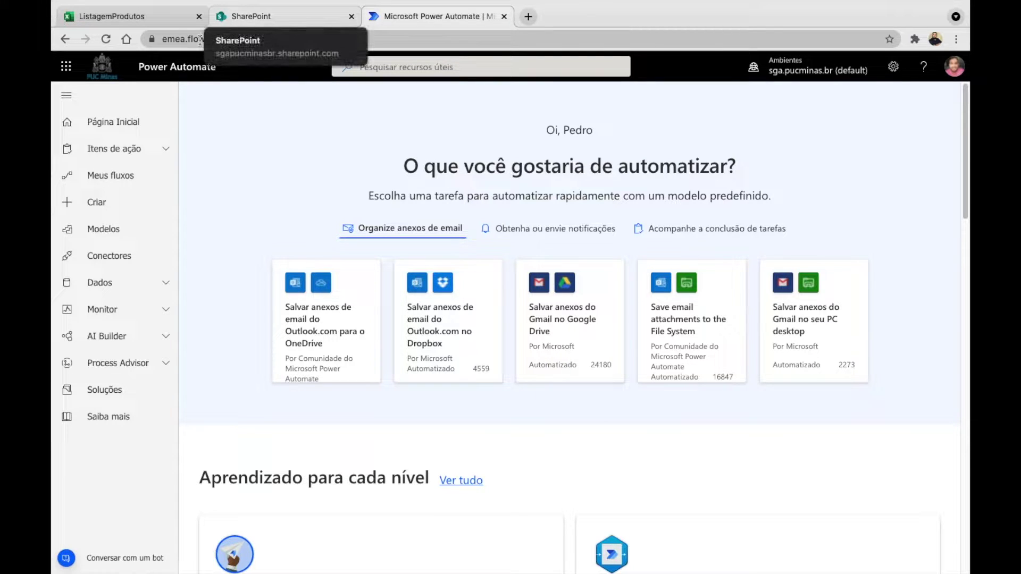
# Switch to the ListagemProdutos workbook in Excel and review the product table on the Lista1 sheet
pyautogui.click(149, 14)
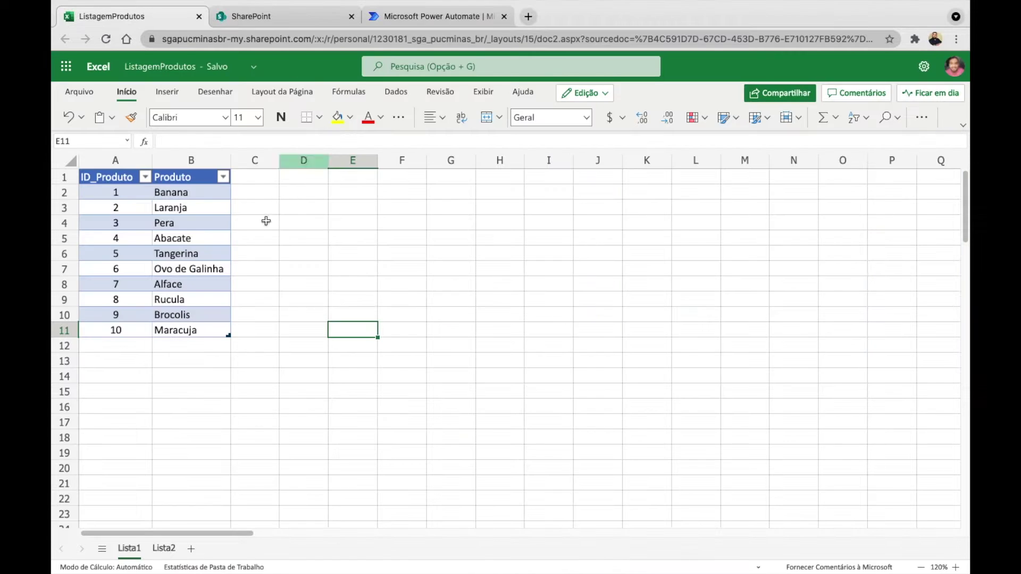
pyautogui.click(111, 176)
pyautogui.moveTo(111, 176); pyautogui.dragTo(182, 327)
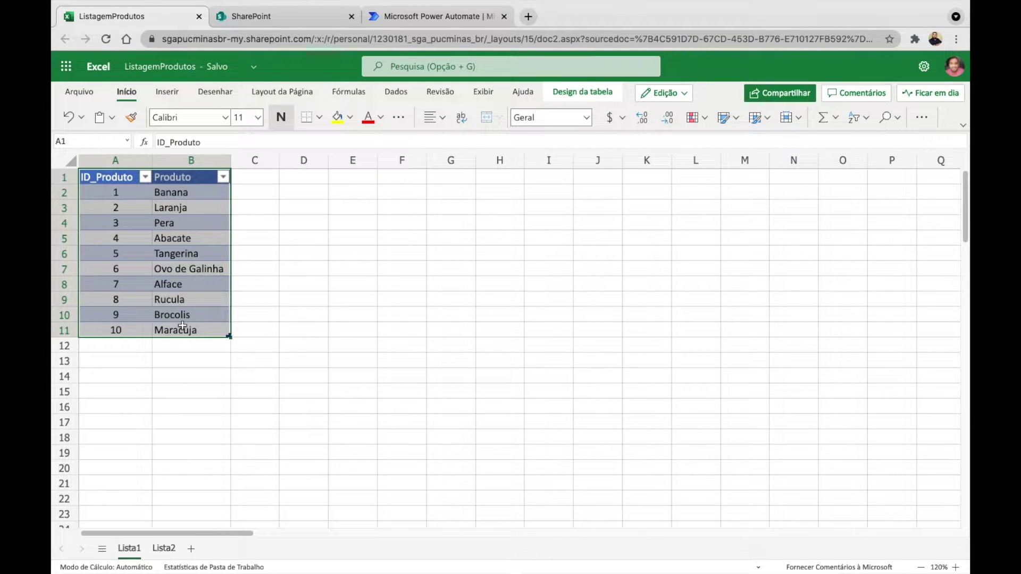
pyautogui.click(194, 236)
pyautogui.moveTo(120, 179); pyautogui.dragTo(223, 331)
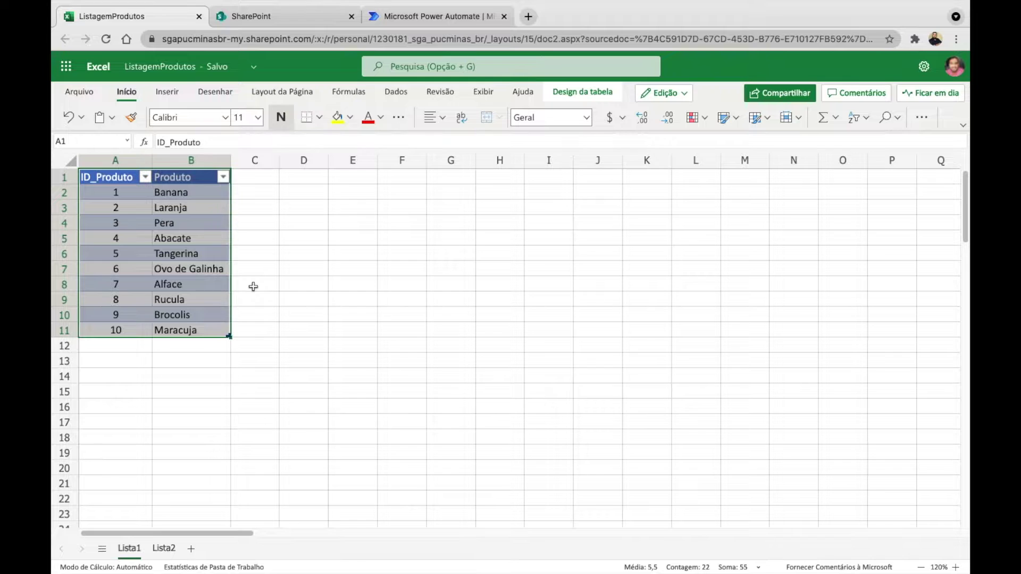
pyautogui.click(433, 23)
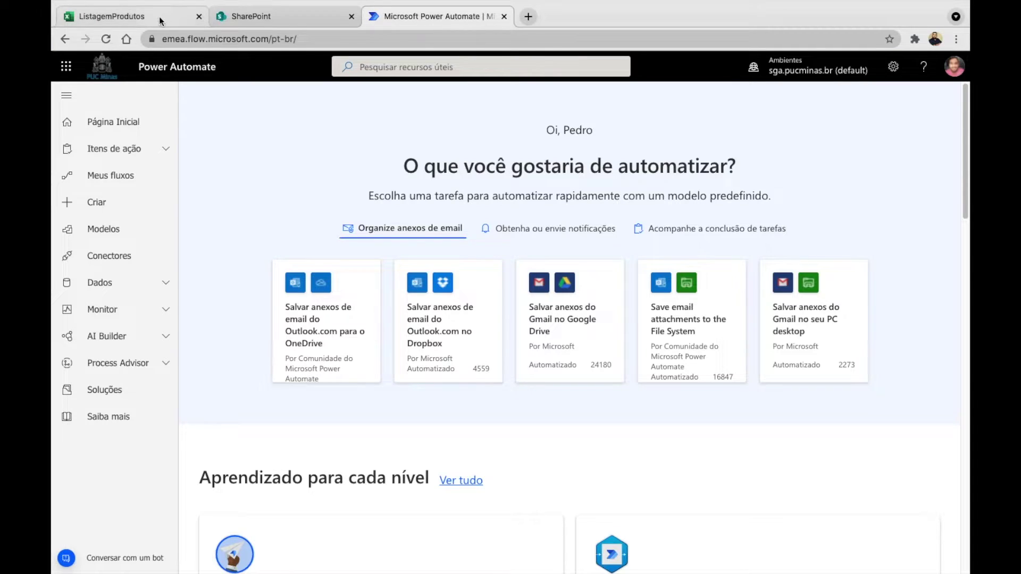
pyautogui.click(159, 17)
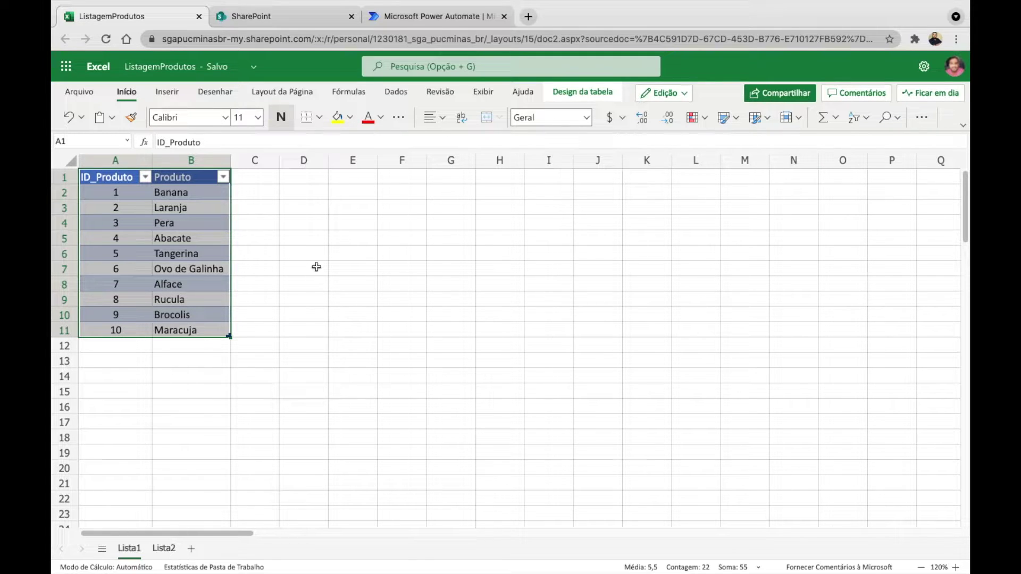
# Switch to SharePoint, open the Dados site and start creating a new list
pyautogui.click(267, 22)
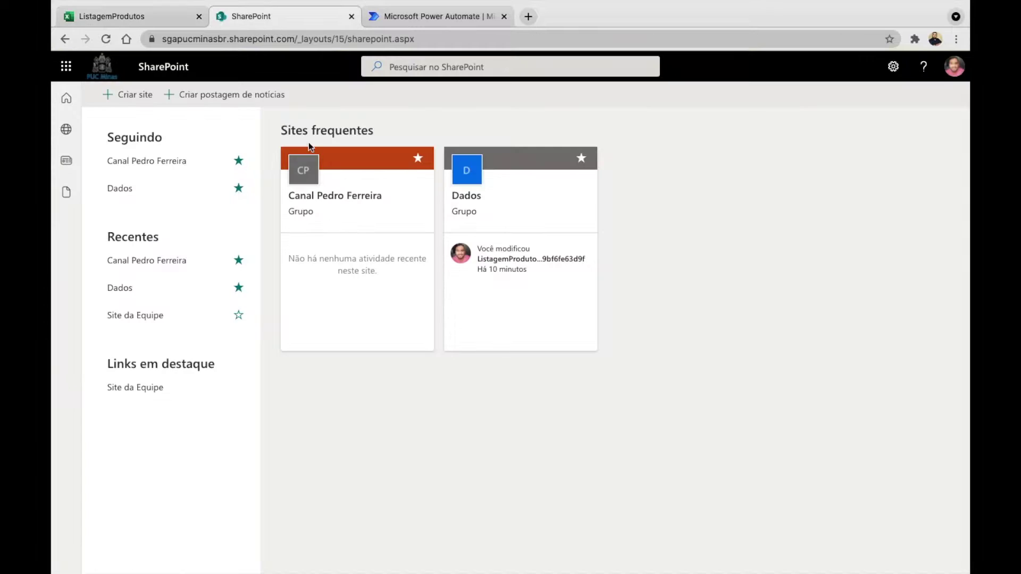
pyautogui.click(132, 189)
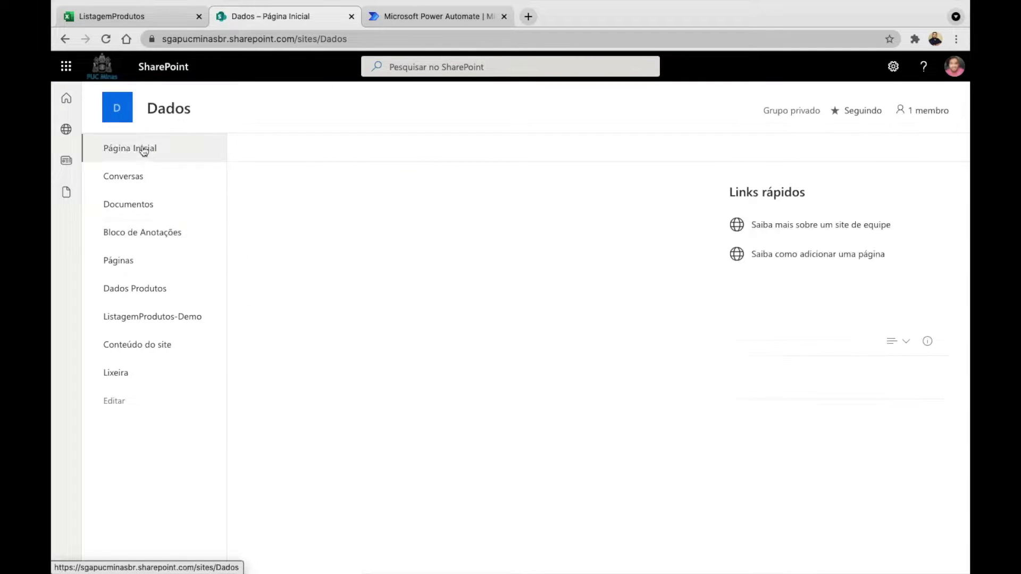
pyautogui.click(273, 148)
pyautogui.click(274, 171)
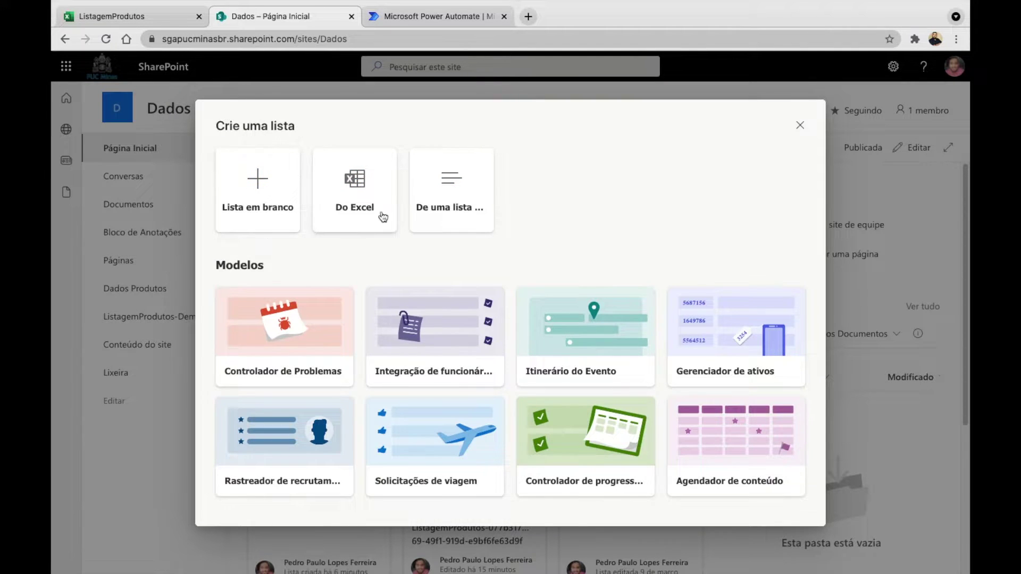
pyautogui.click(140, 17)
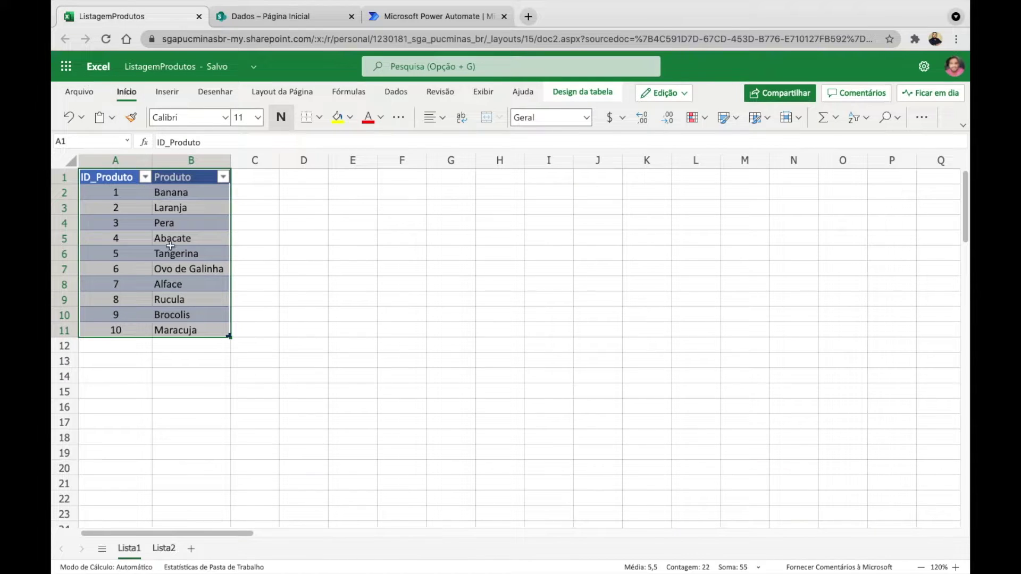
pyautogui.click(261, 21)
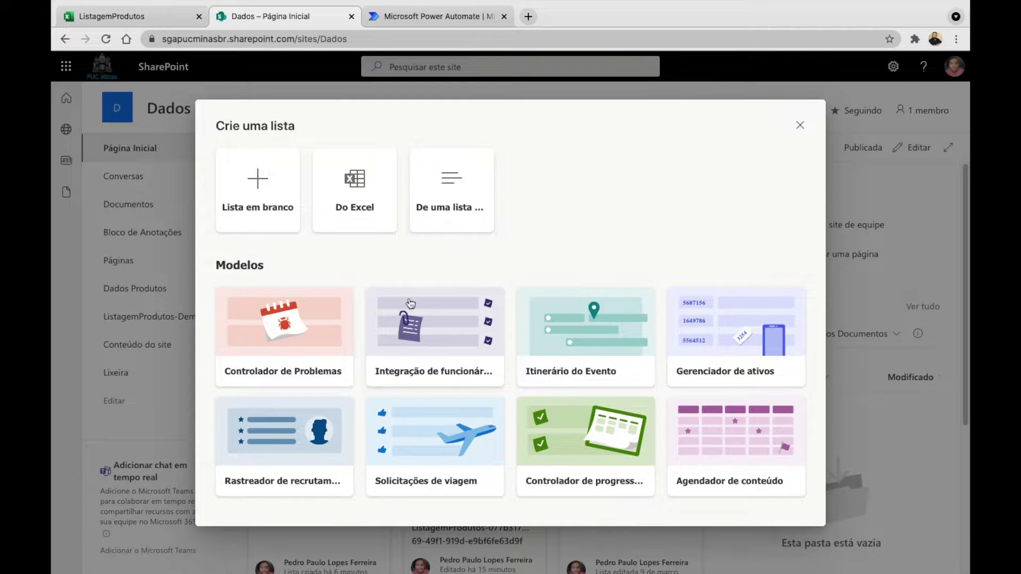
# Base the new list on Excel and upload ListagemProdutos.xlsx from the Downloads folder
pyautogui.click(366, 208)
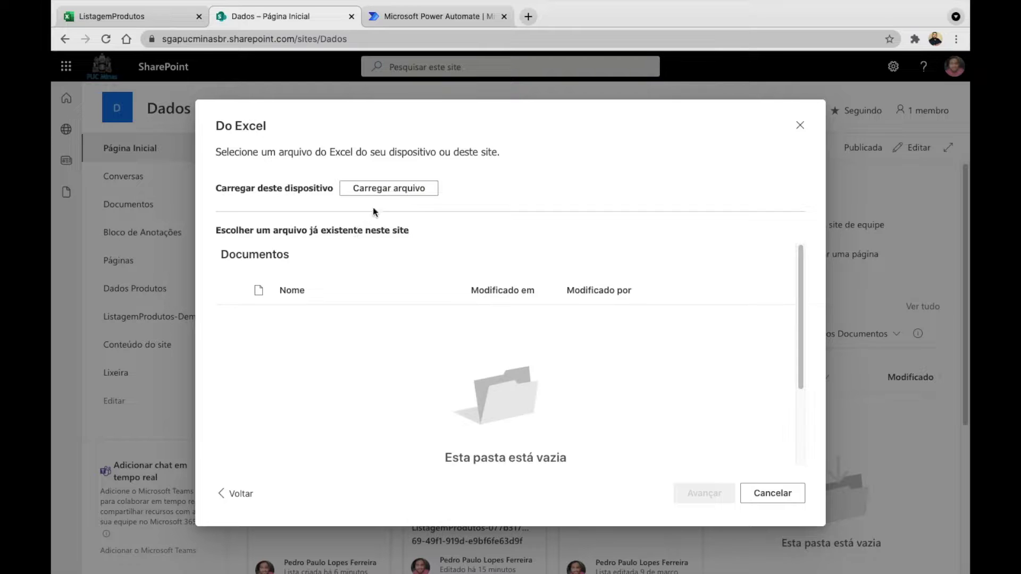
pyautogui.click(381, 194)
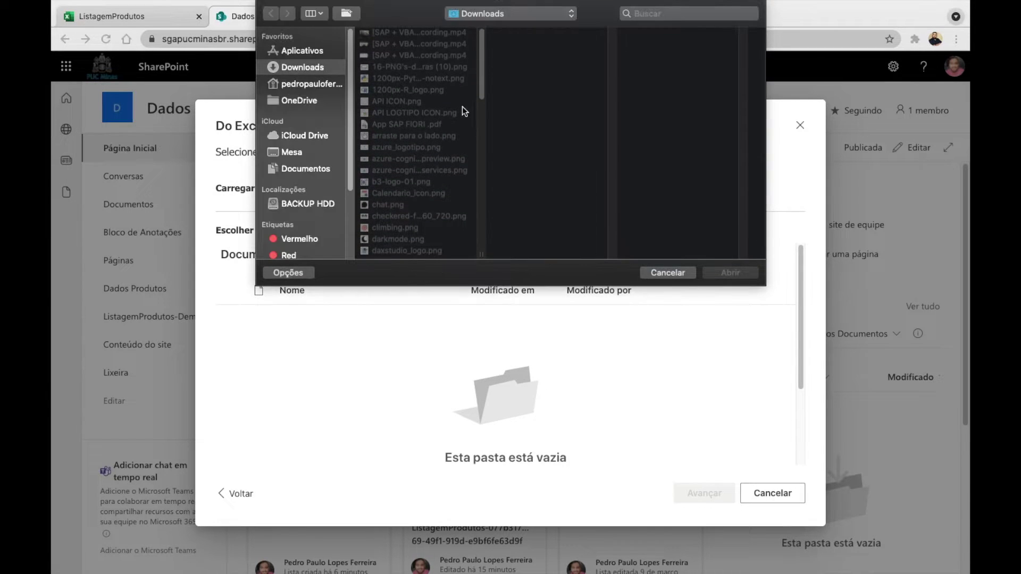
pyautogui.moveTo(480, 81); pyautogui.dragTo(476, 165)
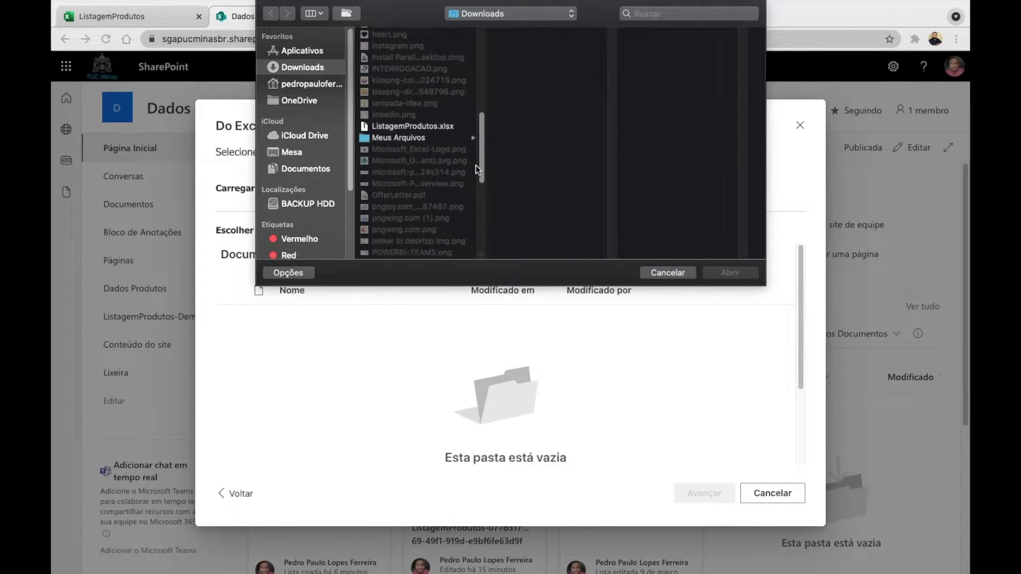
pyautogui.doubleClick(423, 126)
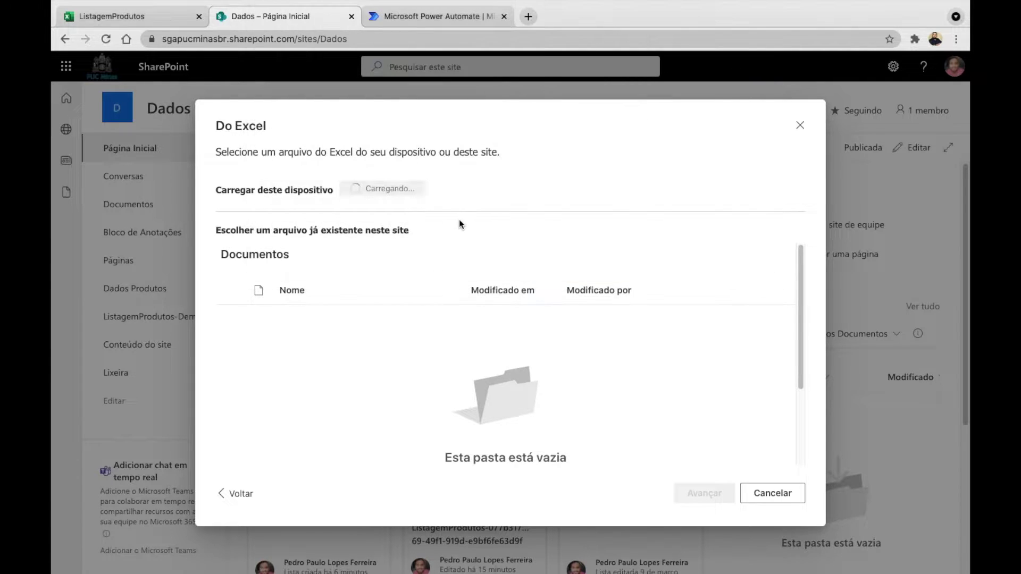
pyautogui.click(152, 17)
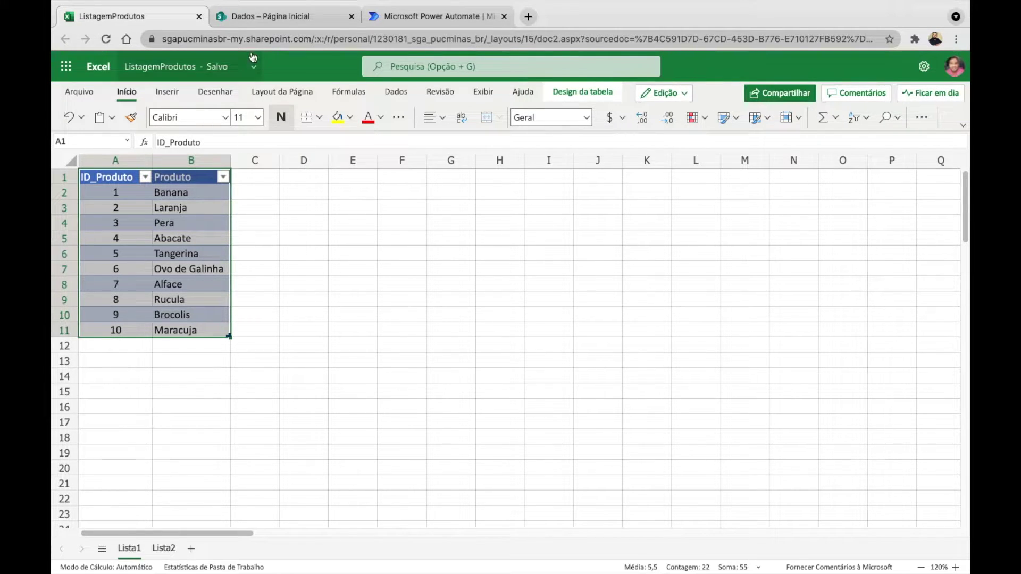
pyautogui.click(266, 21)
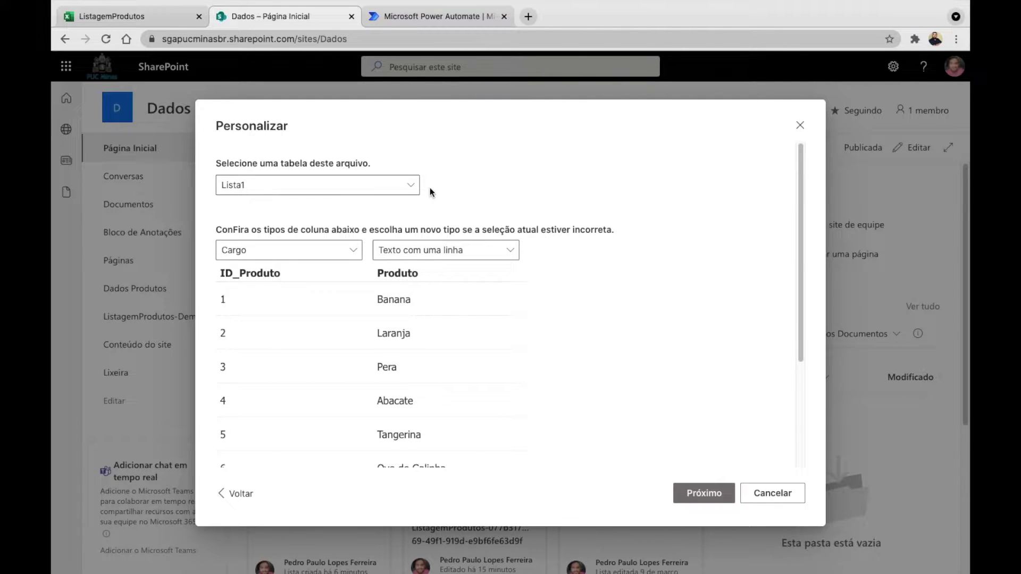
# Check the product table's name in the Excel workbook and return to the list import in SharePoint
pyautogui.click(112, 17)
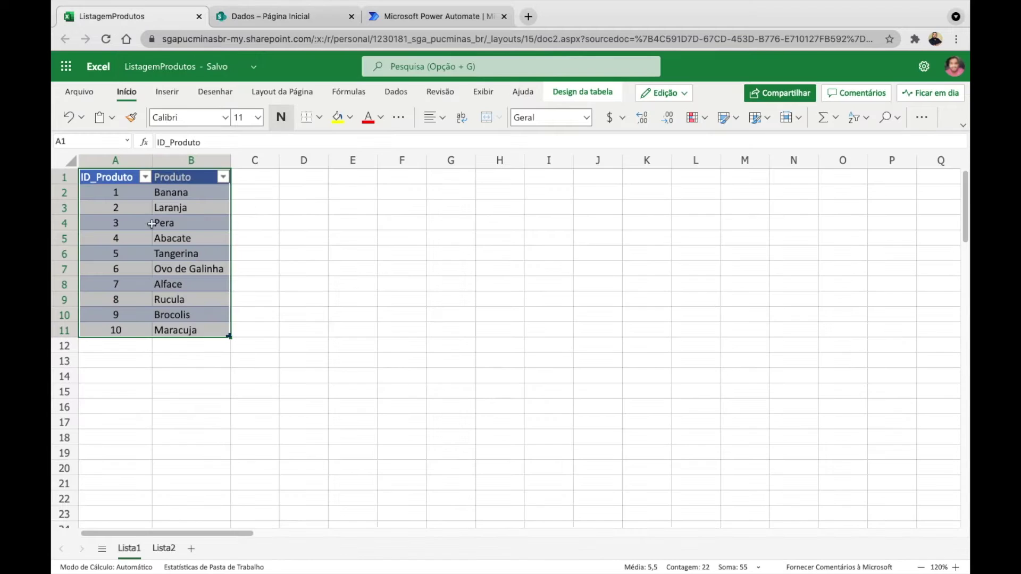
pyautogui.click(569, 97)
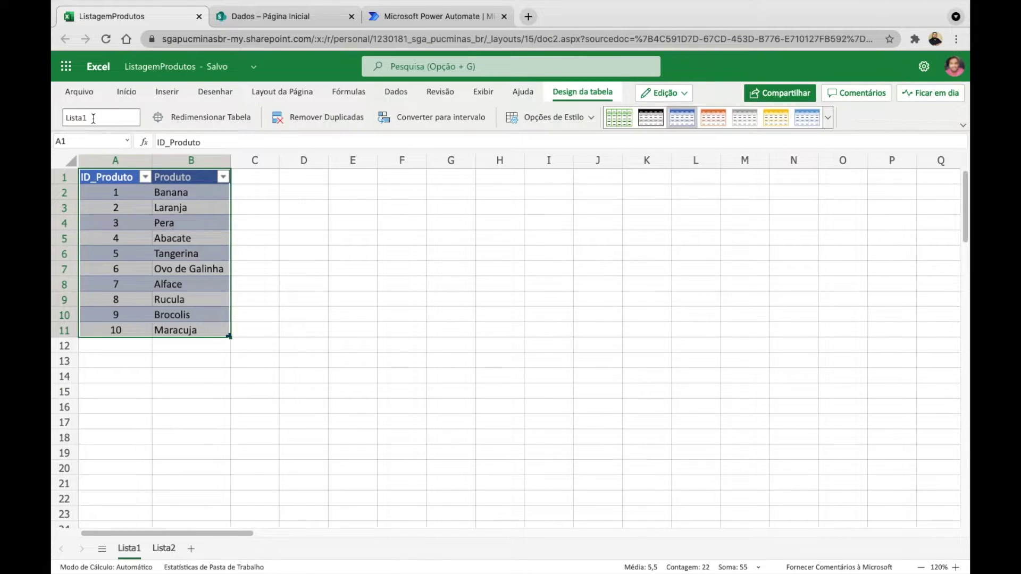
pyautogui.click(254, 23)
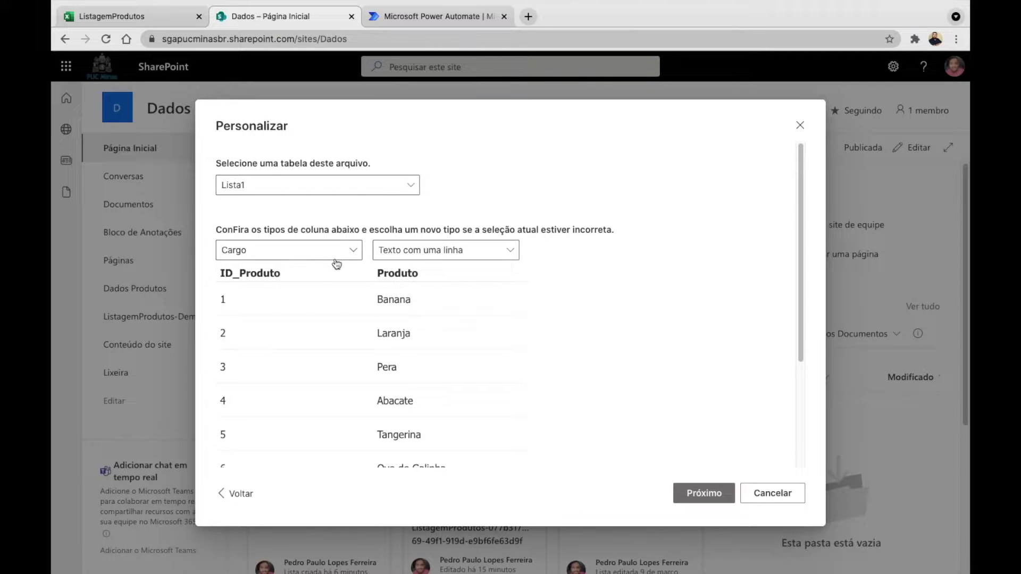
# Review the rows imported from table Lista1 and accept the table with its current column types
pyautogui.scroll(-5, 794, 235)
pyautogui.scroll(5, 803, 224)
pyautogui.scroll(-3, 540, 353)
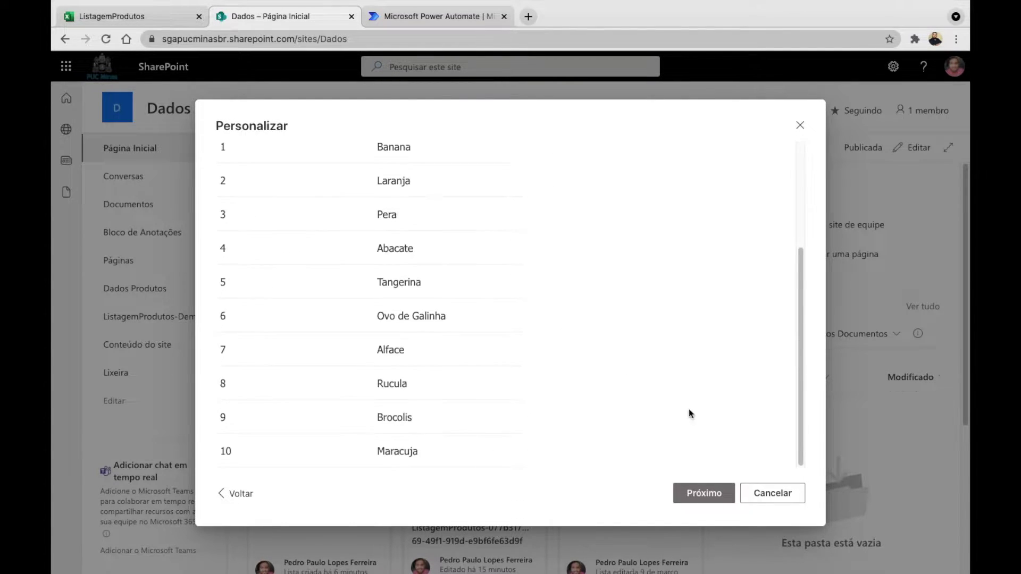
pyautogui.click(701, 500)
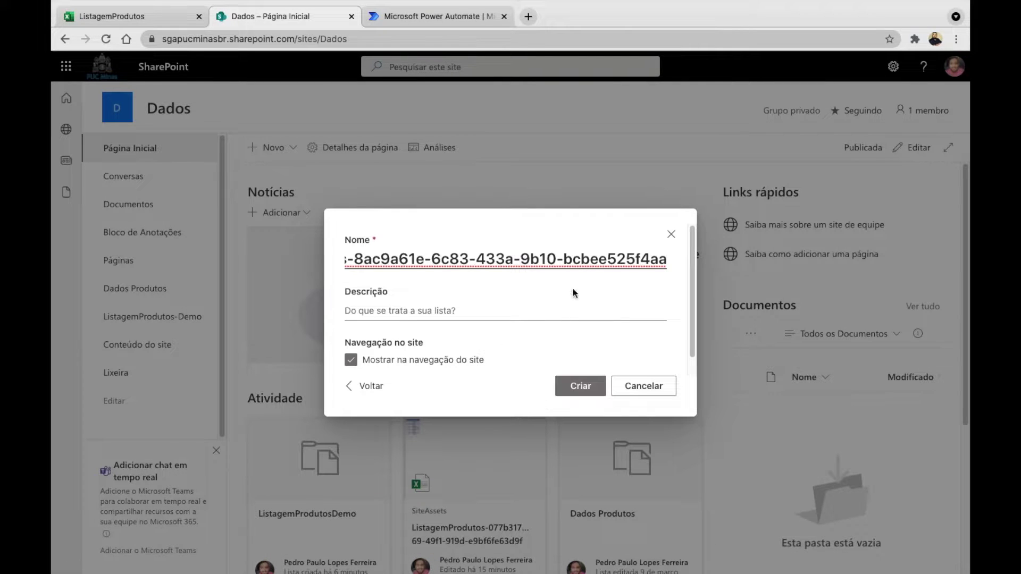
# Name the list ListagemProdutos-AulaYoutube and create it
pyautogui.click(669, 265)
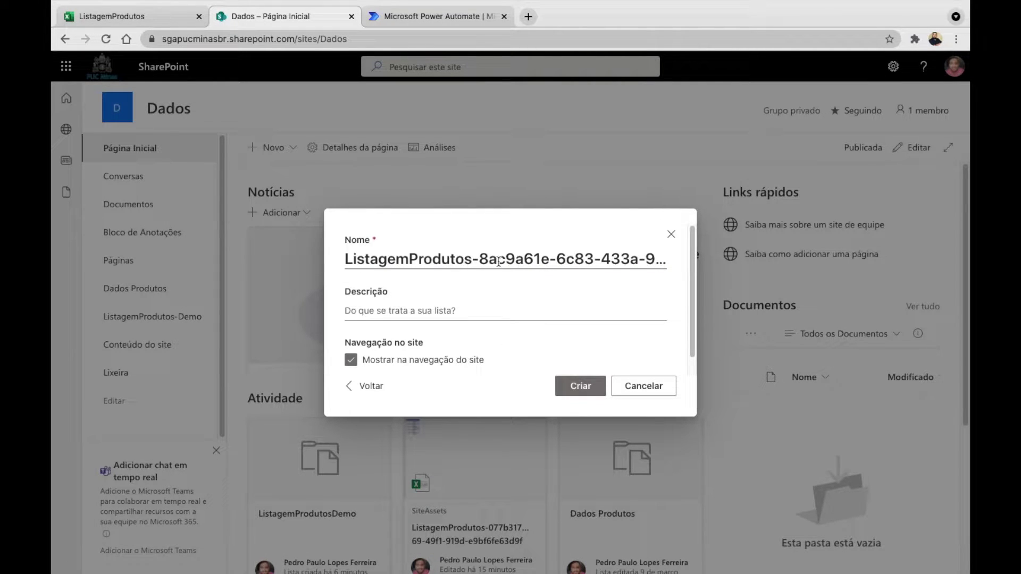
pyautogui.moveTo(486, 260); pyautogui.dragTo(687, 266)
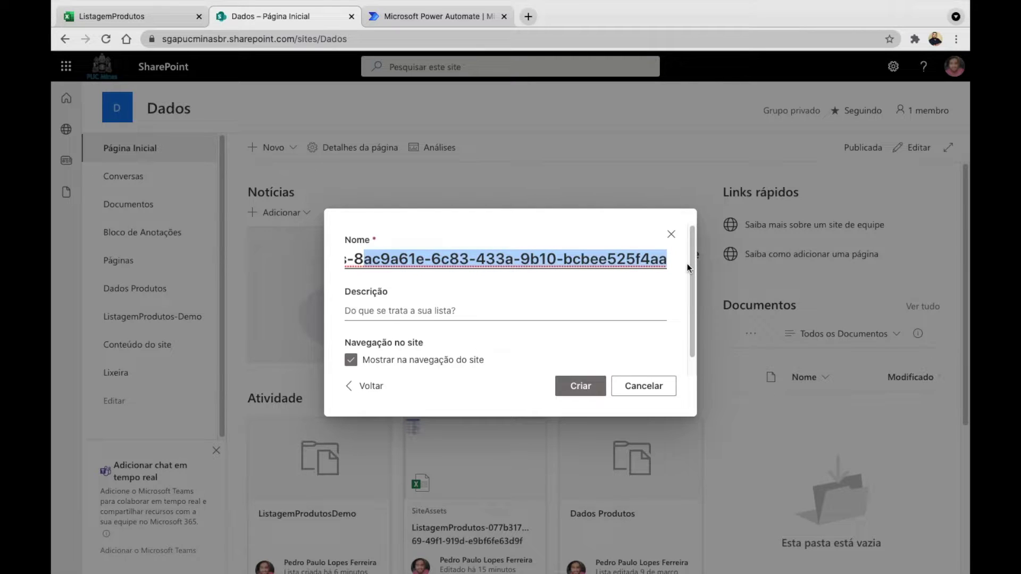
pyautogui.press('BackSpace')
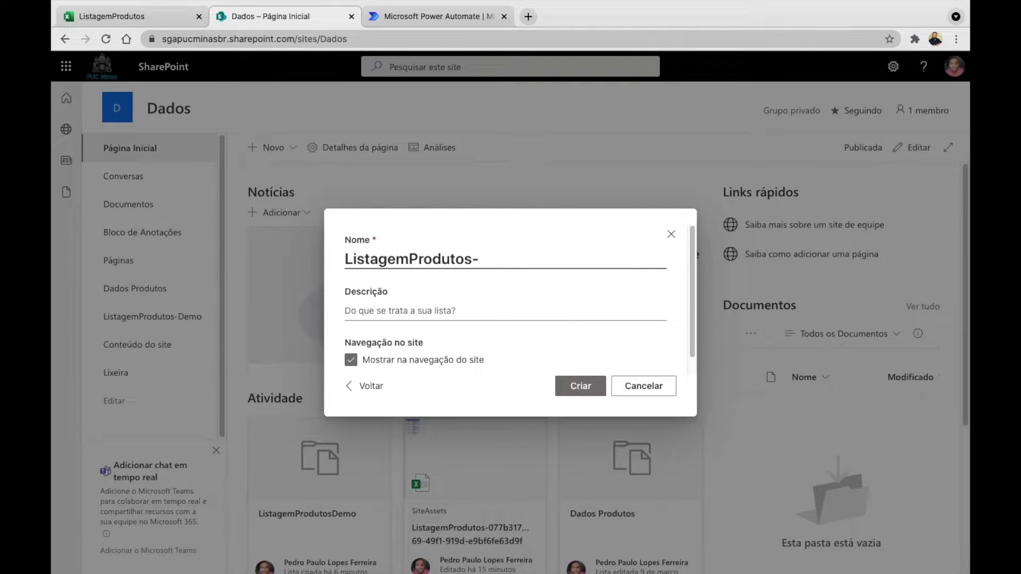
pyautogui.write('AulaYoutube')
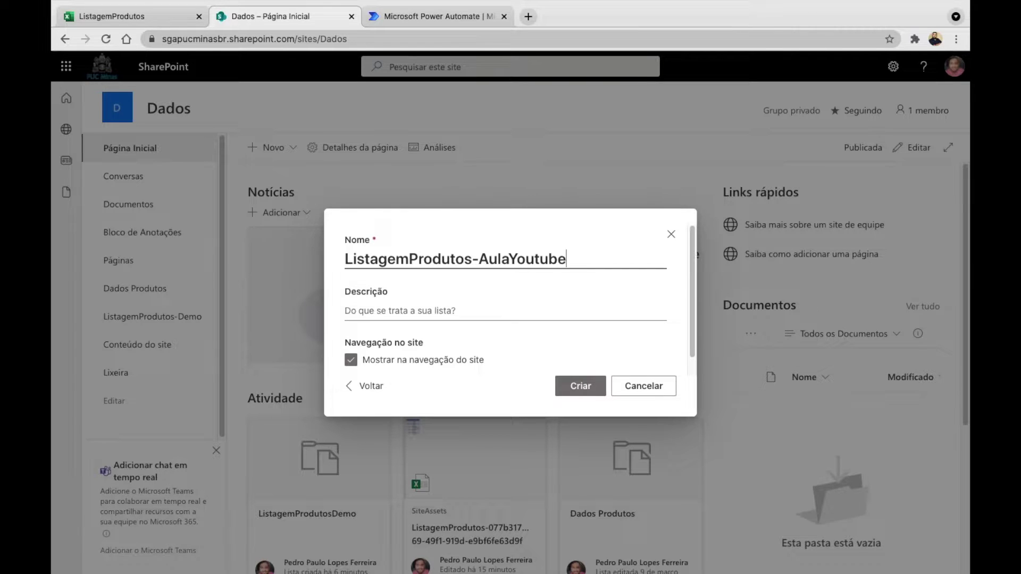
pyautogui.click(580, 387)
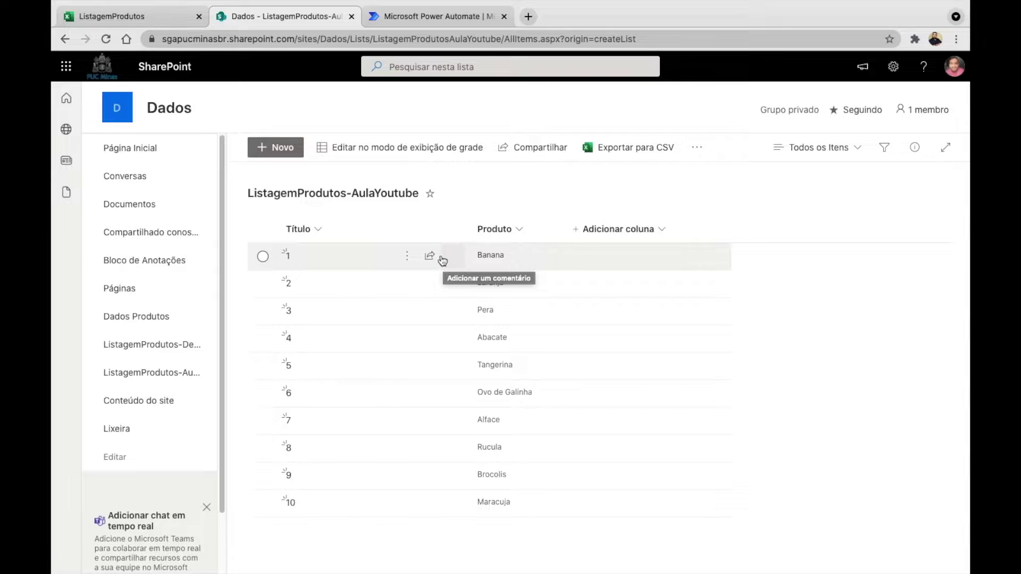
# Switch to the Excel workbook and examine the product rows on the Lista2 sheet
pyautogui.click(166, 18)
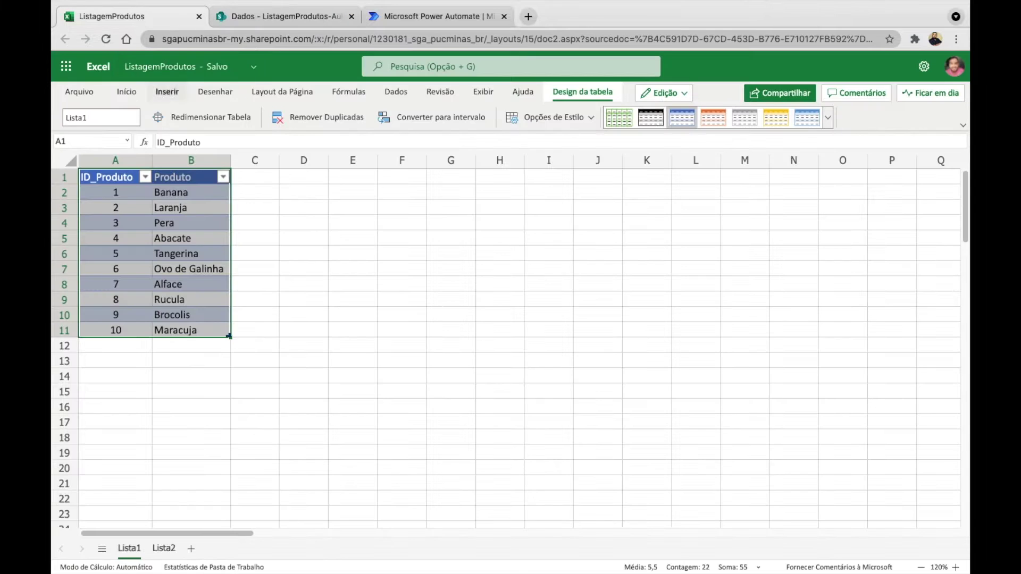
pyautogui.click(173, 548)
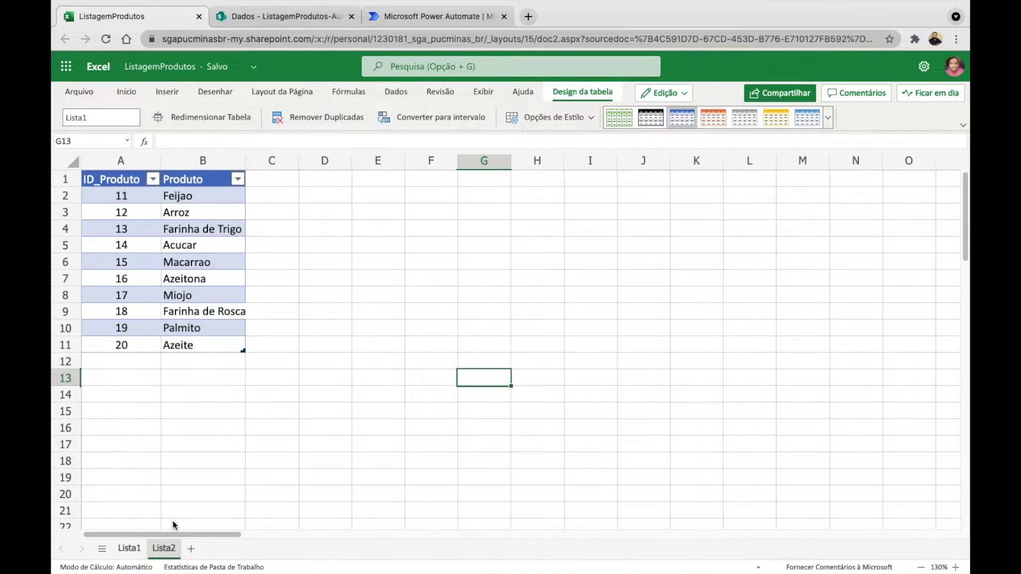
pyautogui.moveTo(144, 197); pyautogui.dragTo(207, 339)
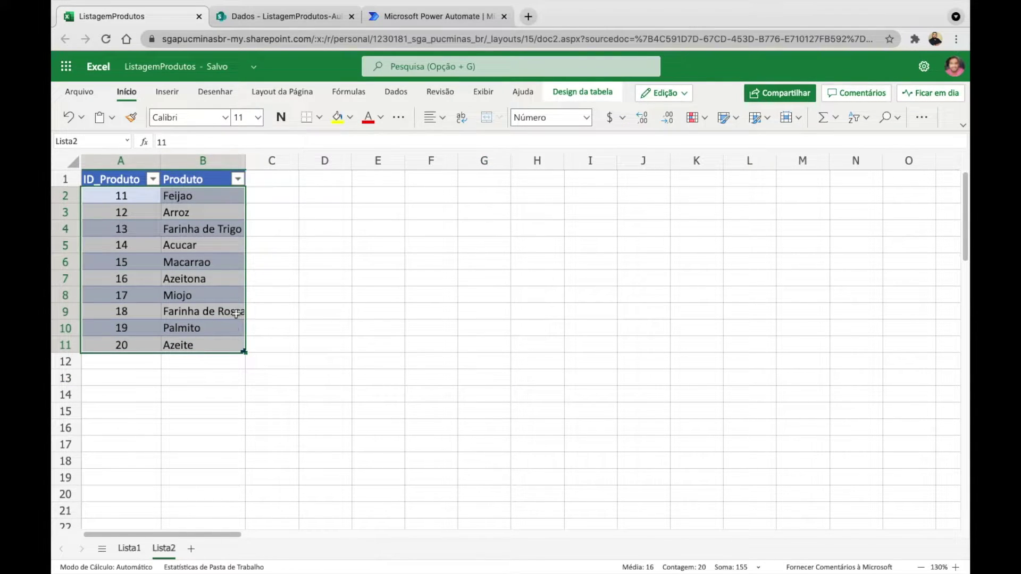
# Return to the SharePoint list, examine its rows and new-item row in grid editing mode, and exit that mode
pyautogui.click(259, 21)
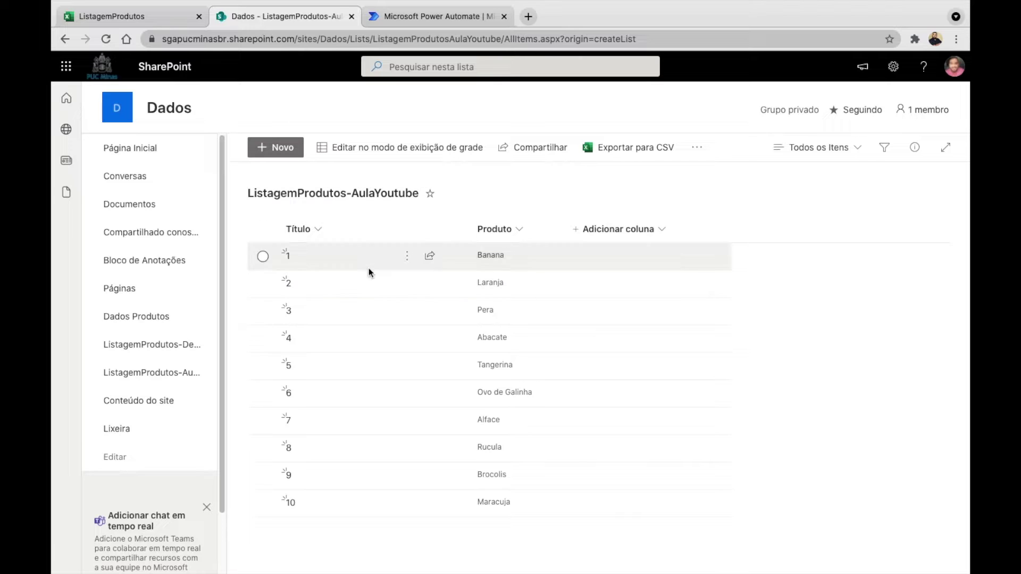
pyautogui.click(394, 147)
pyautogui.click(319, 347)
pyautogui.scroll(-1, 375, 410)
pyautogui.click(375, 410)
pyautogui.click(295, 543)
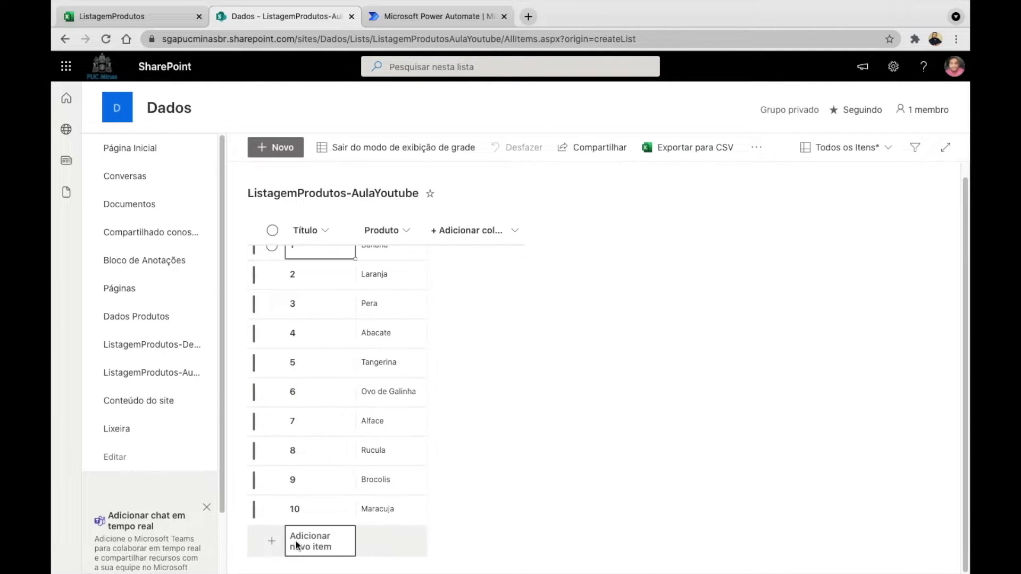
pyautogui.click(394, 147)
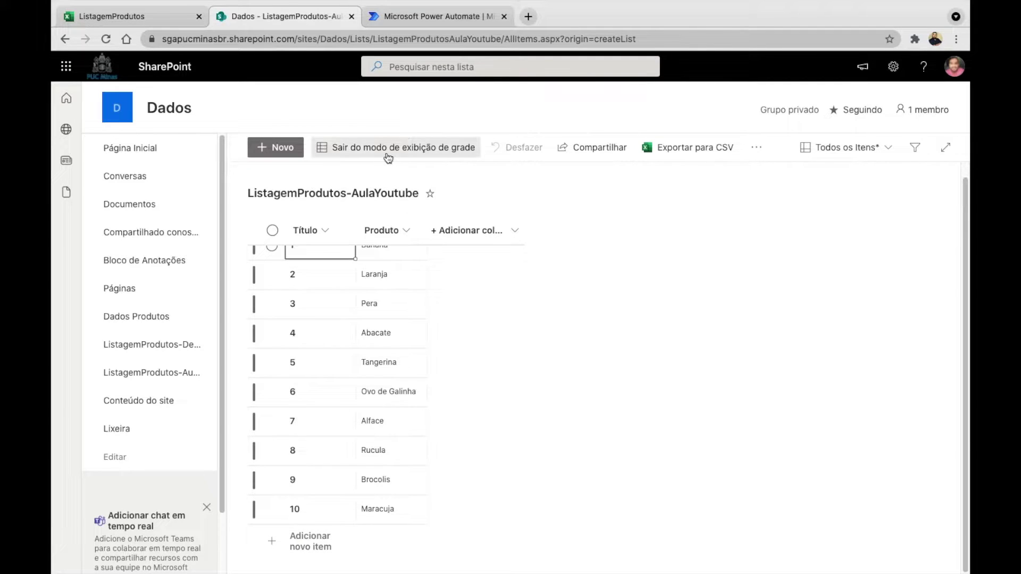
# Inspect the Título and Produto fields of the new-item form and close it without saving
pyautogui.click(274, 147)
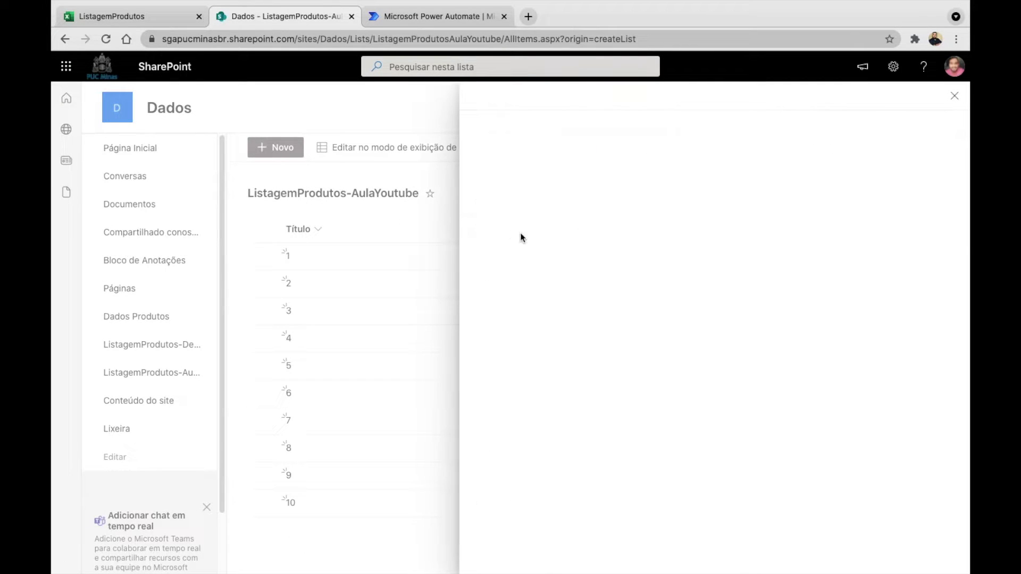
pyautogui.click(543, 231)
pyautogui.click(567, 186)
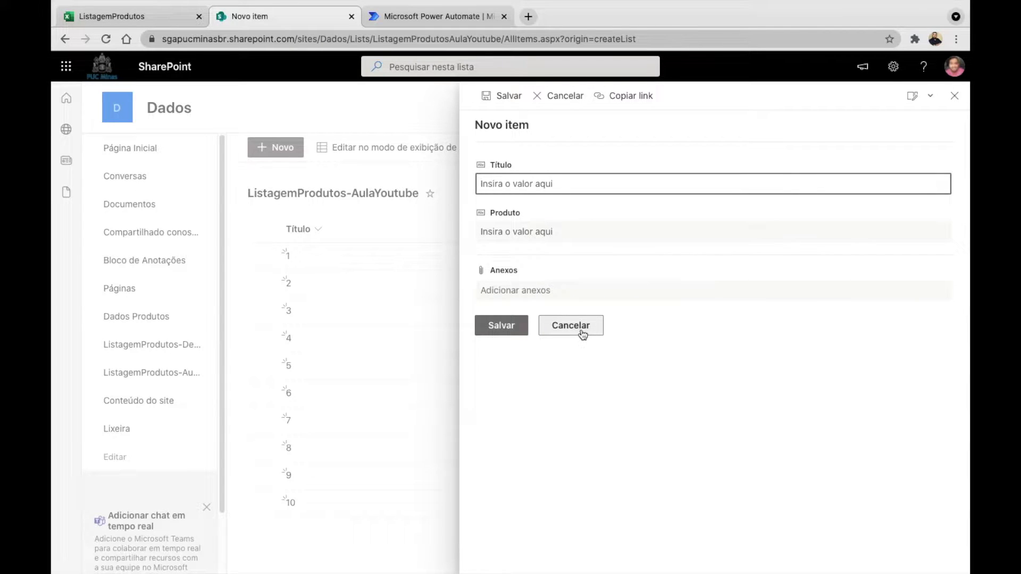
pyautogui.click(582, 330)
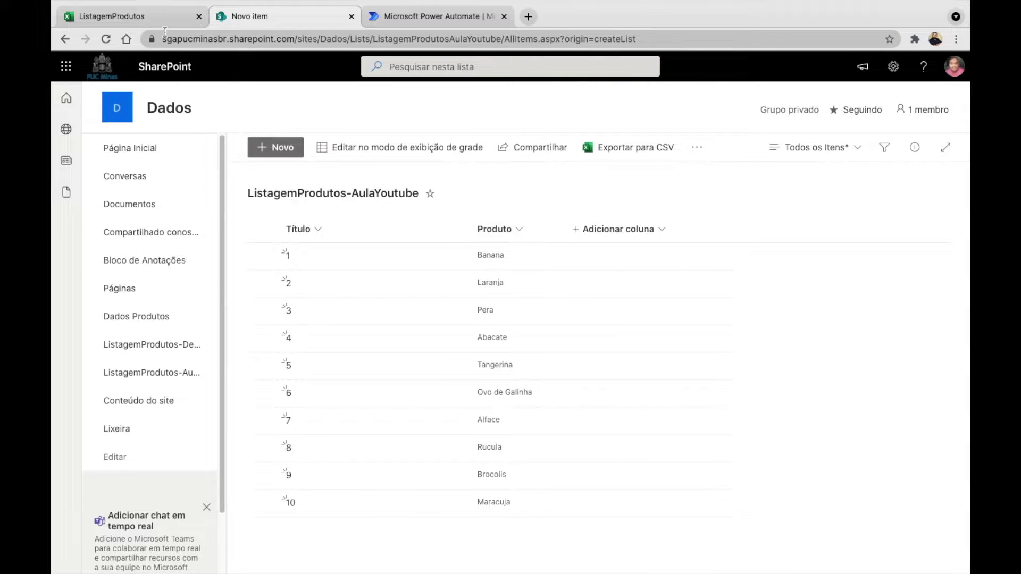
# Switch to Power Automate and start creating an instant cloud flow (Fluxo da nuvem instantâneo)
pyautogui.click(128, 14)
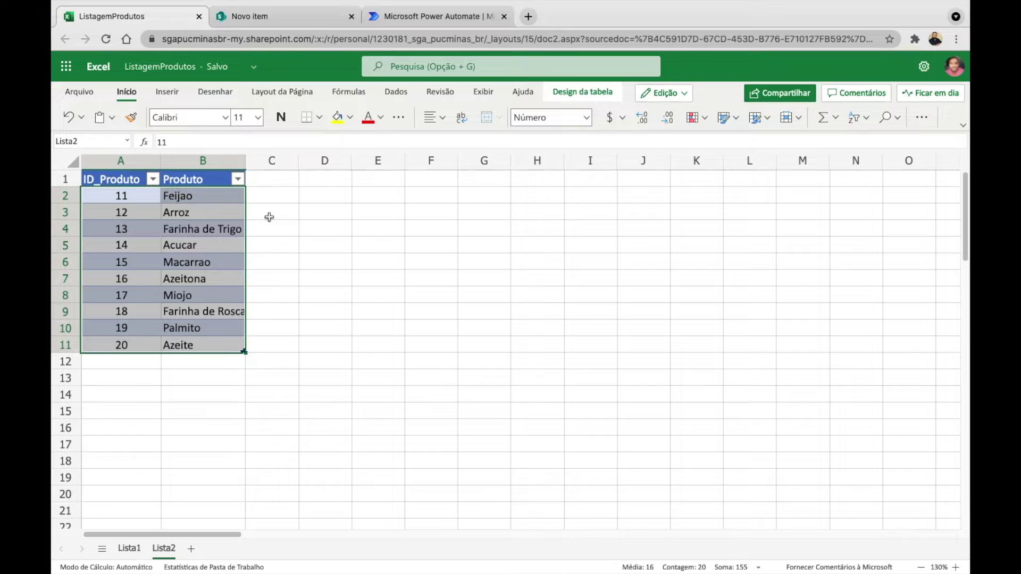
pyautogui.click(436, 18)
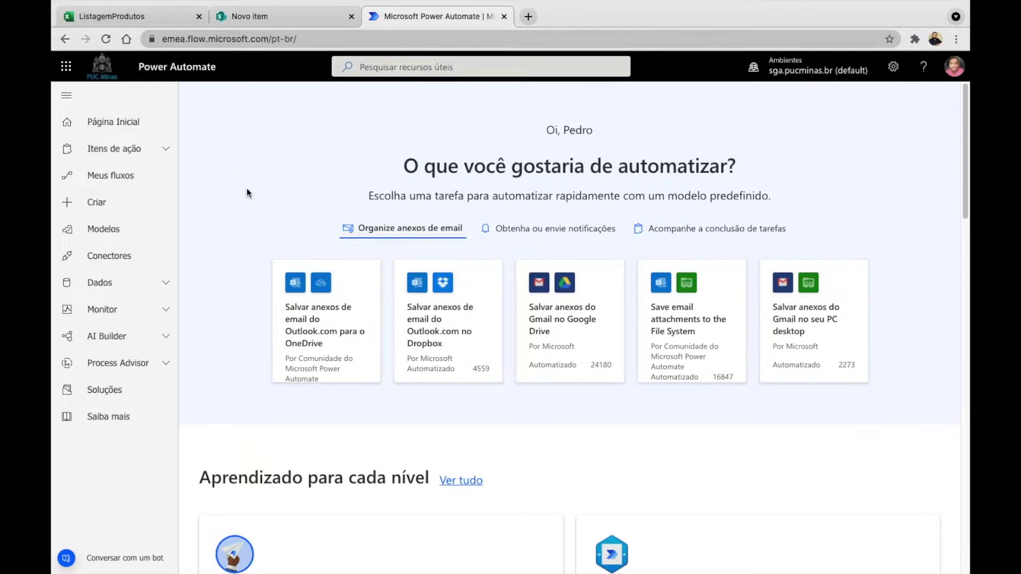
pyautogui.click(125, 207)
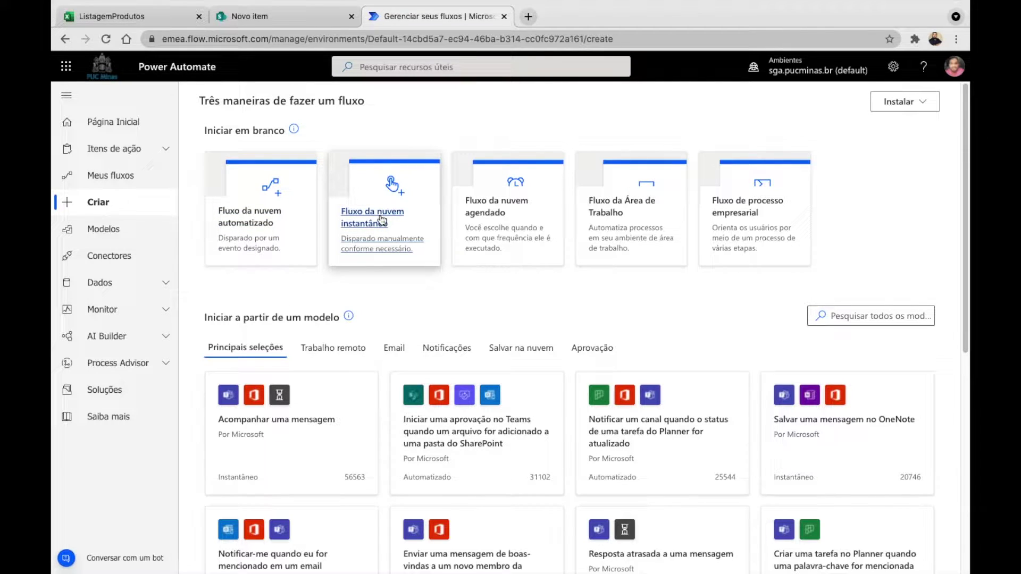
pyautogui.click(381, 215)
# Name the flow Popular Lista Sharepoint - Aula Youtube, choose the Disparar um fluxo manualmente trigger, and create it
pyautogui.click(580, 197)
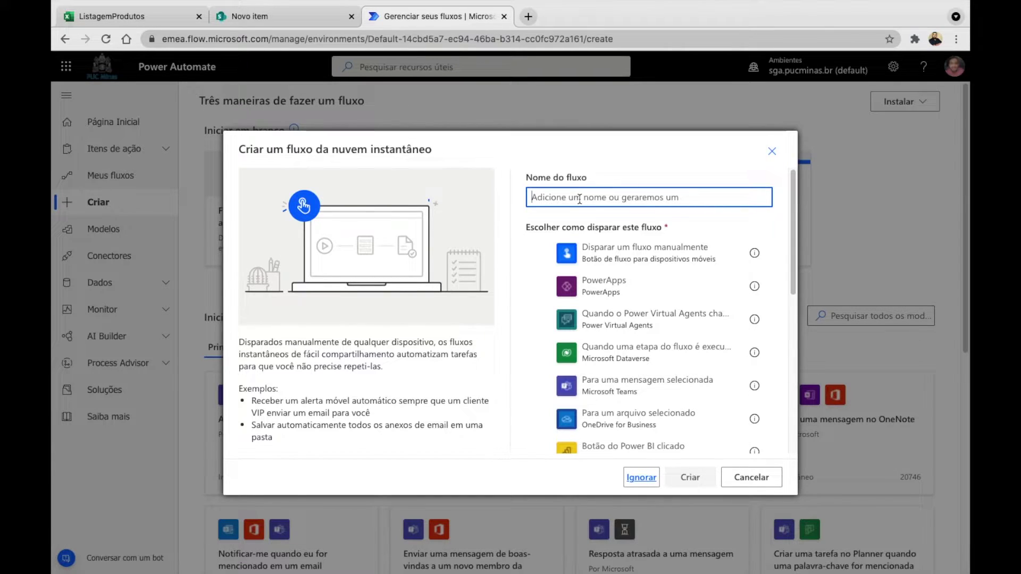
pyautogui.write('Popular ')
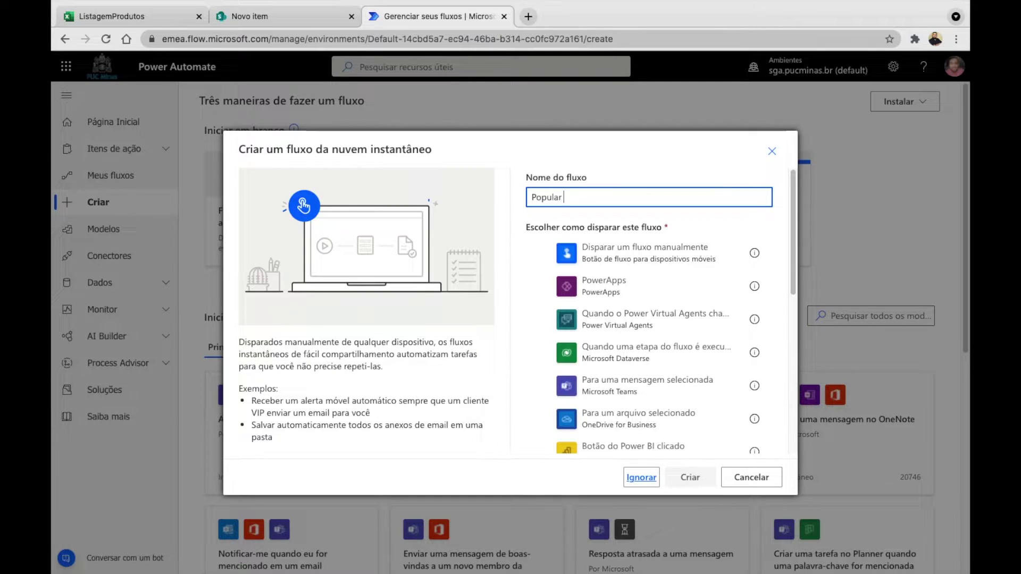
pyautogui.write('Lista')
pyautogui.write('Sharepoint - Aula Youtube')
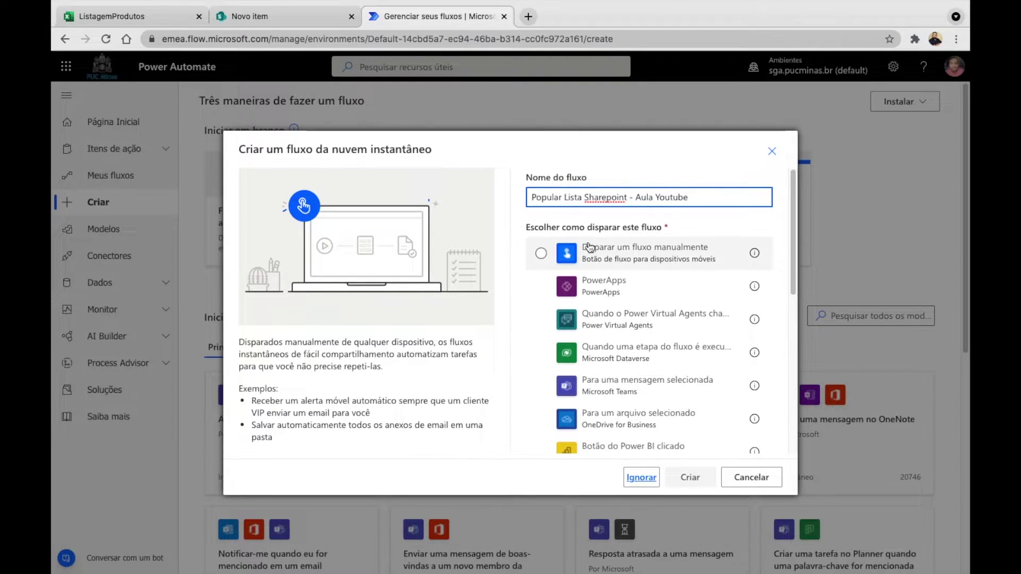
pyautogui.click(622, 255)
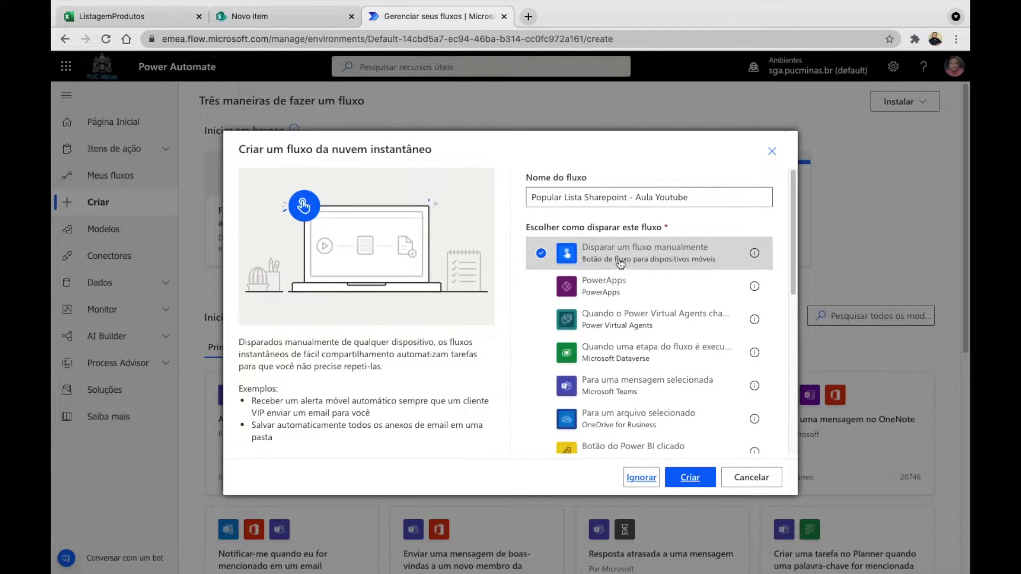
pyautogui.scroll(-1, 618, 333)
pyautogui.scroll(1, 618, 333)
pyautogui.click(686, 481)
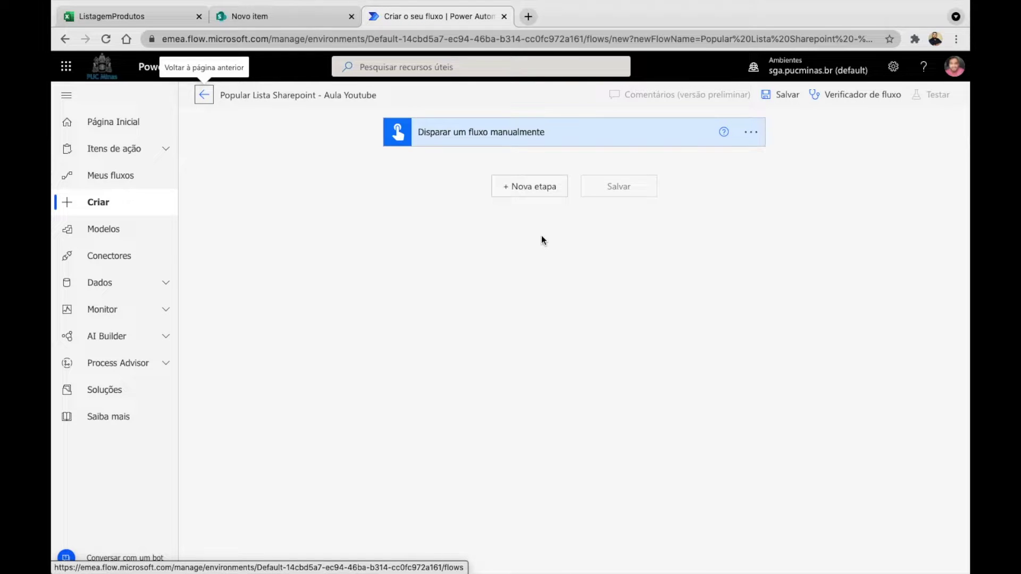
# Add an Inicializar variável action as a new step after the manual trigger
pyautogui.click(538, 191)
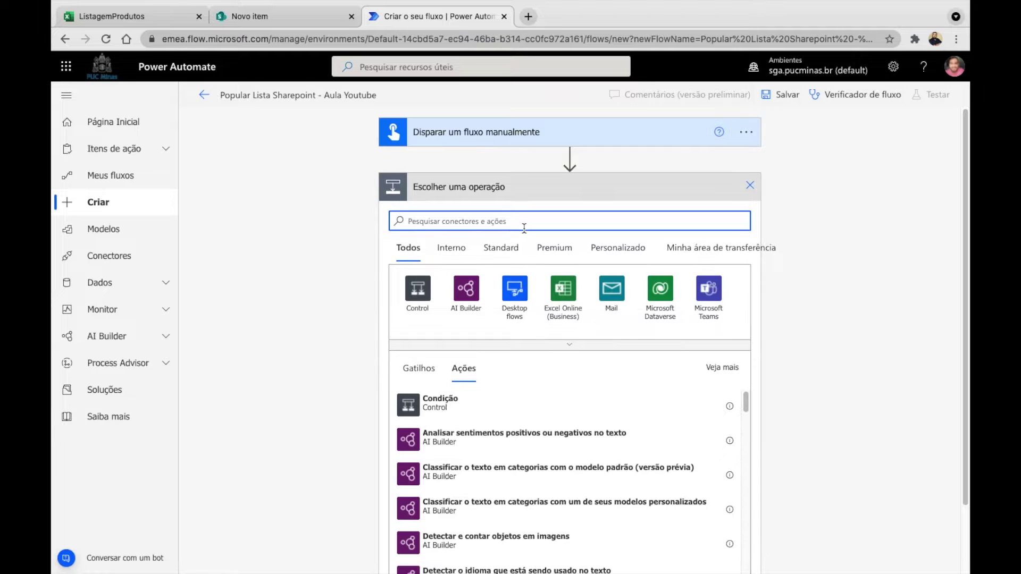
pyautogui.write('var')
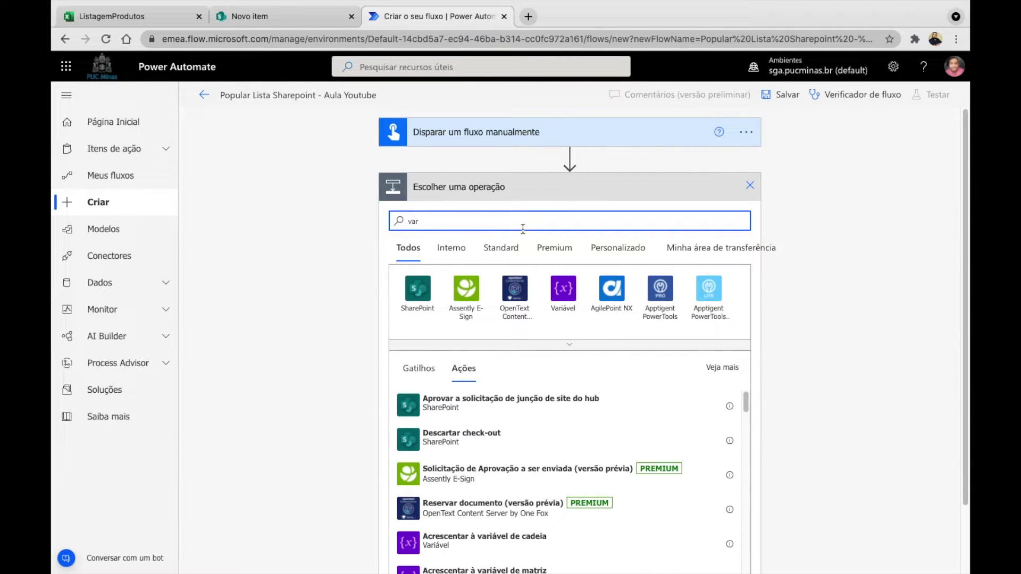
pyautogui.click(564, 298)
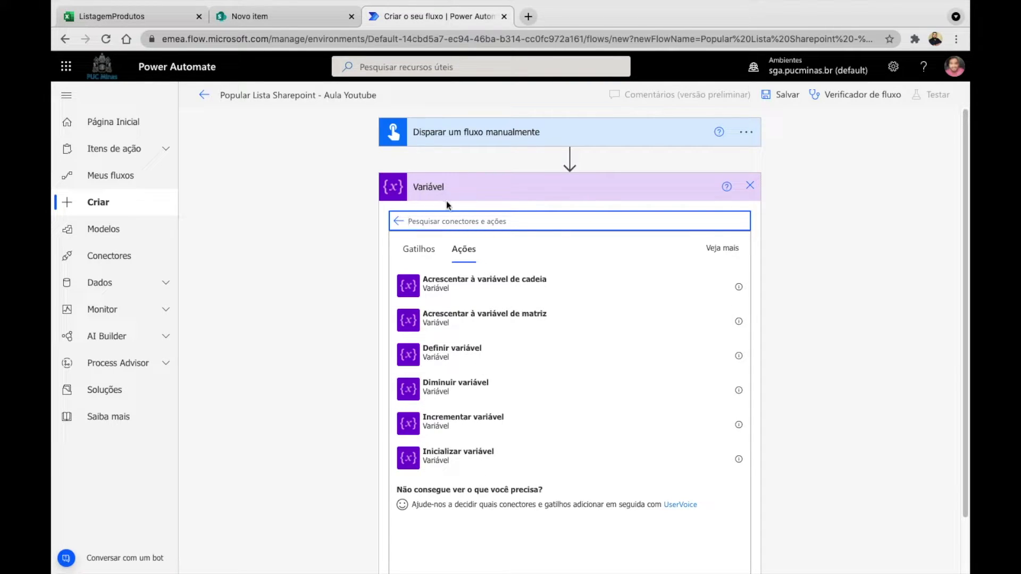
pyautogui.click(456, 456)
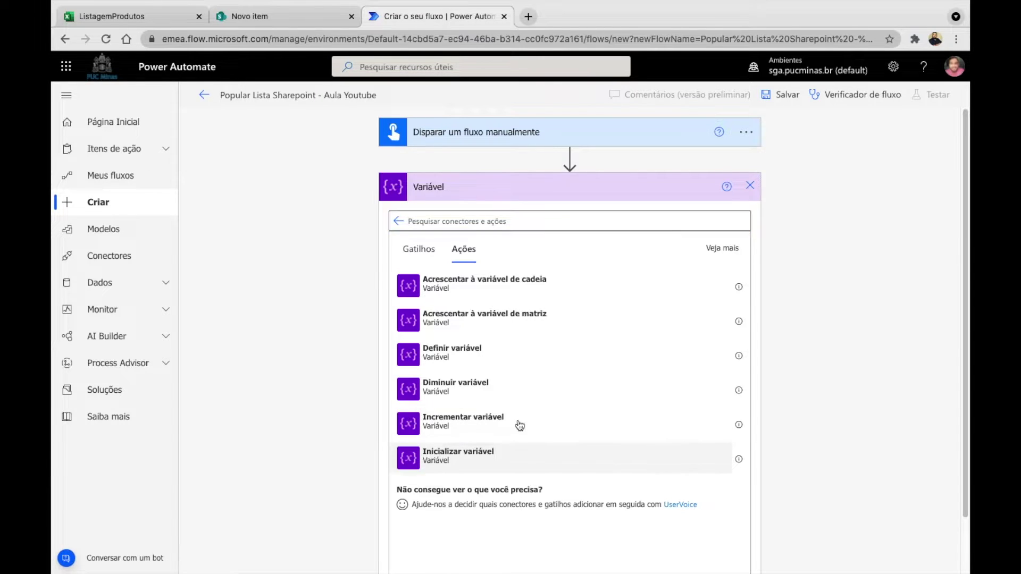
# Configure the variable with the name LinhaALinha, type Inteiro and initial value 1
pyautogui.click(597, 222)
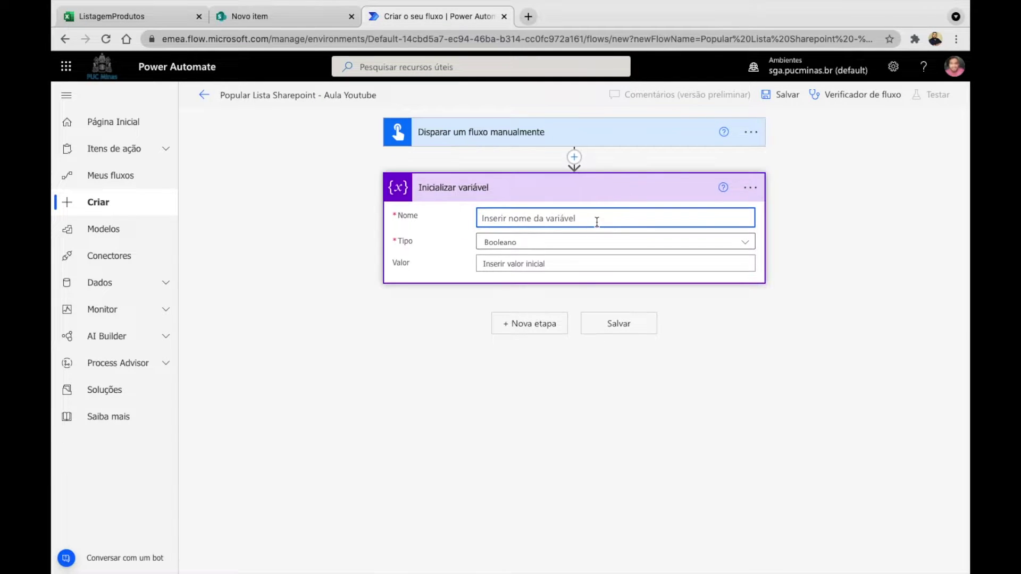
pyautogui.write('LinhaALinha')
pyautogui.click(746, 246)
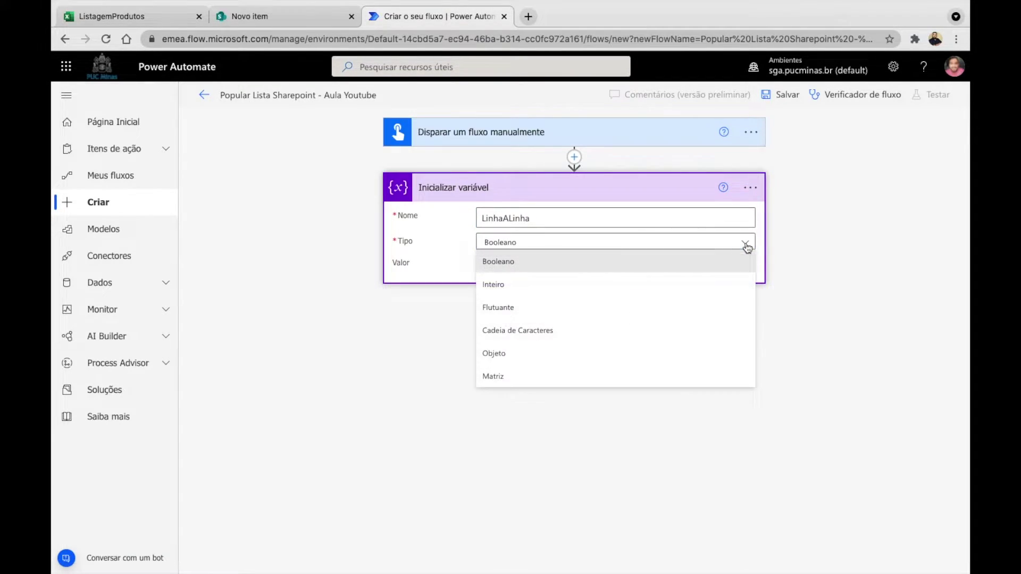
pyautogui.click(642, 290)
pyautogui.click(528, 262)
pyautogui.write('1')
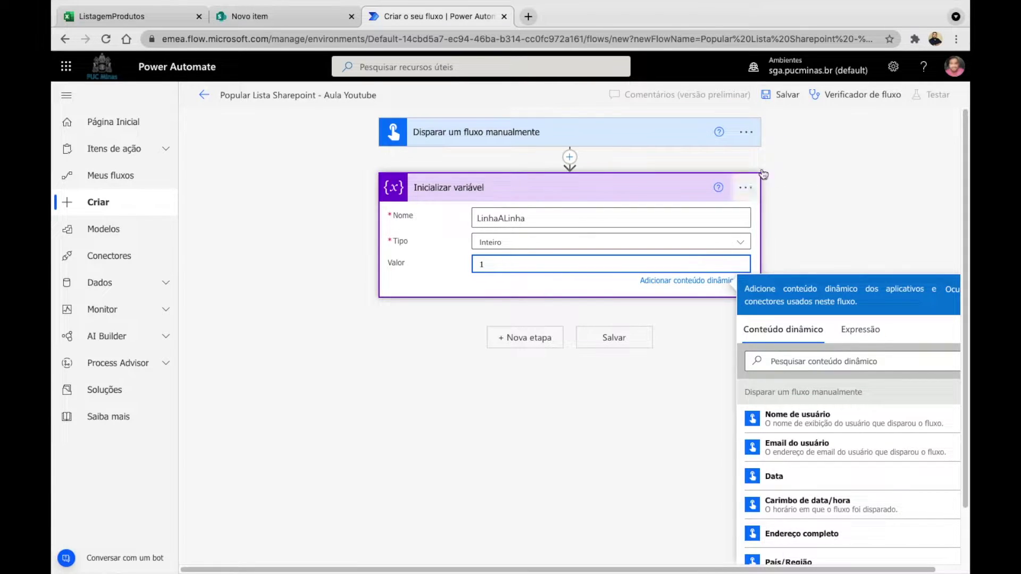
# Save the flow and run a manual test of it
pyautogui.click(774, 98)
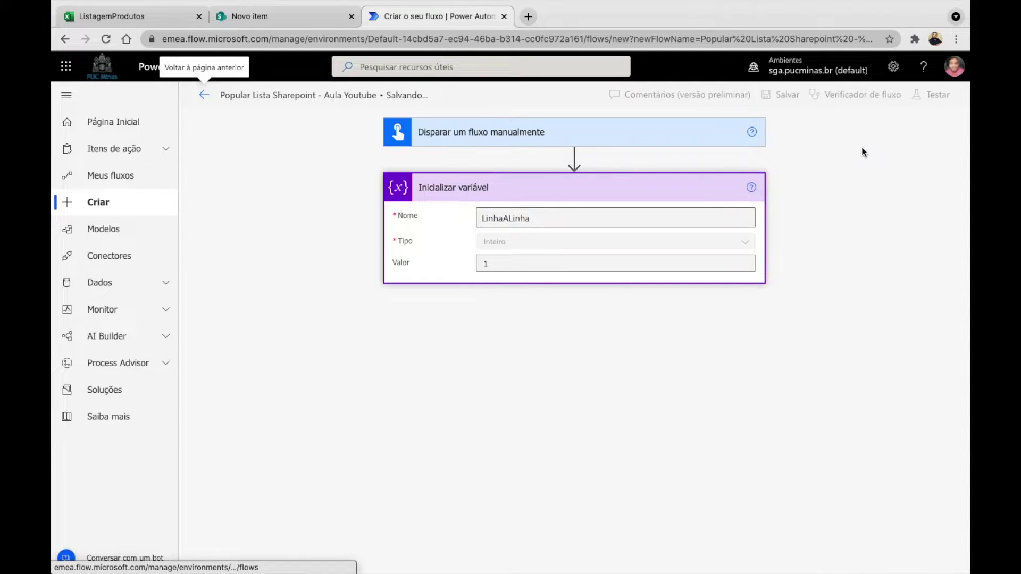
pyautogui.click(930, 98)
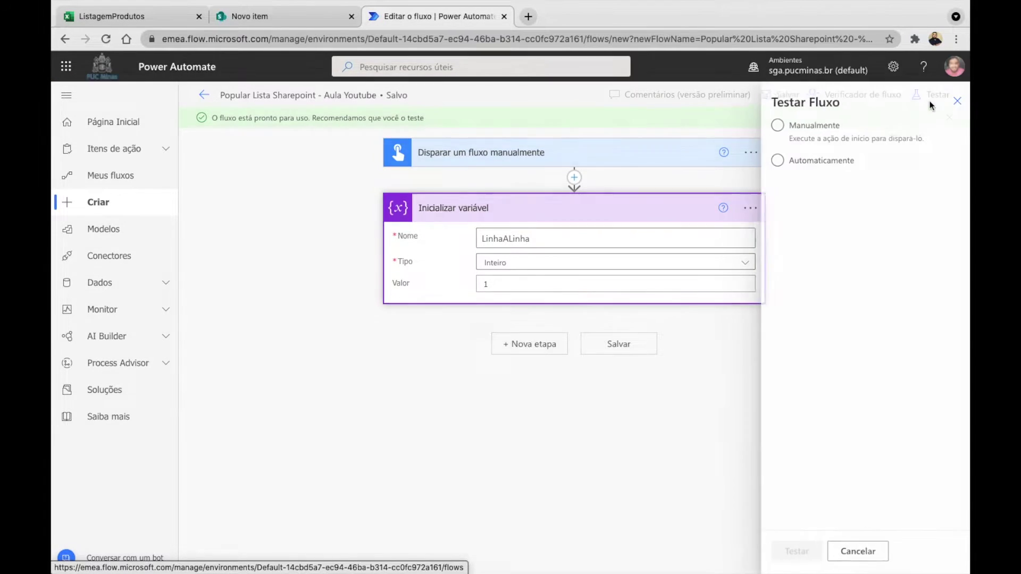
pyautogui.click(836, 142)
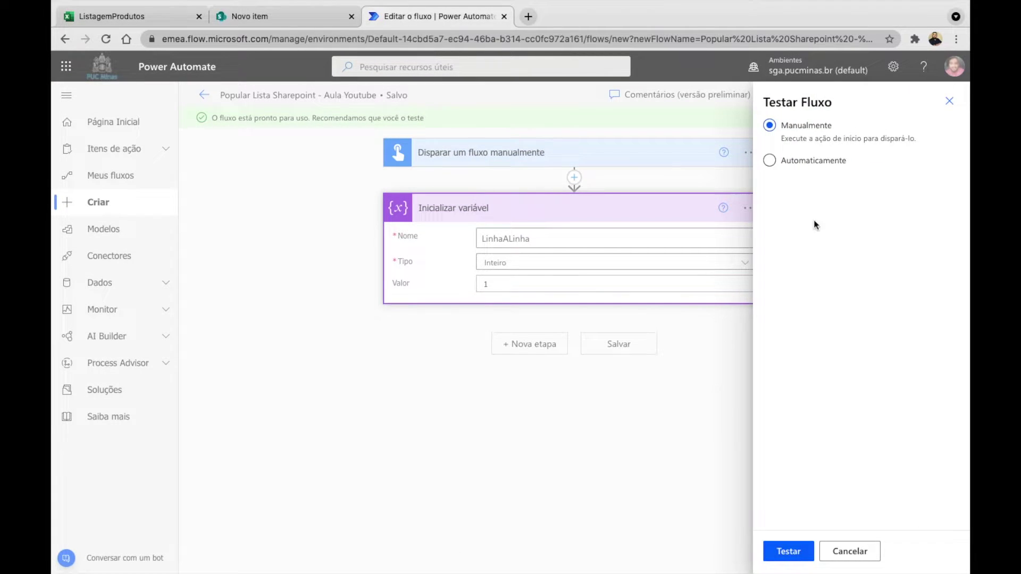
pyautogui.click(788, 551)
pyautogui.click(795, 554)
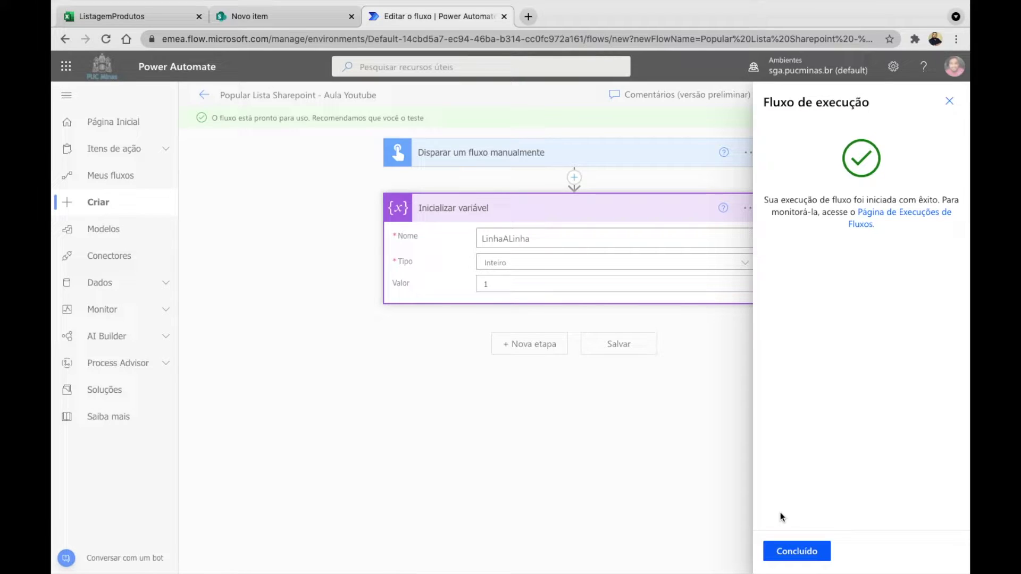
pyautogui.click(790, 551)
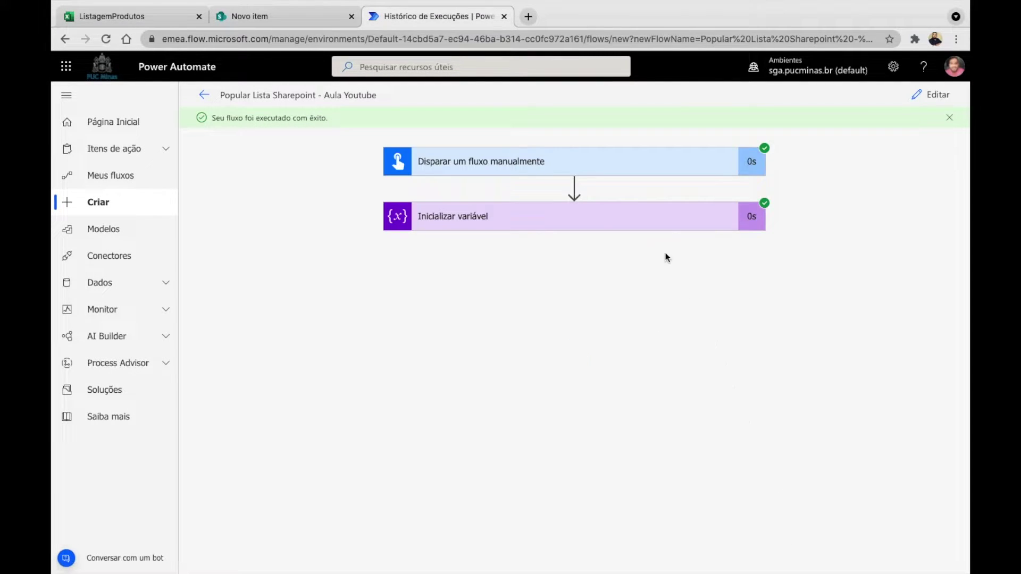
# Examine the name, type and value inputs of the Inicializar variável step in the test run
pyautogui.click(607, 228)
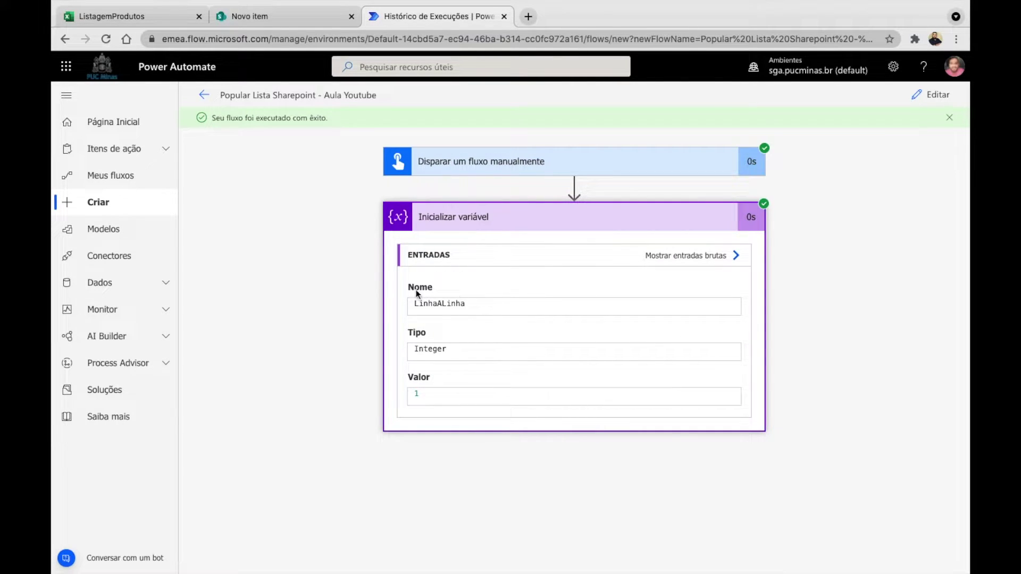
pyautogui.moveTo(450, 349); pyautogui.dragTo(410, 350)
pyautogui.click(426, 394)
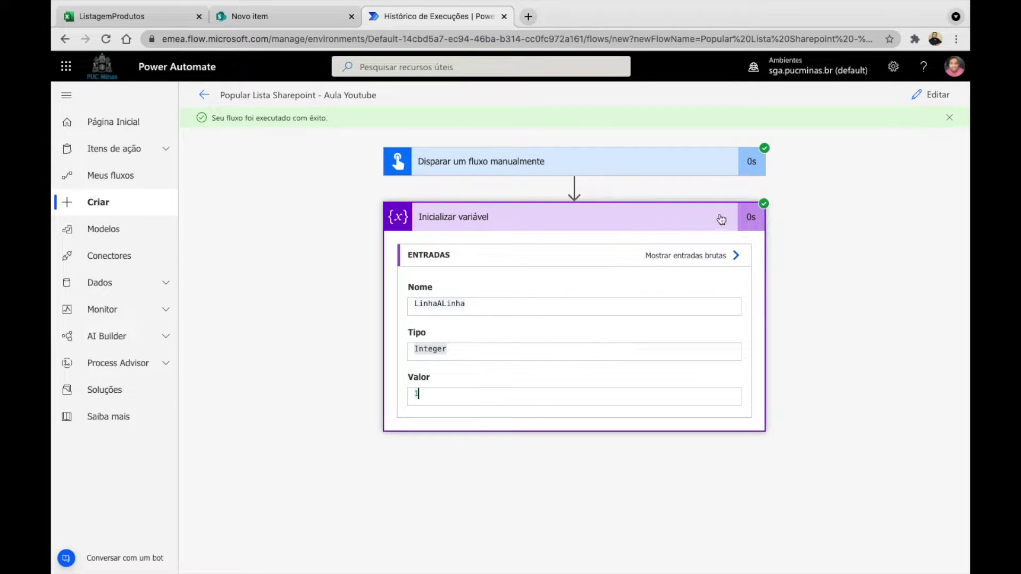
# Return to editing the flow and add a Fazer até control as a new step after Inicializar variável
pyautogui.click(909, 101)
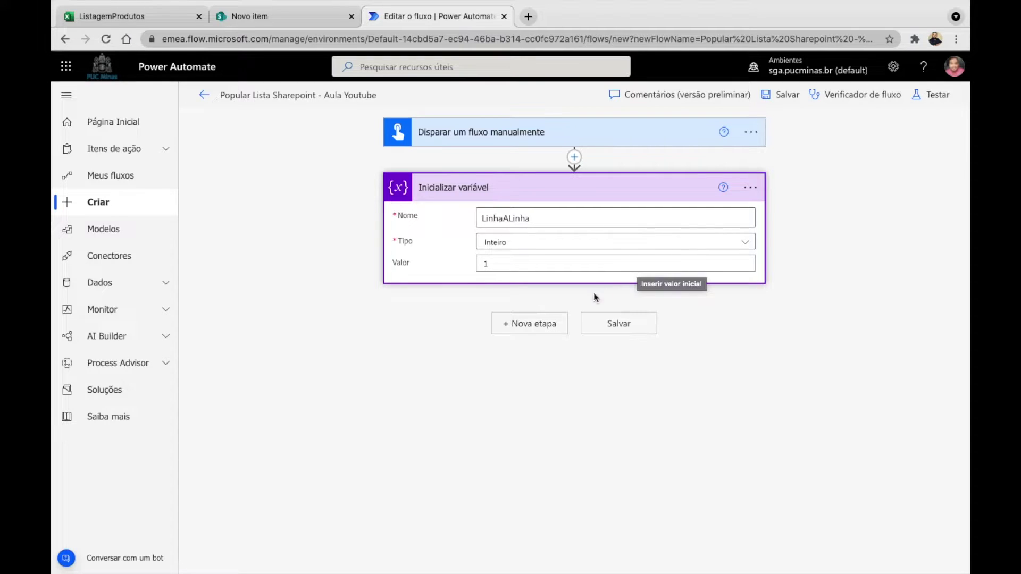
pyautogui.click(549, 324)
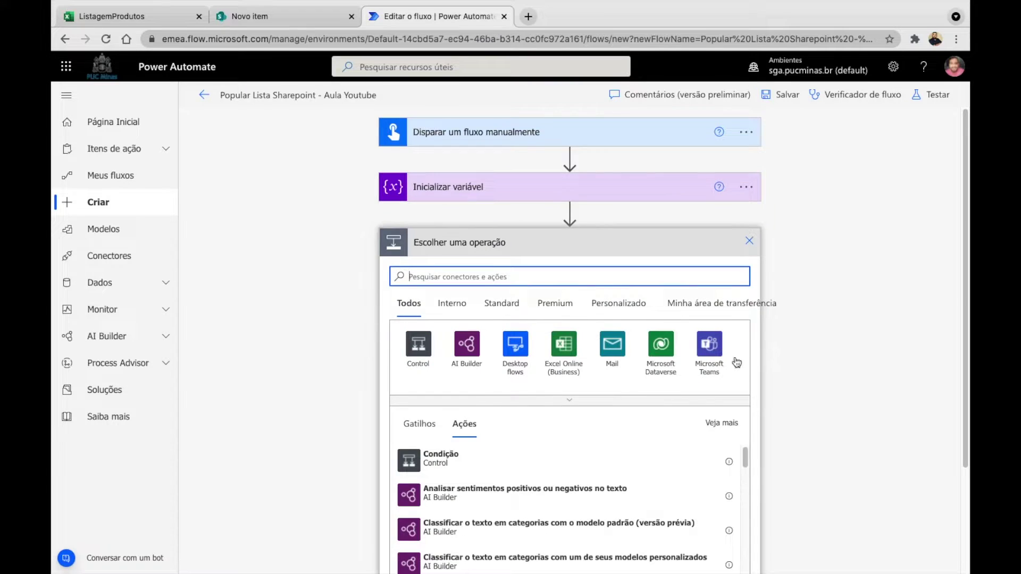
pyautogui.click(418, 347)
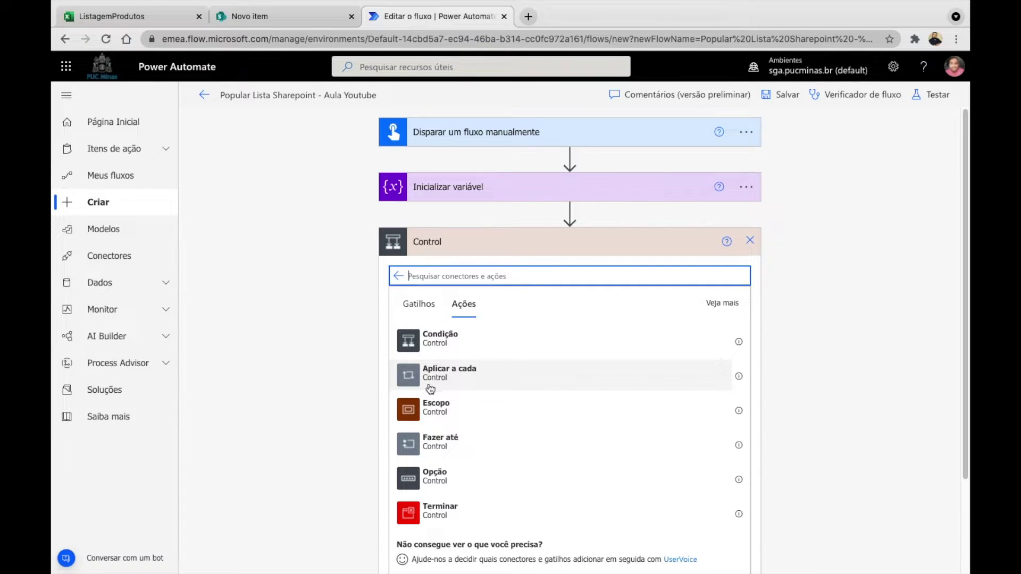
pyautogui.click(431, 445)
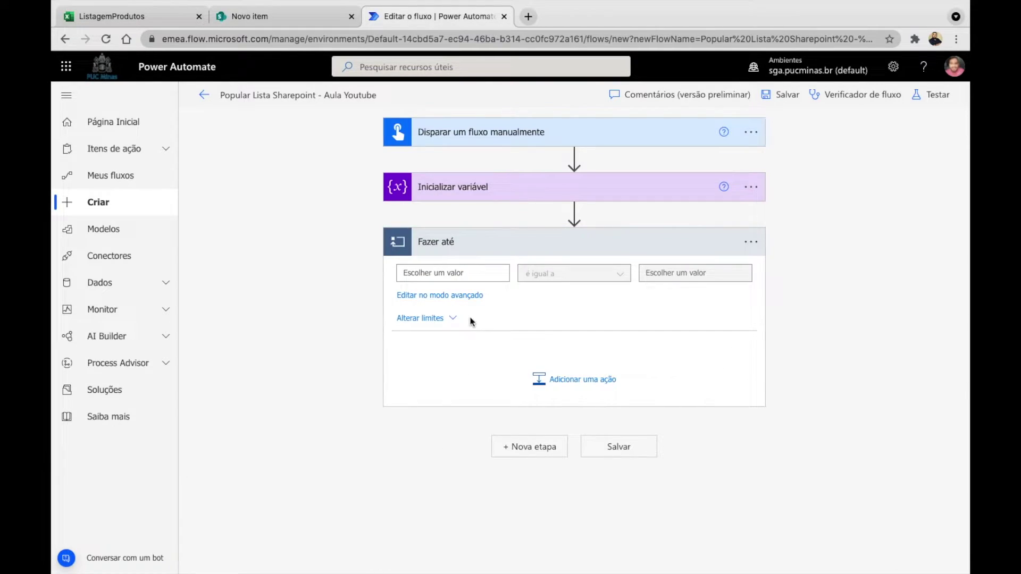
# Set the first value of the Fazer até condition to the LinhaALinha variable
pyautogui.click(471, 275)
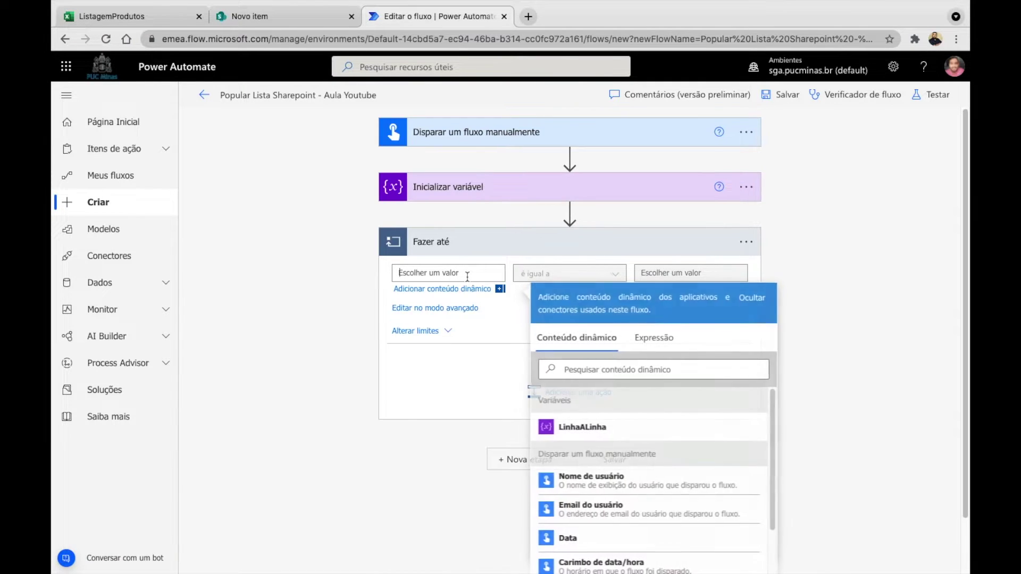
pyautogui.click(602, 438)
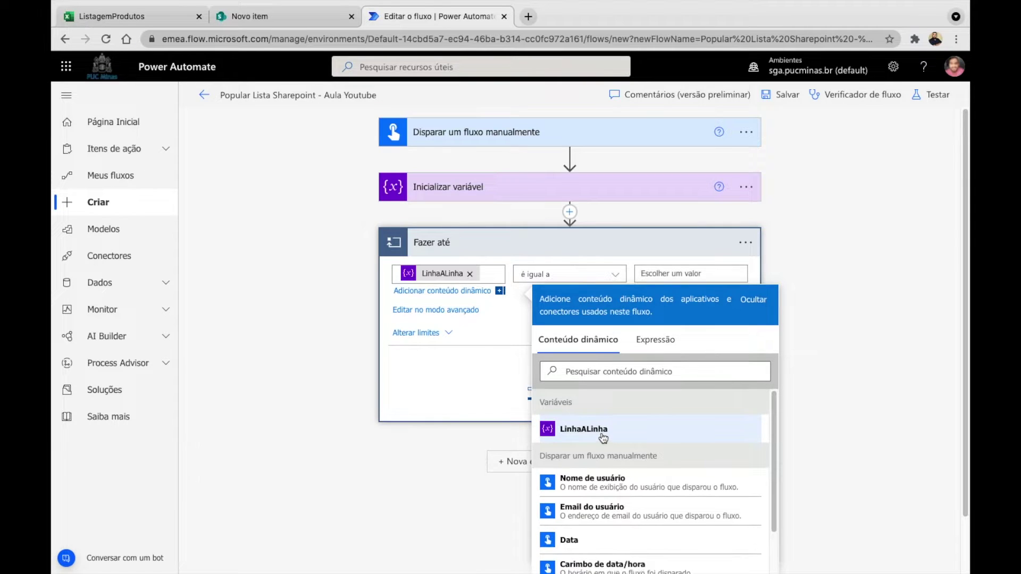
pyautogui.click(672, 272)
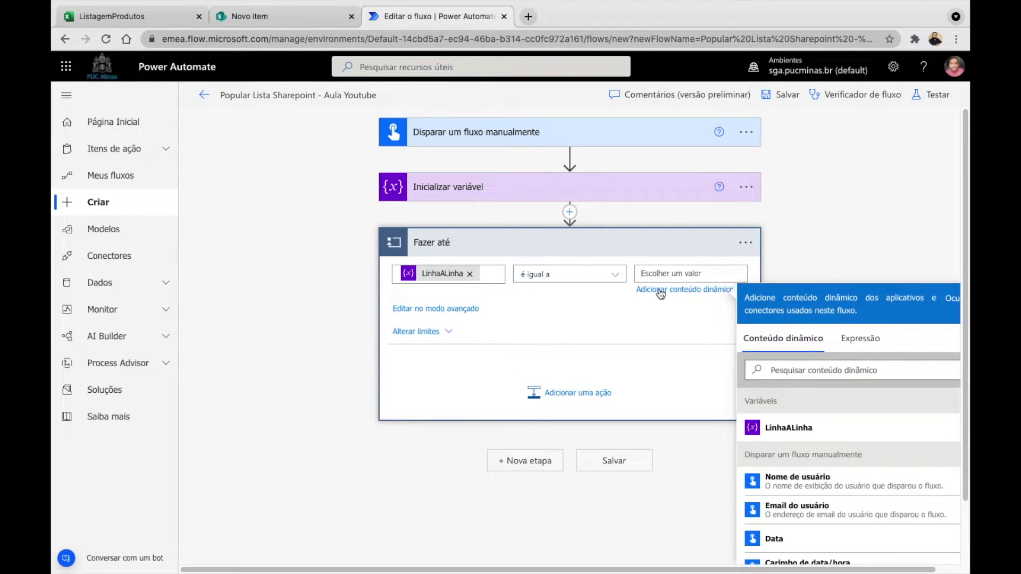
# Switch to the Excel workbook and check how many ID_Produto rows the Lista2 sheet holds
pyautogui.click(235, 17)
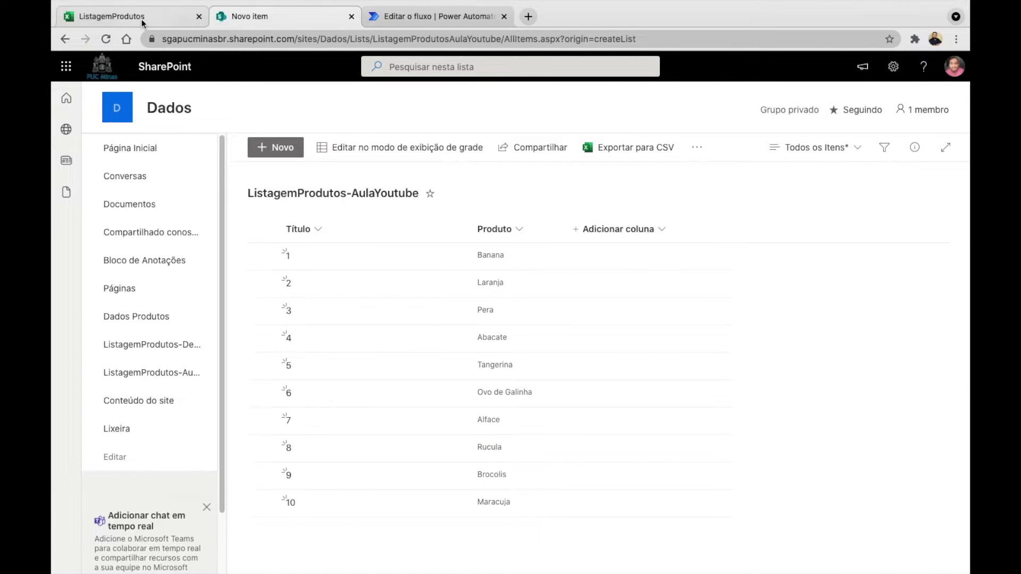
pyautogui.click(140, 17)
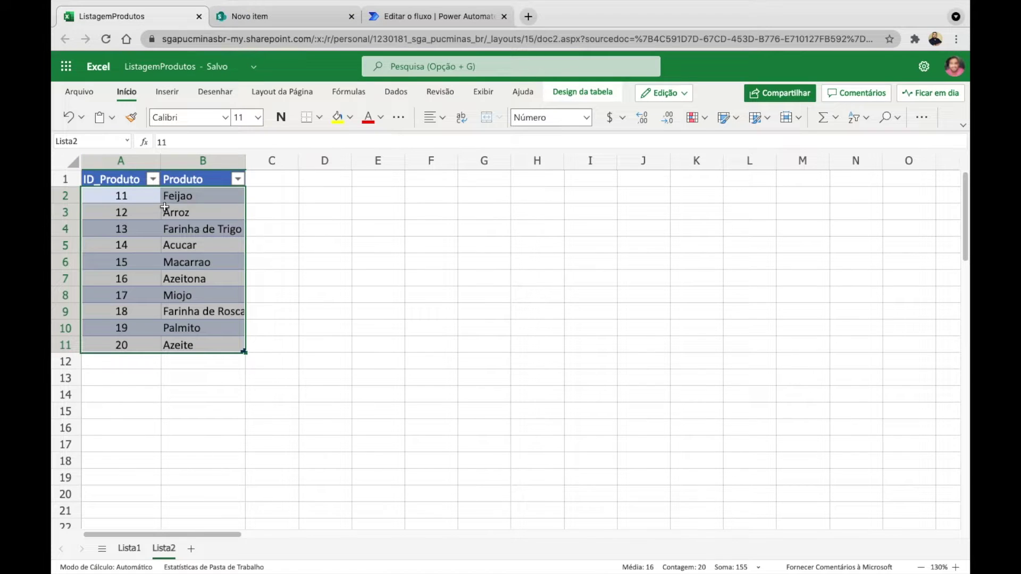
pyautogui.click(126, 391)
pyautogui.moveTo(123, 197); pyautogui.dragTo(115, 346)
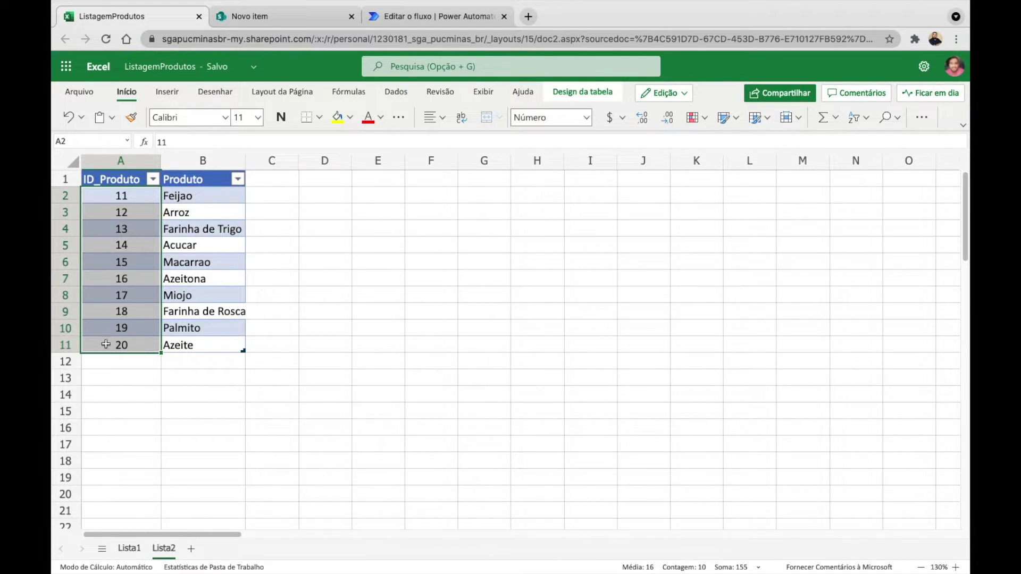
# Back in the Power Automate flow, set the Fazer até comparison value to 10 and show the condition in advanced mode
pyautogui.click(420, 21)
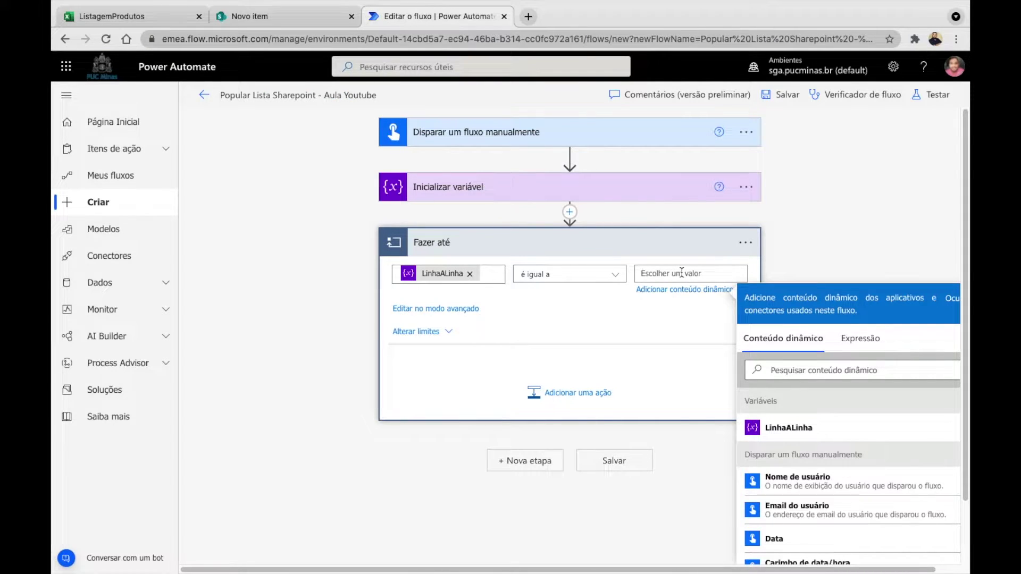
pyautogui.write('10')
pyautogui.click(845, 218)
pyautogui.click(450, 298)
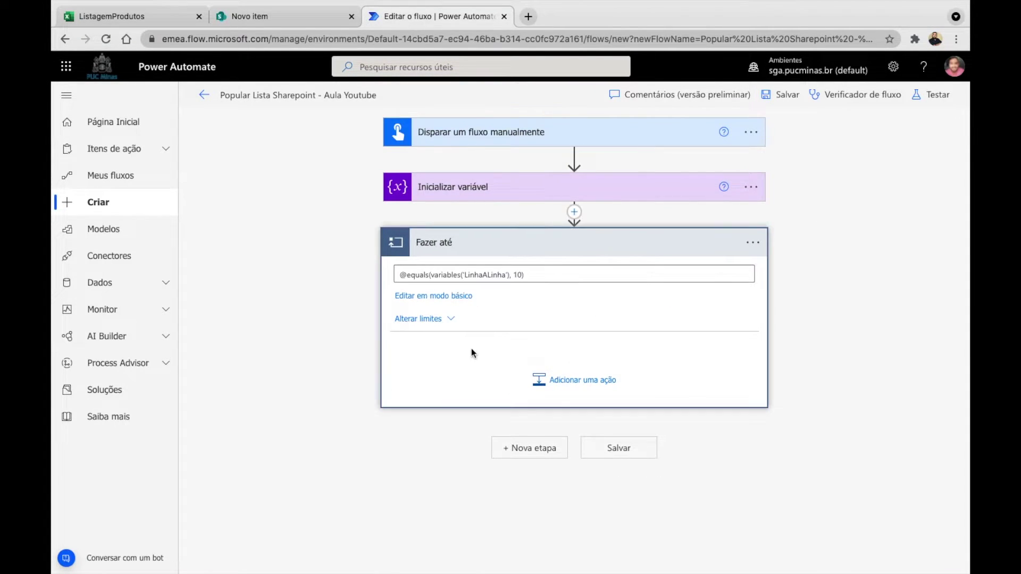
pyautogui.moveTo(525, 277); pyautogui.dragTo(401, 278)
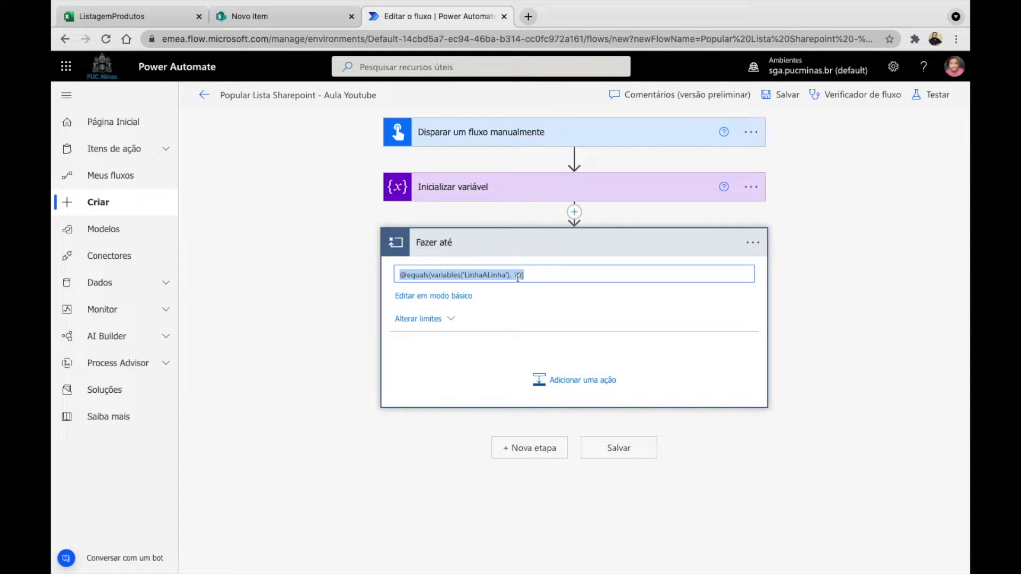
# Return the Fazer até condition to basic mode and add an Excel Online (Business) Obter uma linha action inside the loop
pyautogui.click(469, 296)
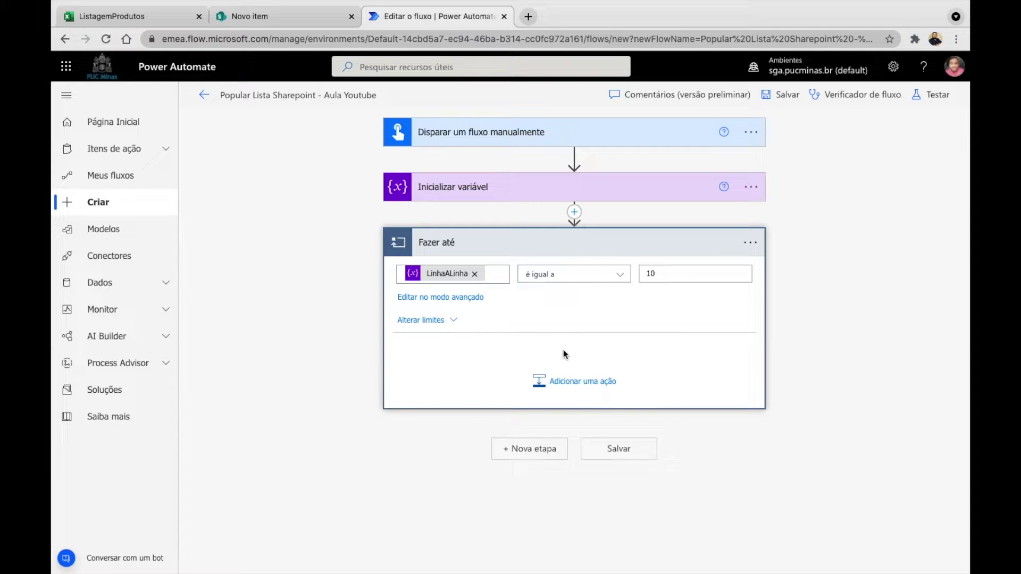
pyautogui.click(576, 384)
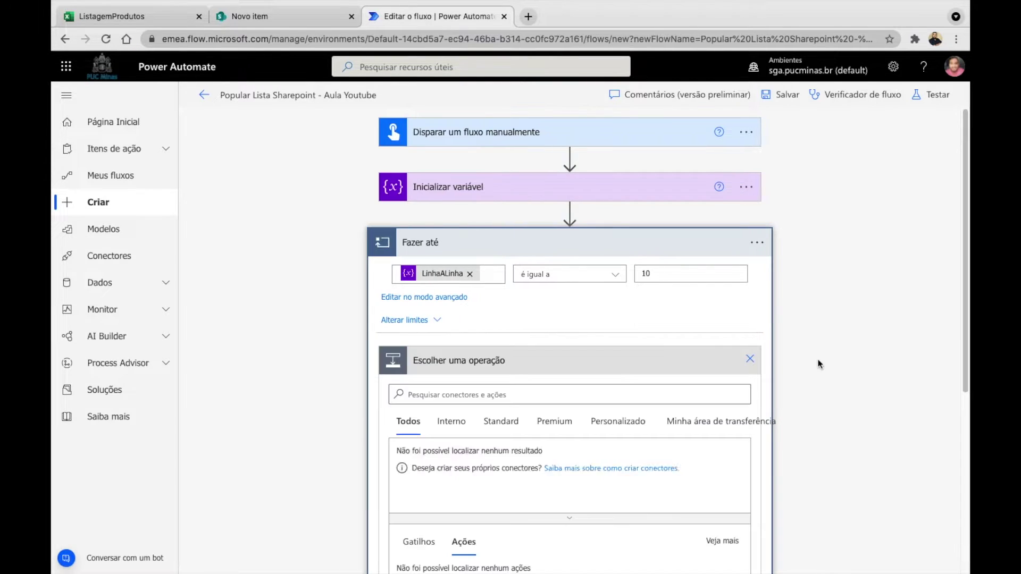
pyautogui.moveTo(967, 243); pyautogui.dragTo(959, 308)
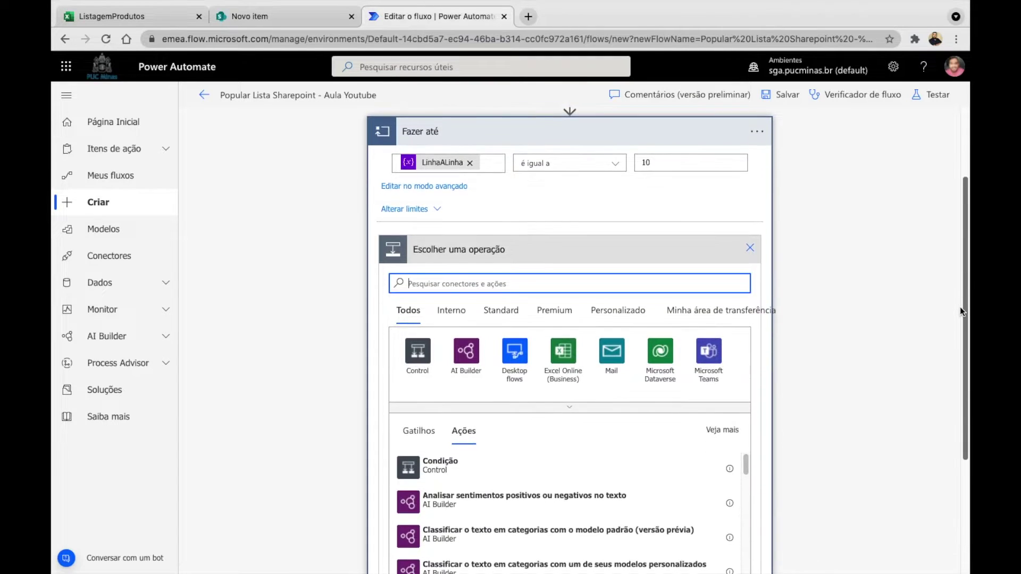
pyautogui.click(563, 359)
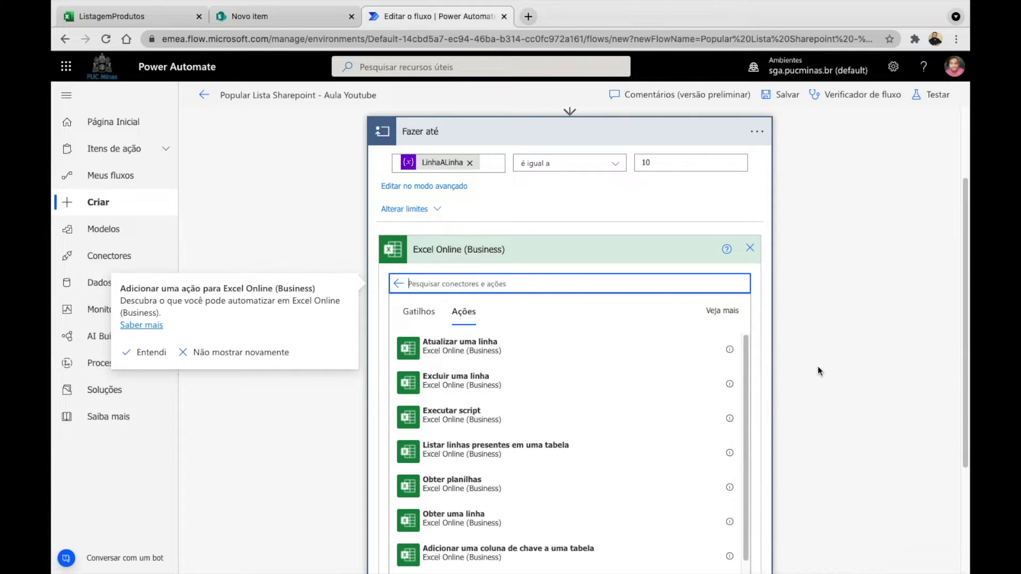
pyautogui.scroll(-3, 824, 354)
pyautogui.moveTo(749, 287); pyautogui.dragTo(748, 308)
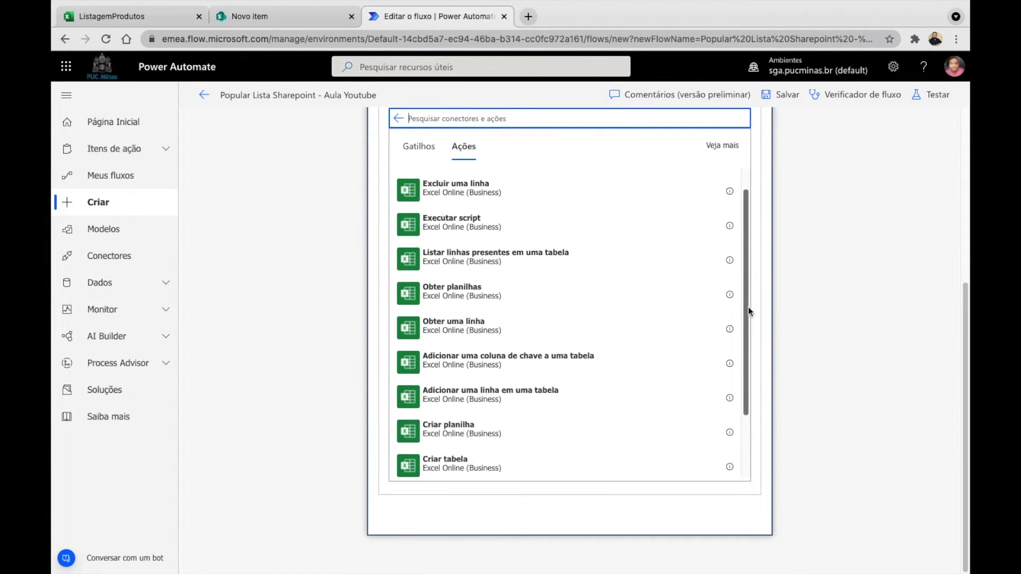
pyautogui.click(524, 339)
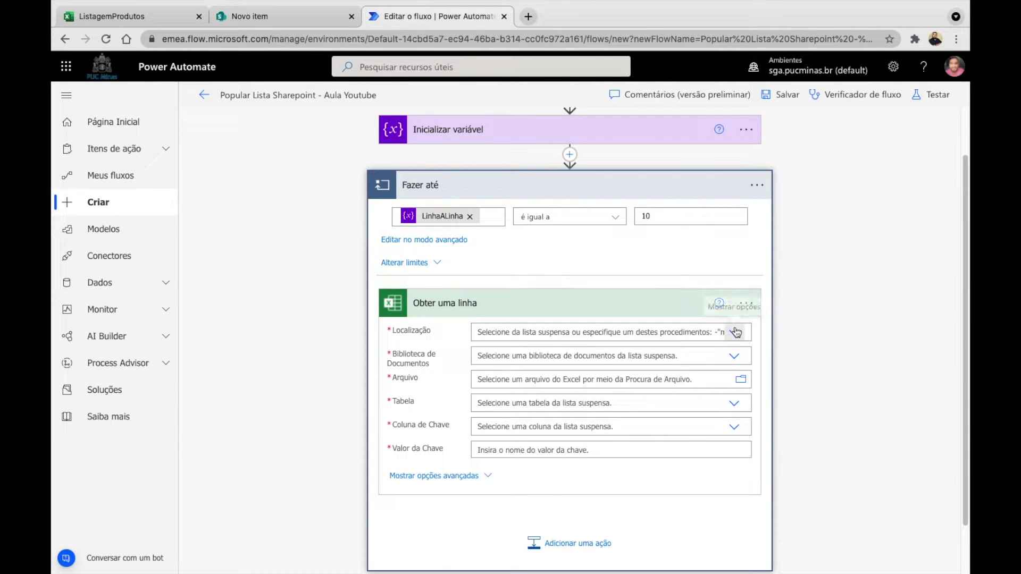
# Set the Obter uma linha location to OneDrive for Business and its document library to OneDrive
pyautogui.click(734, 332)
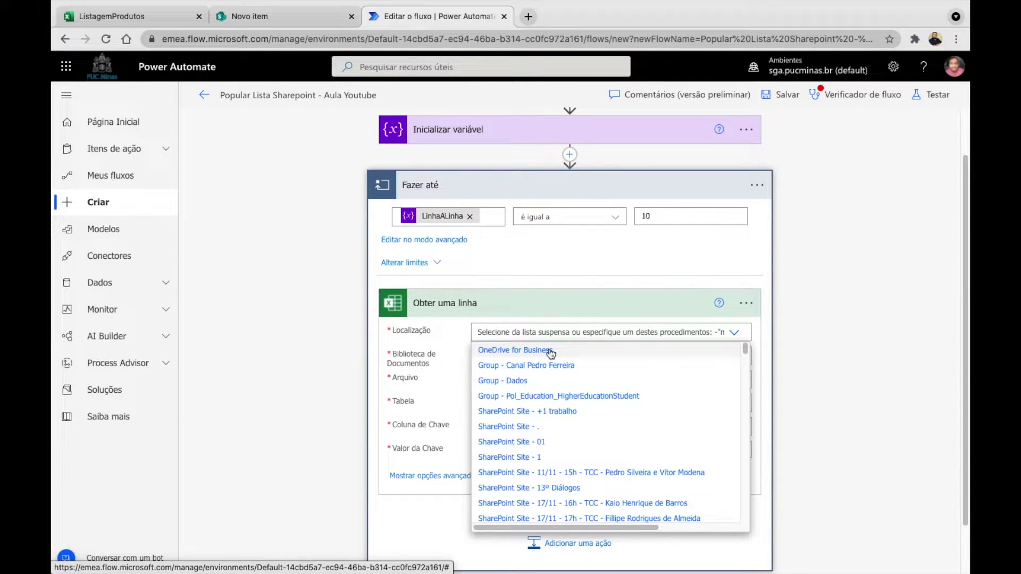
pyautogui.click(550, 351)
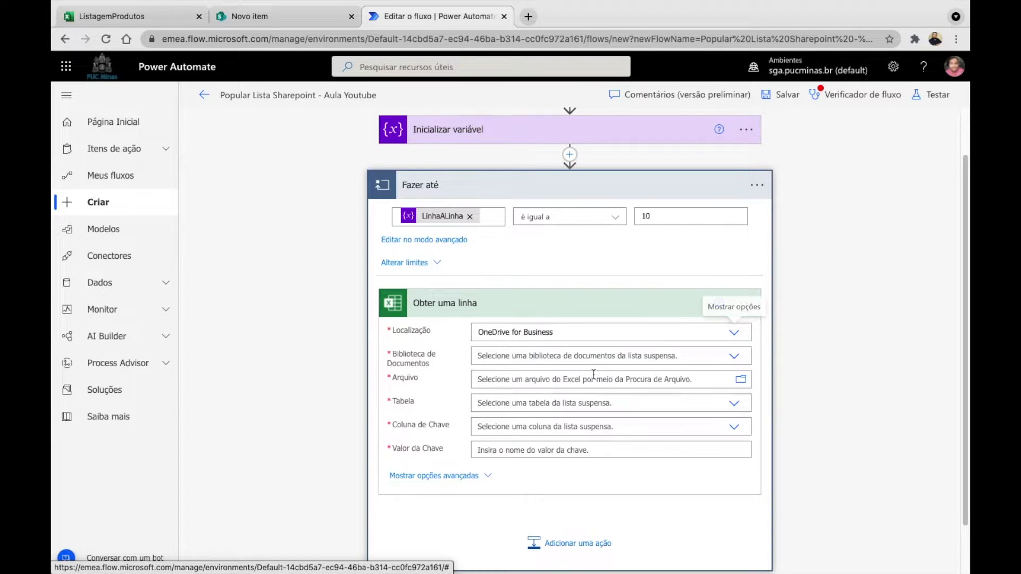
pyautogui.click(734, 356)
pyautogui.click(548, 372)
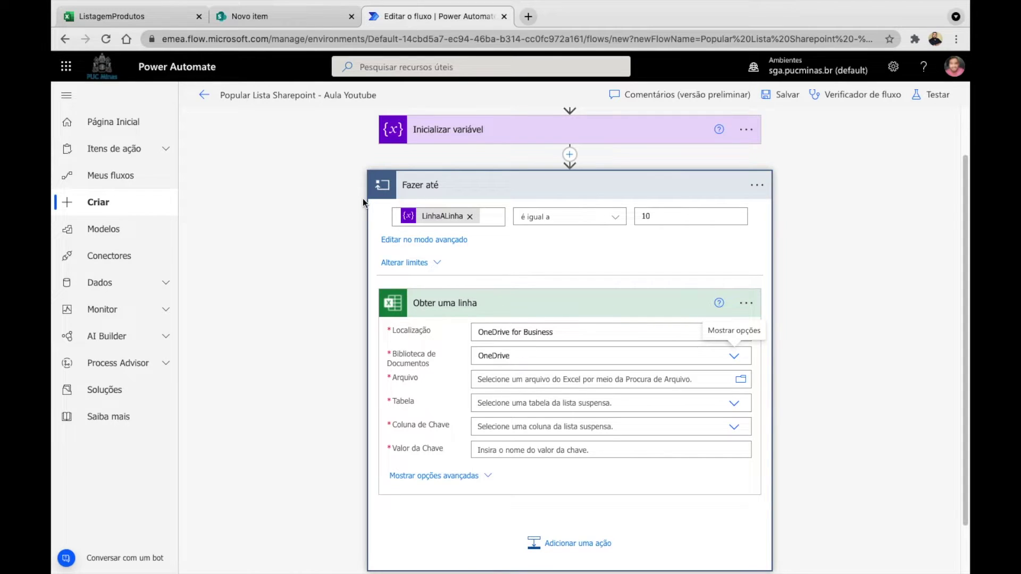
# Switch to the Excel workbook and insert a column before ID_Produto on the Lista2 sheet, with the header Indice
pyautogui.click(165, 19)
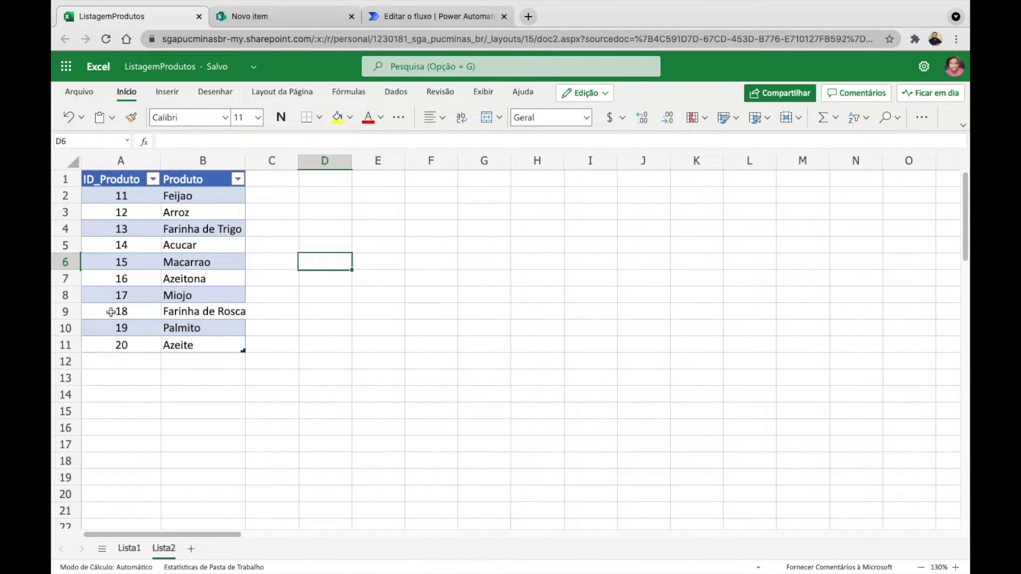
pyautogui.click(107, 179)
pyautogui.rightClick(106, 180)
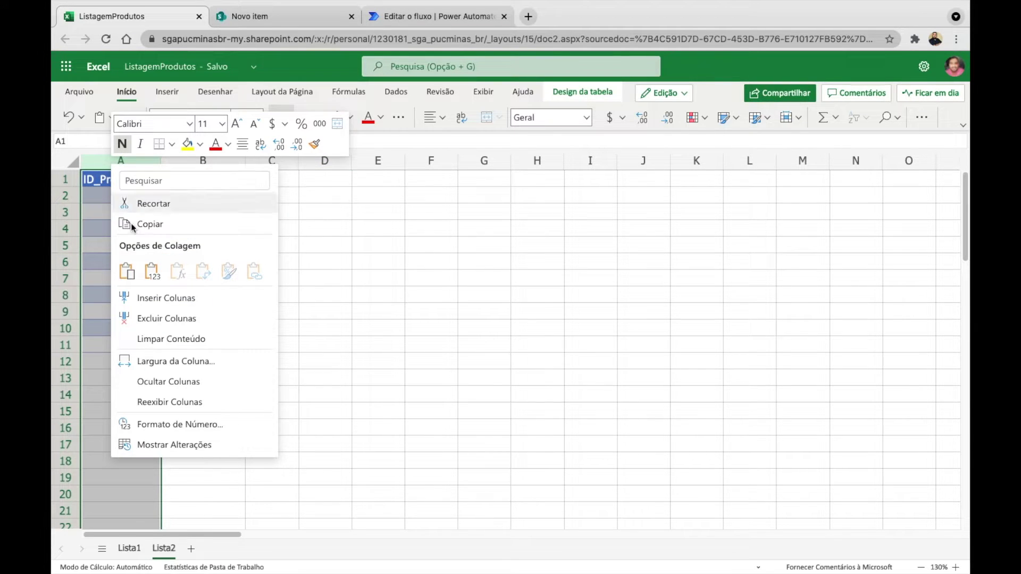
pyautogui.click(143, 296)
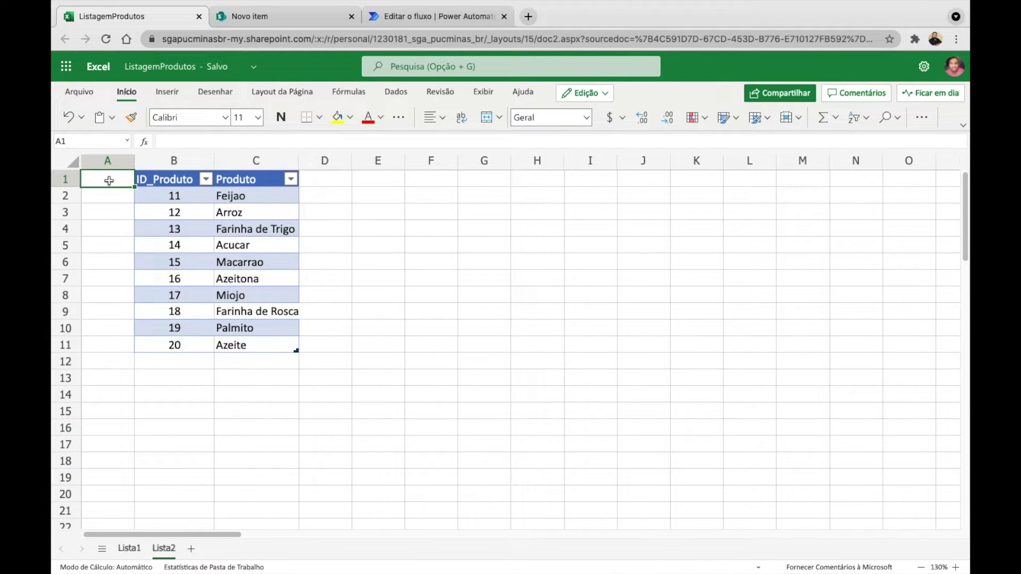
pyautogui.write('Indice')
pyautogui.press('Return')
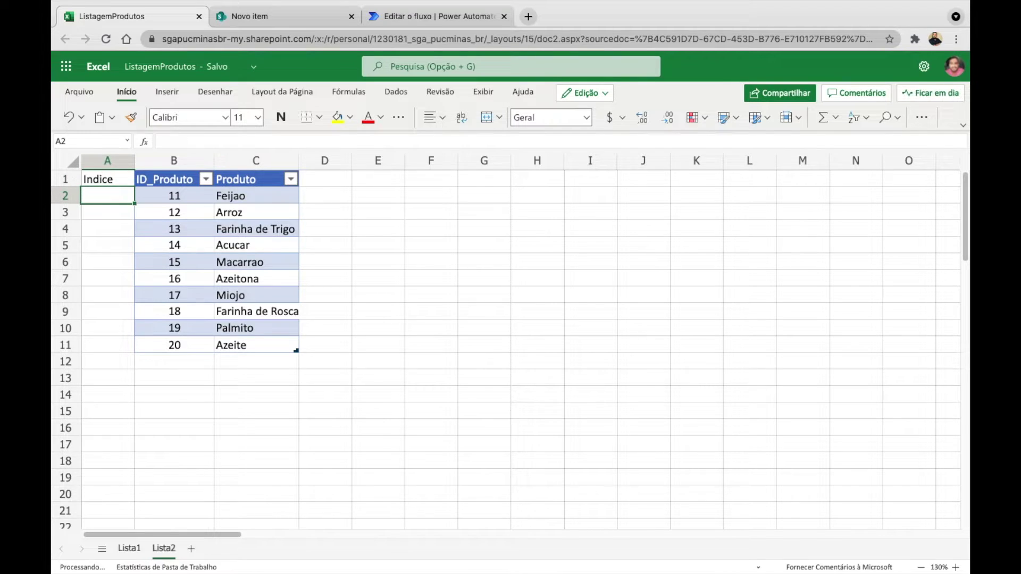
# Enter the formula =LIN(A2) in cell A2 and fill it down to A11
pyautogui.write('=')
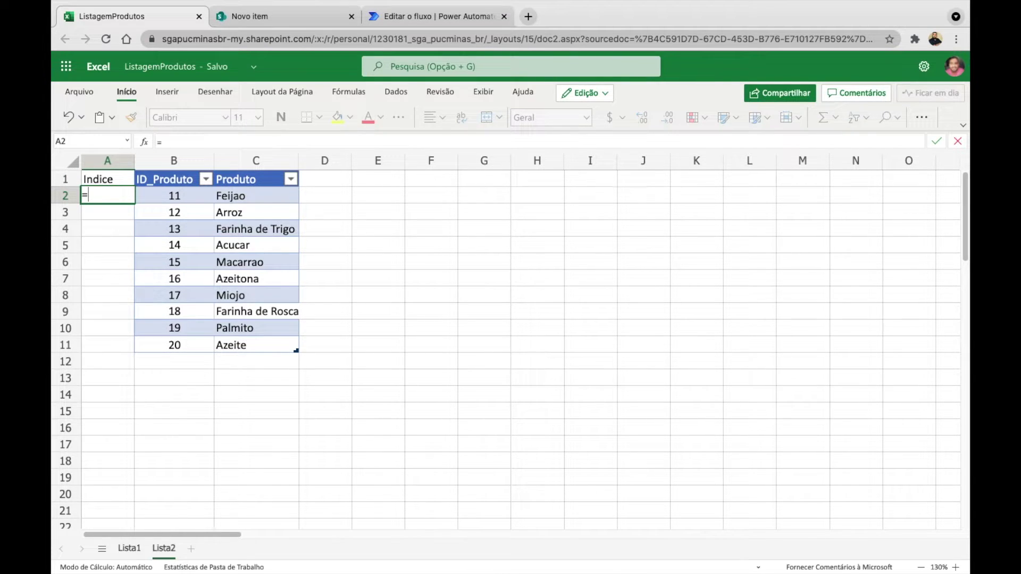
pyautogui.write('lina')
pyautogui.press('BackSpace')
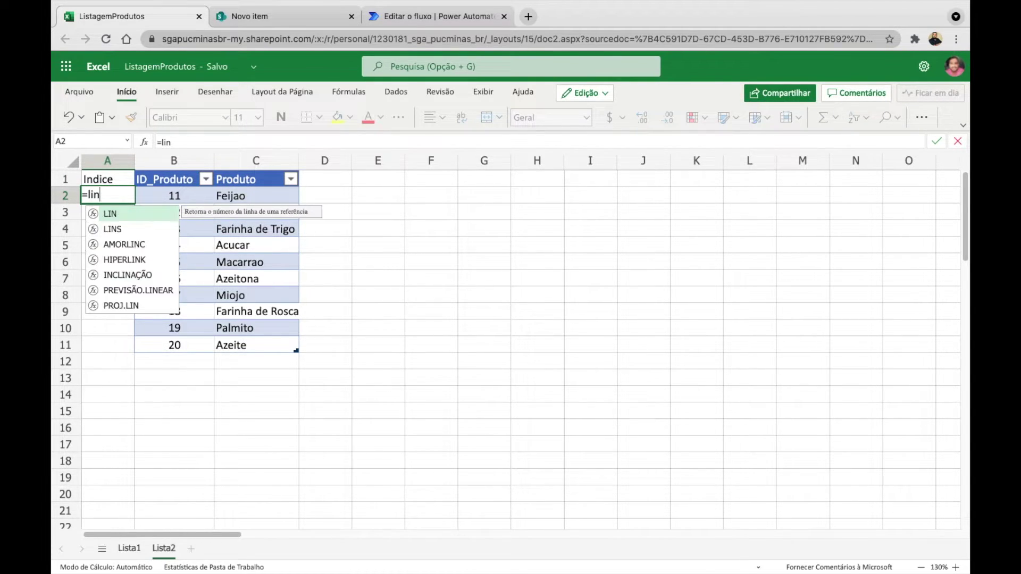
pyautogui.press('Tab')
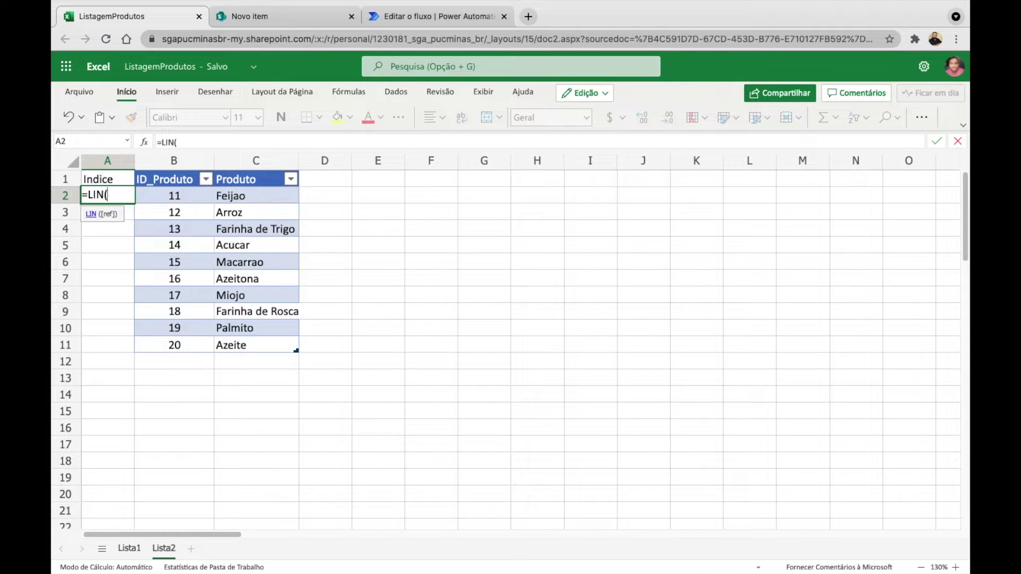
pyautogui.write('A2)')
pyautogui.press('Return')
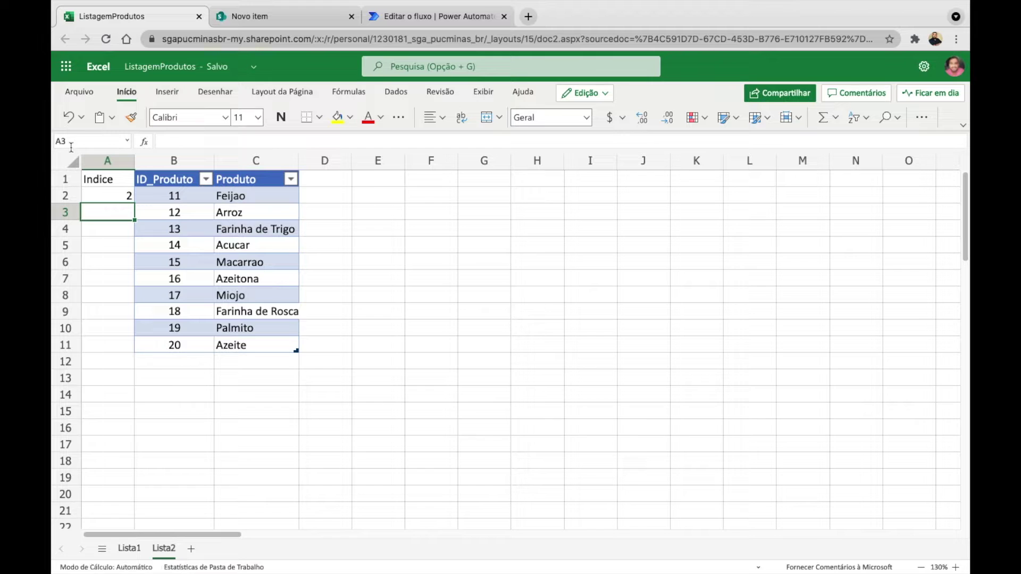
pyautogui.click(95, 197)
pyautogui.moveTo(134, 203); pyautogui.dragTo(125, 345)
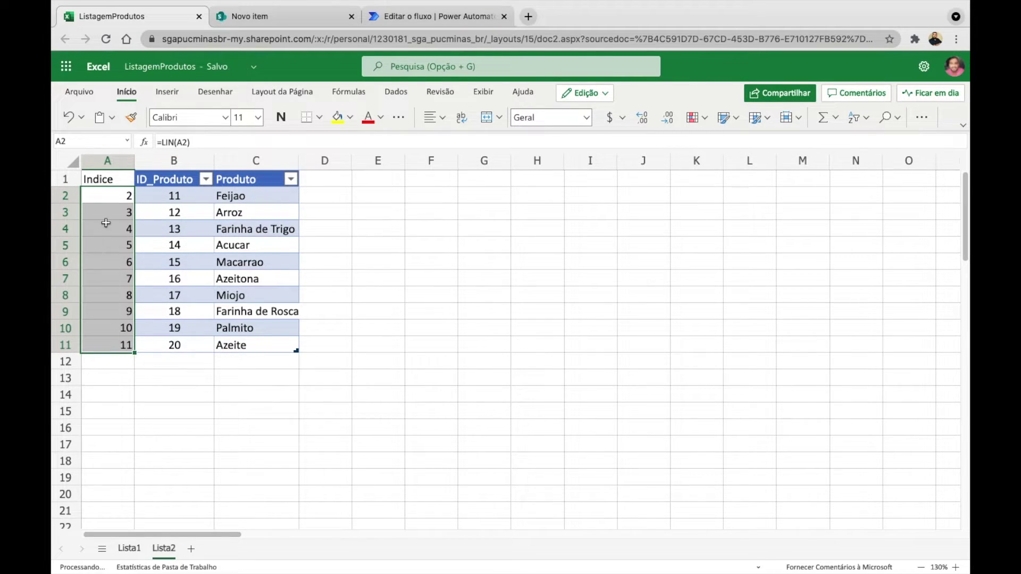
# Change the formula in A2 to =LIN(A2)-1 and fill it down to A11
pyautogui.click(112, 195)
pyautogui.click(248, 143)
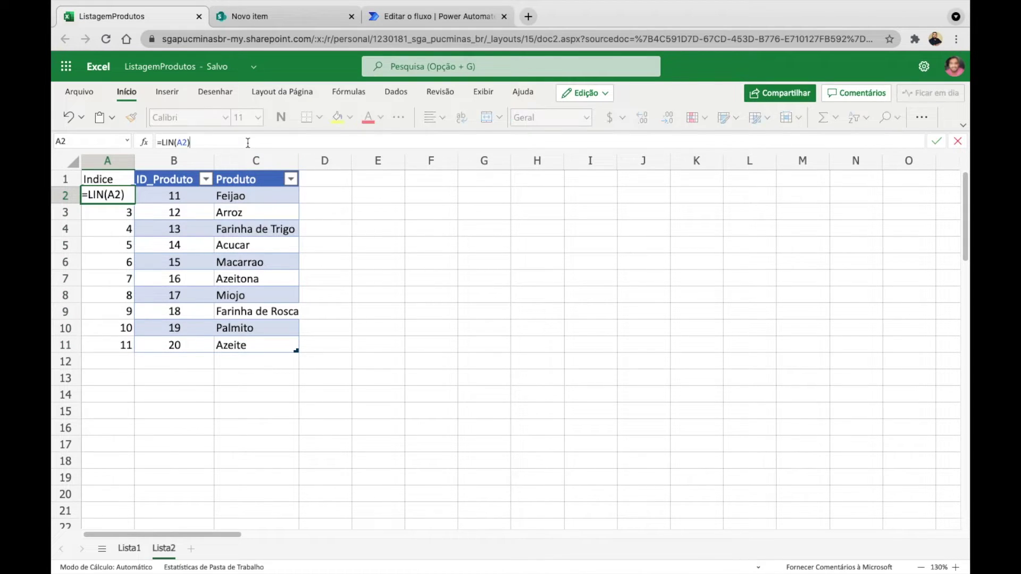
pyautogui.write('-1')
pyautogui.press('Return')
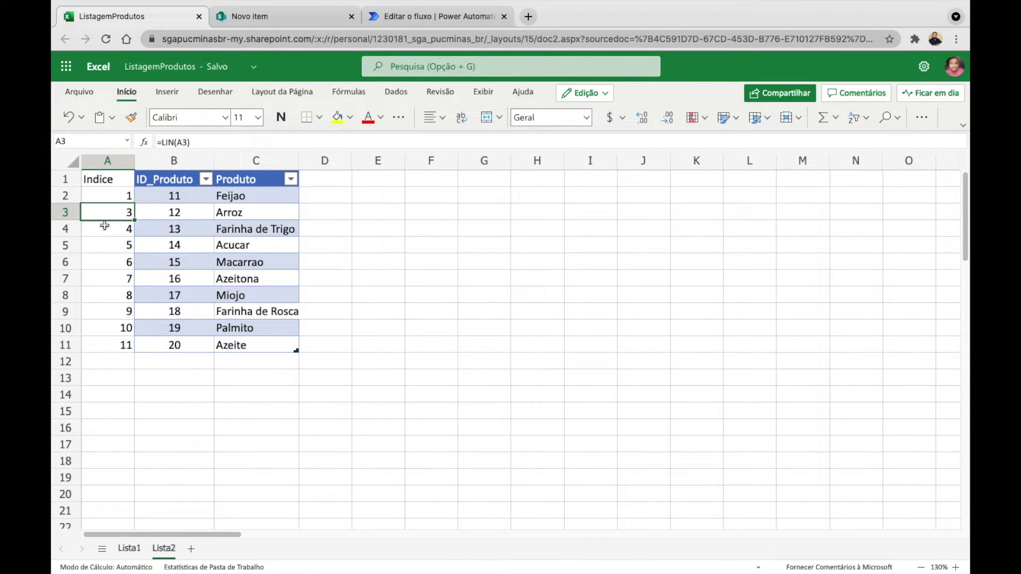
pyautogui.click(133, 199)
pyautogui.moveTo(135, 204); pyautogui.dragTo(134, 350)
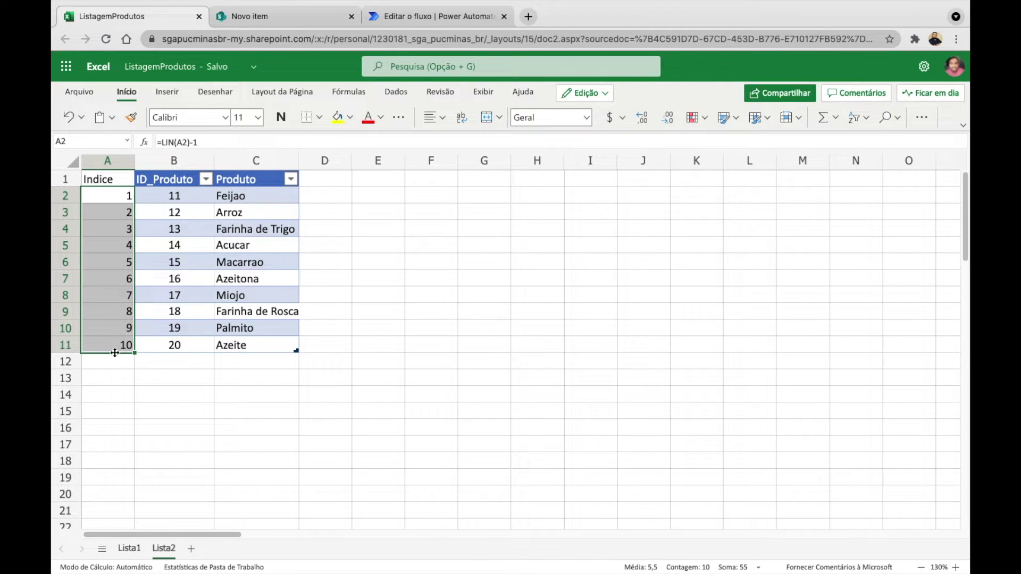
# Resize the product table to the range A1:C11 so that it includes the Indice column
pyautogui.click(178, 246)
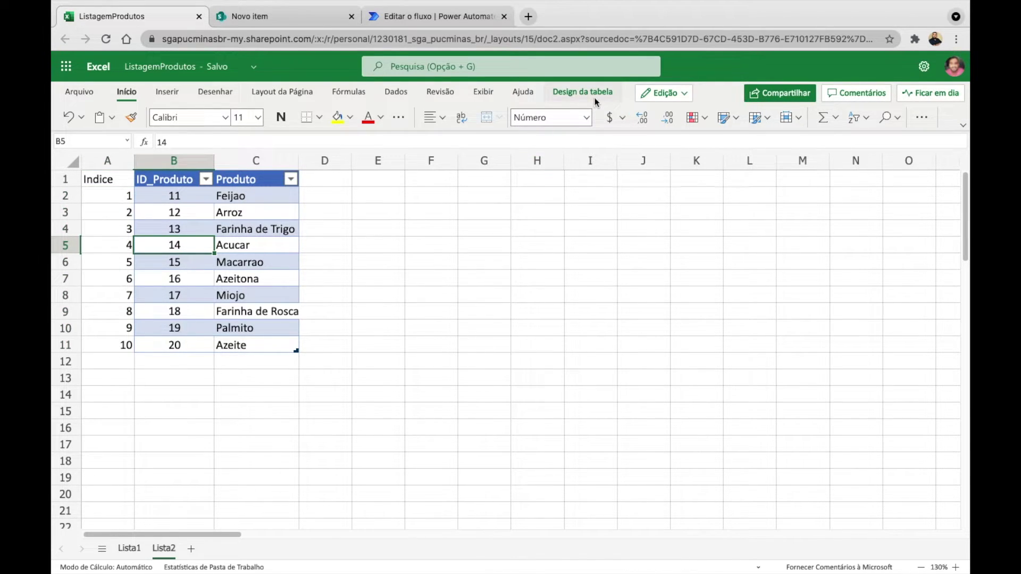
pyautogui.click(181, 118)
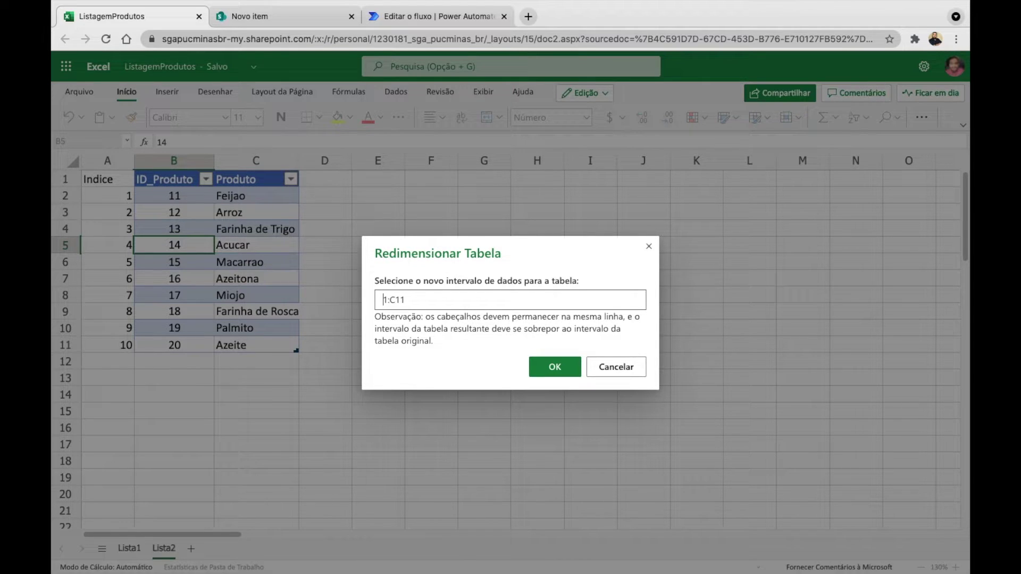
pyautogui.click(544, 364)
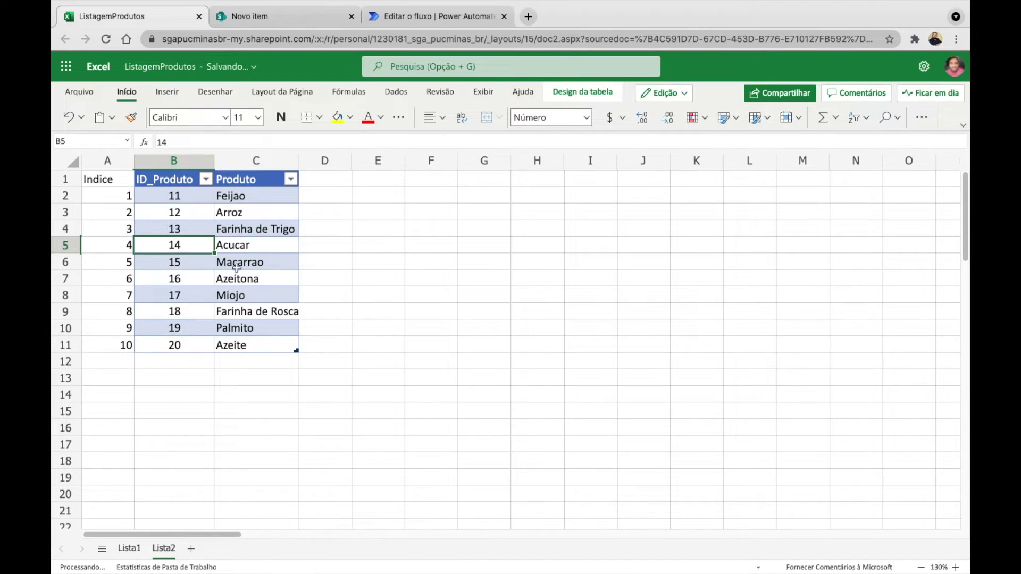
pyautogui.click(195, 228)
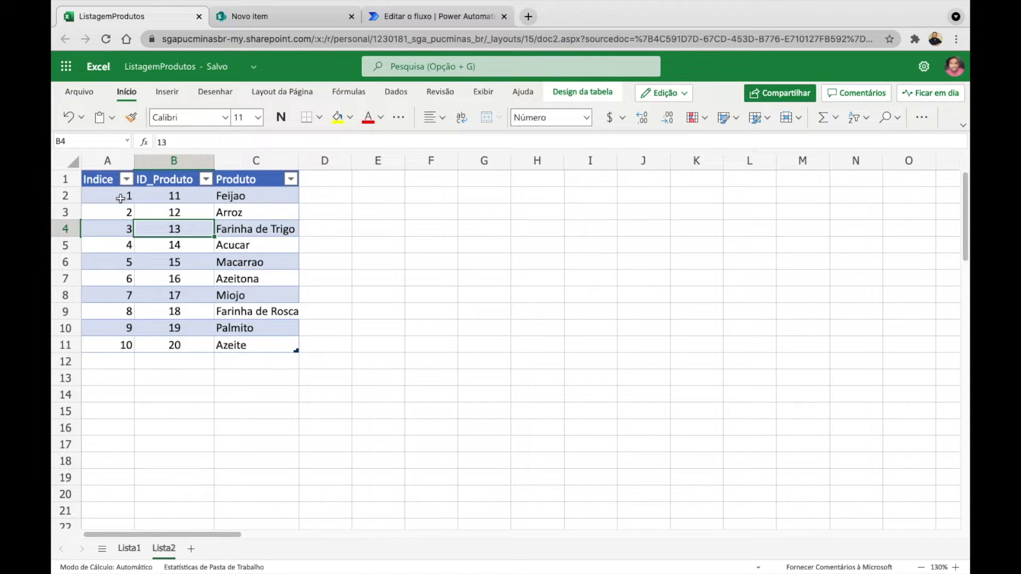
# Format the Indice values in A2:A11 as Número with no decimal places
pyautogui.moveTo(120, 198); pyautogui.dragTo(116, 345)
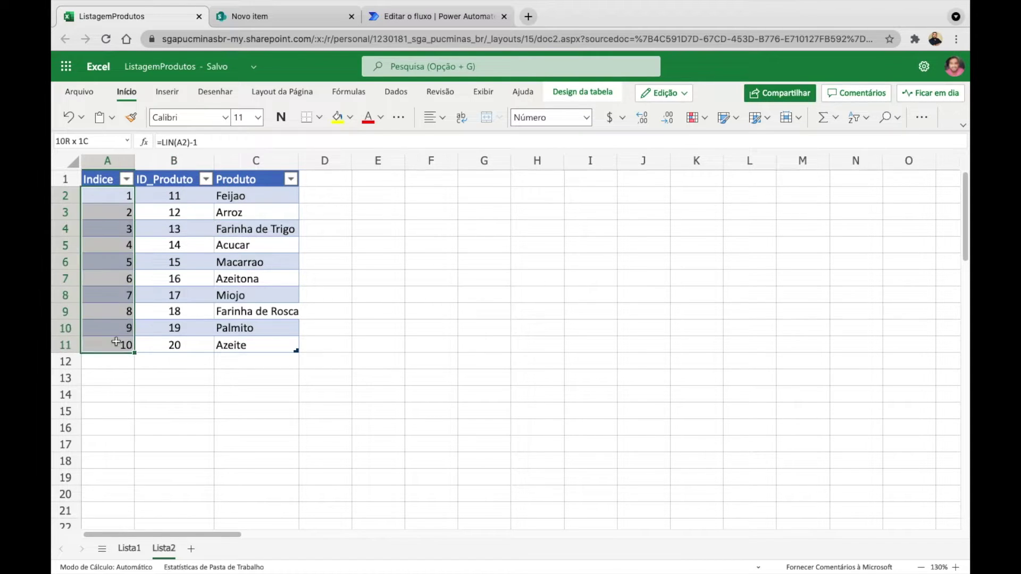
pyautogui.click(585, 118)
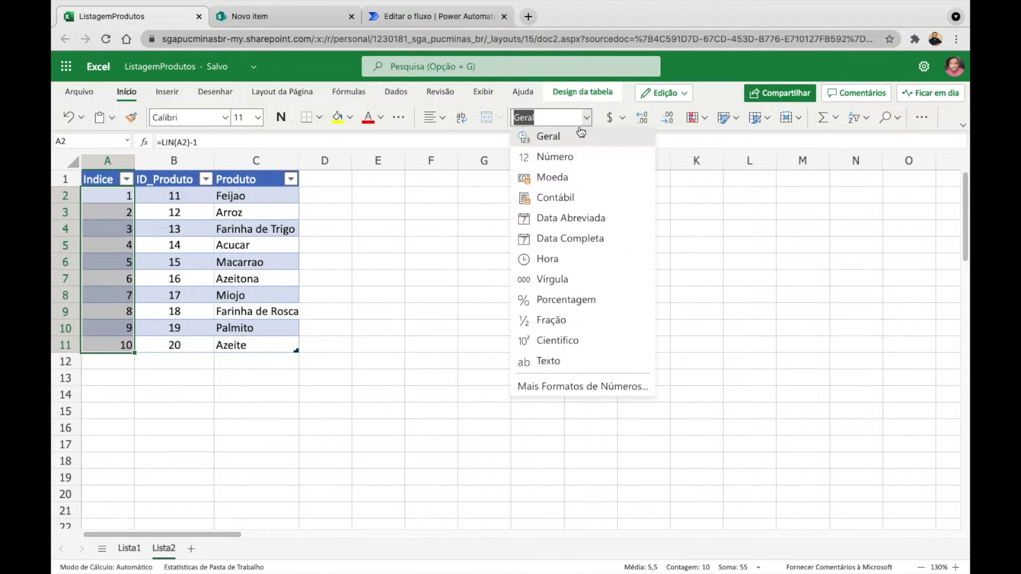
pyautogui.click(573, 158)
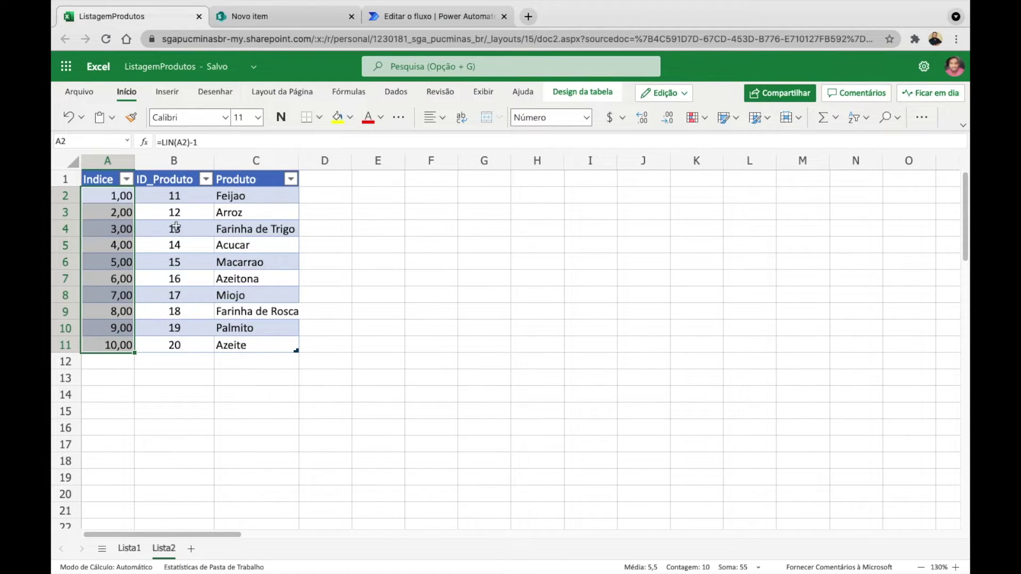
pyautogui.click(667, 117)
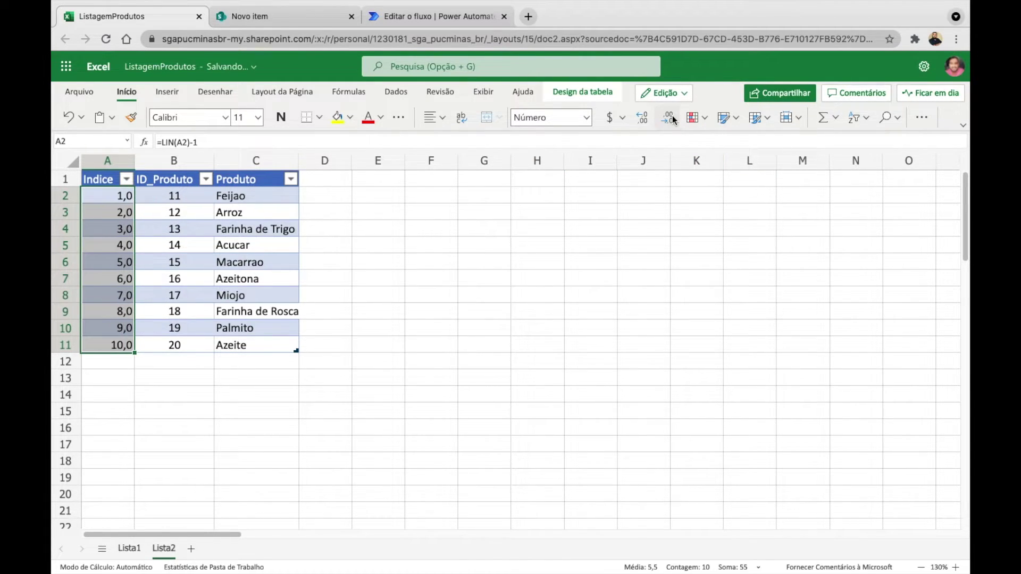
pyautogui.click(667, 117)
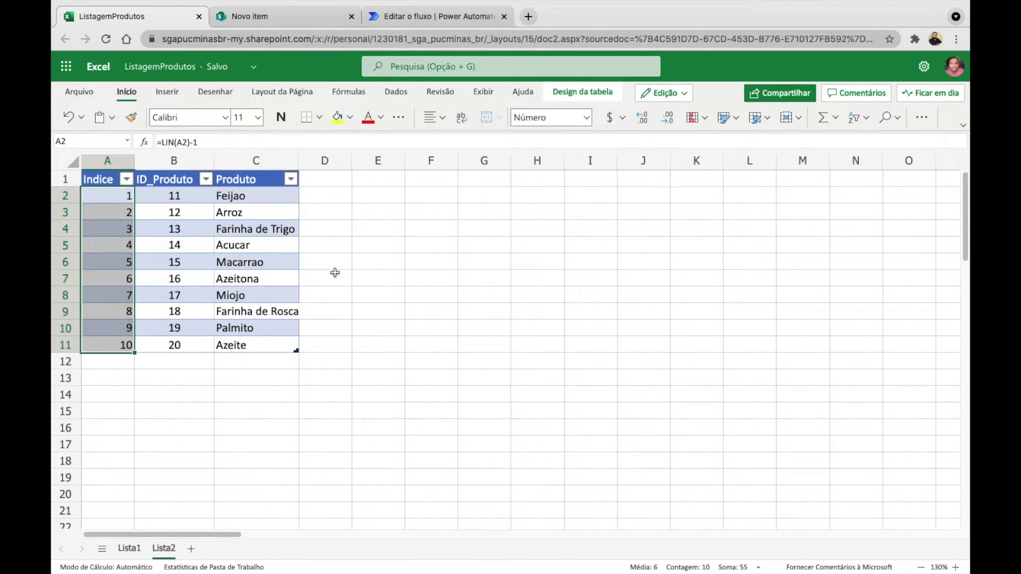
pyautogui.click(426, 294)
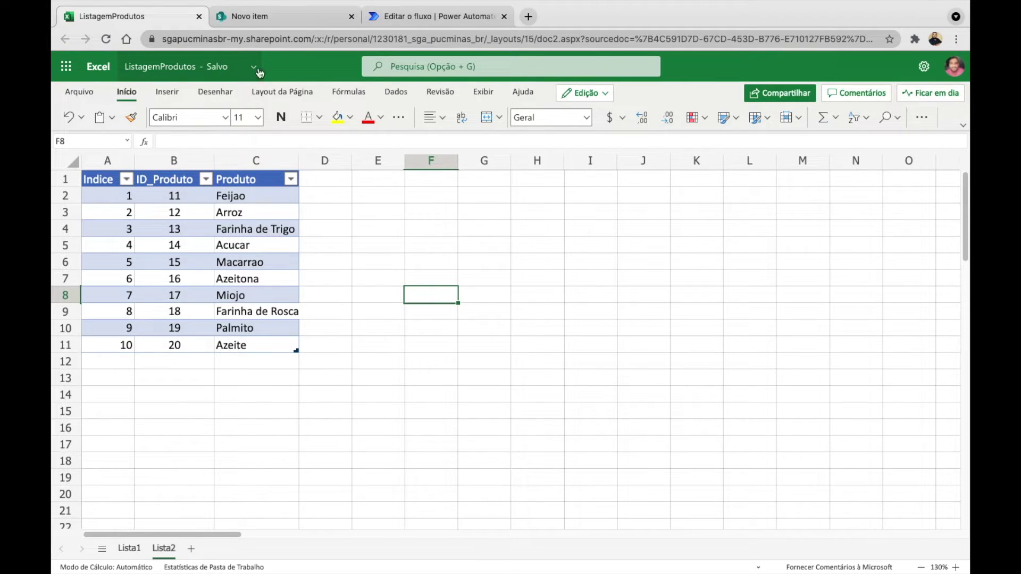
# Switch back to the Power Automate flow and choose ListagemProdutos.xlsx as the Arquivo of Obter uma linha
pyautogui.click(465, 16)
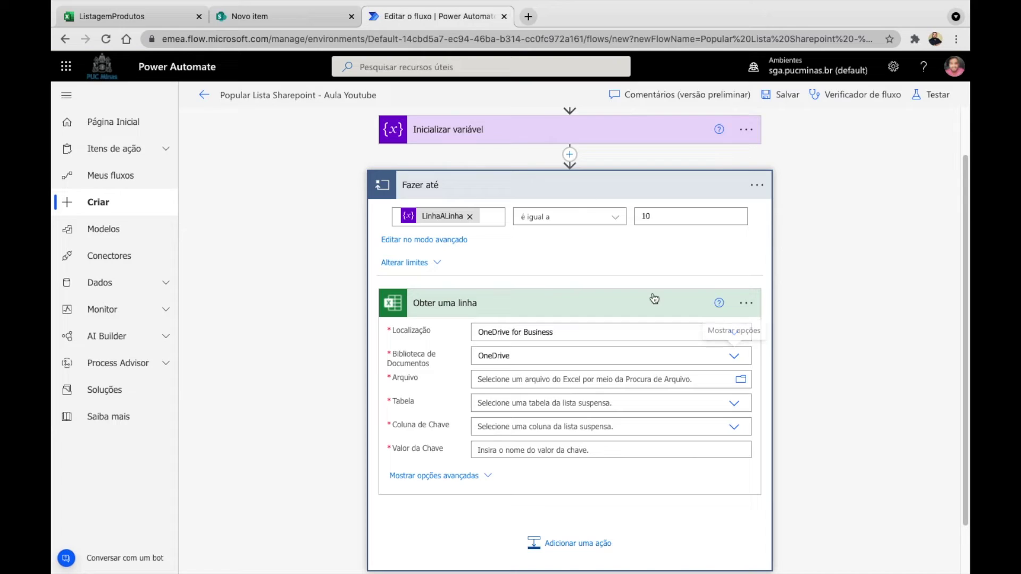
pyautogui.click(743, 381)
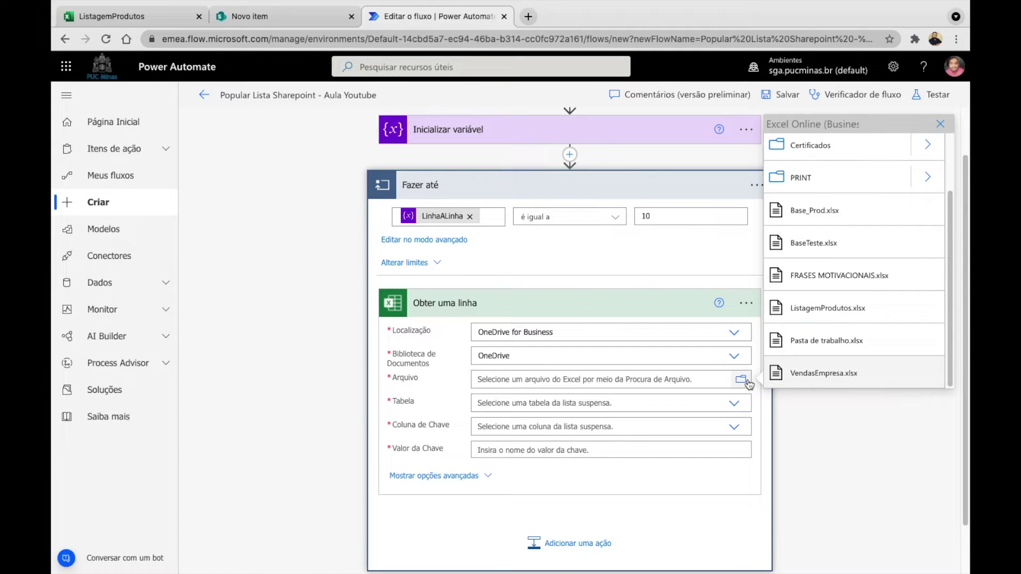
pyautogui.click(838, 309)
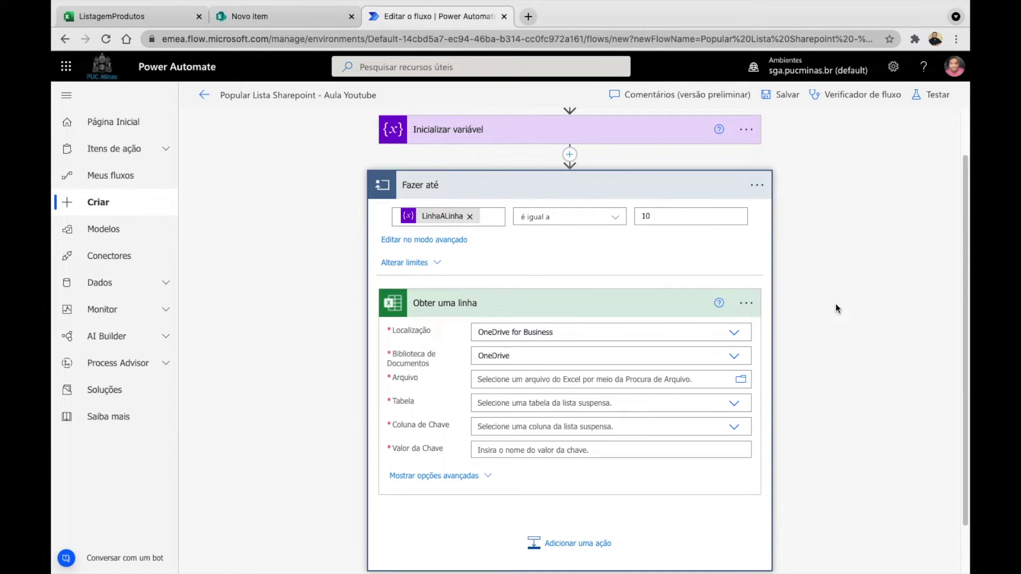
pyautogui.scroll(1, 803, 305)
pyautogui.scroll(-3, 817, 316)
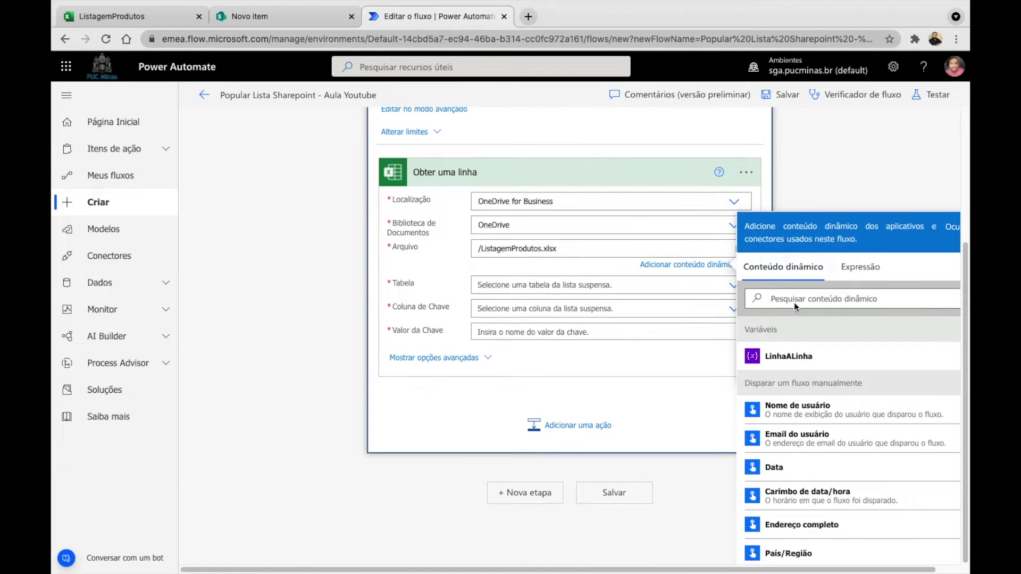
# Choose Lista2 as the Tabela of Obter uma linha and check it against the product table's name in the Excel workbook
pyautogui.click(164, 19)
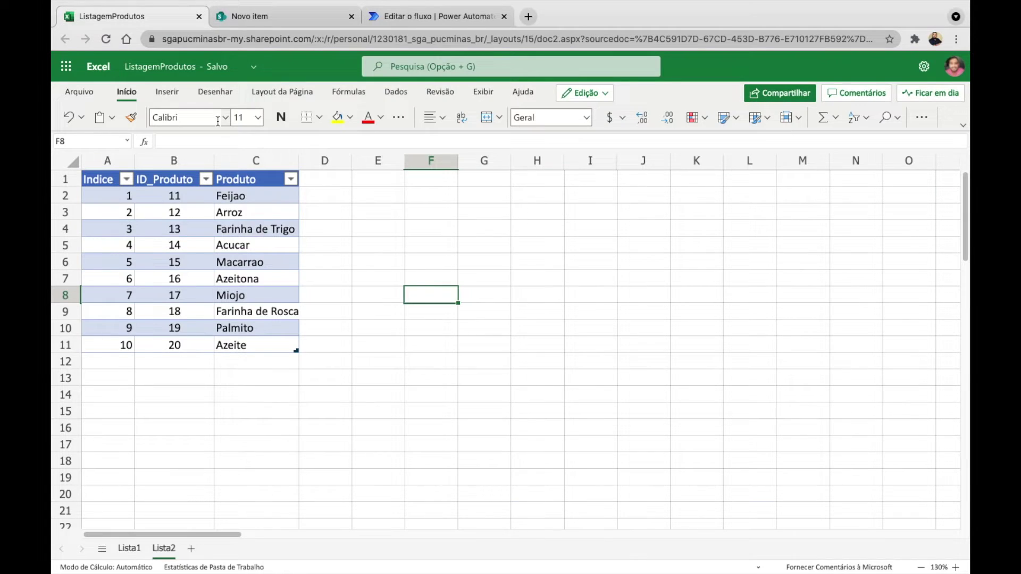
pyautogui.click(171, 210)
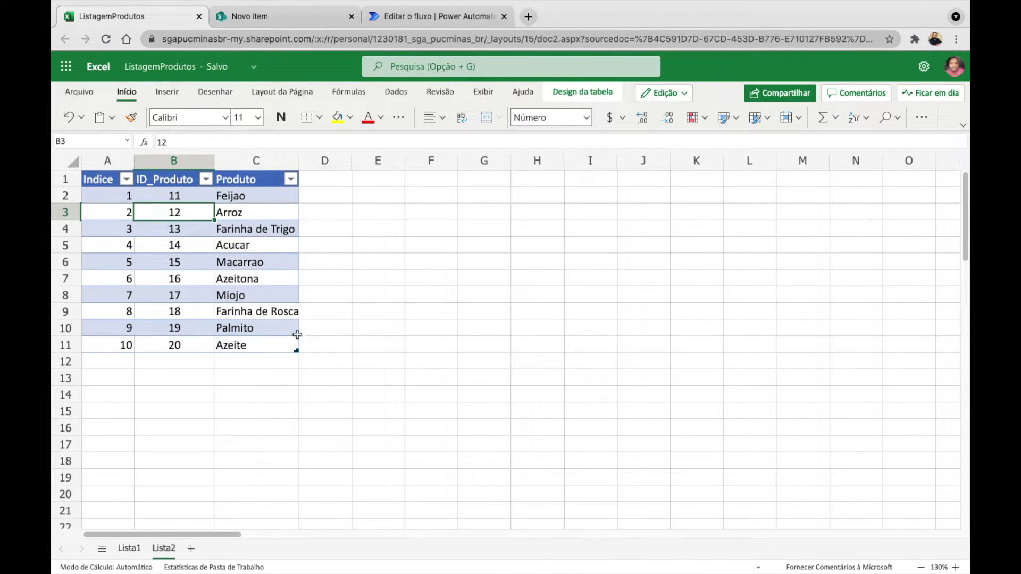
pyautogui.click(458, 20)
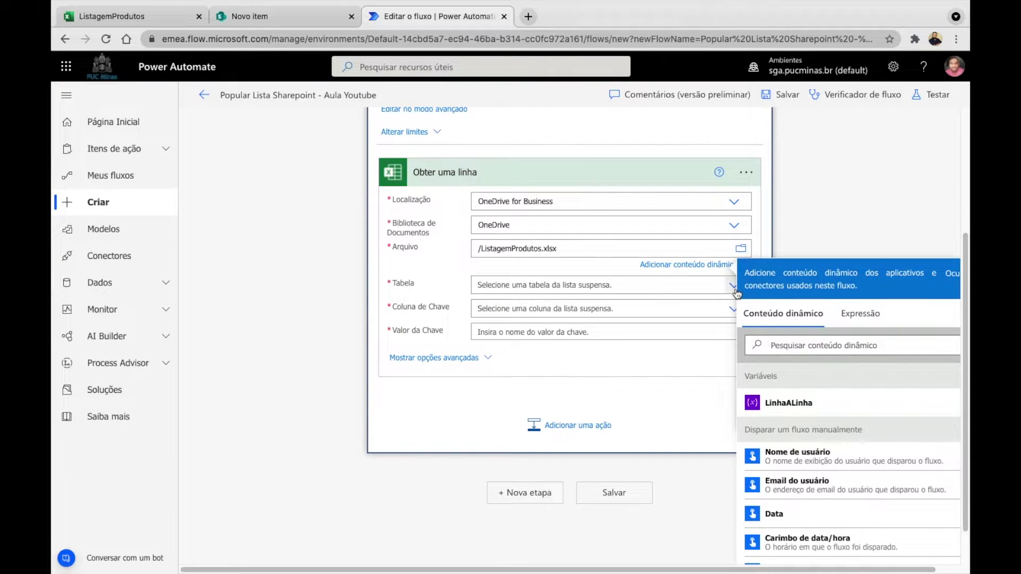
pyautogui.click(735, 292)
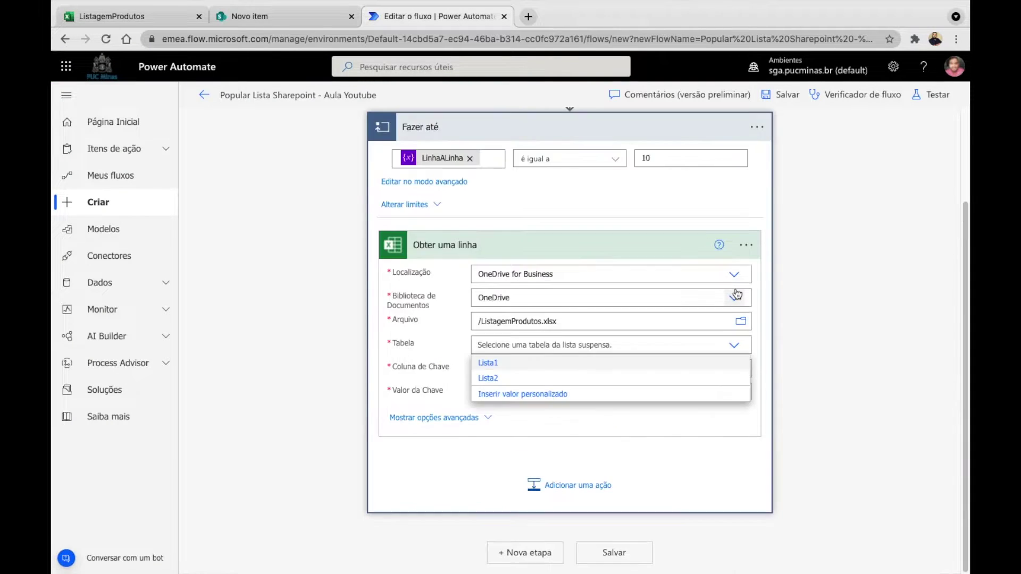
pyautogui.click(576, 378)
pyautogui.click(308, 21)
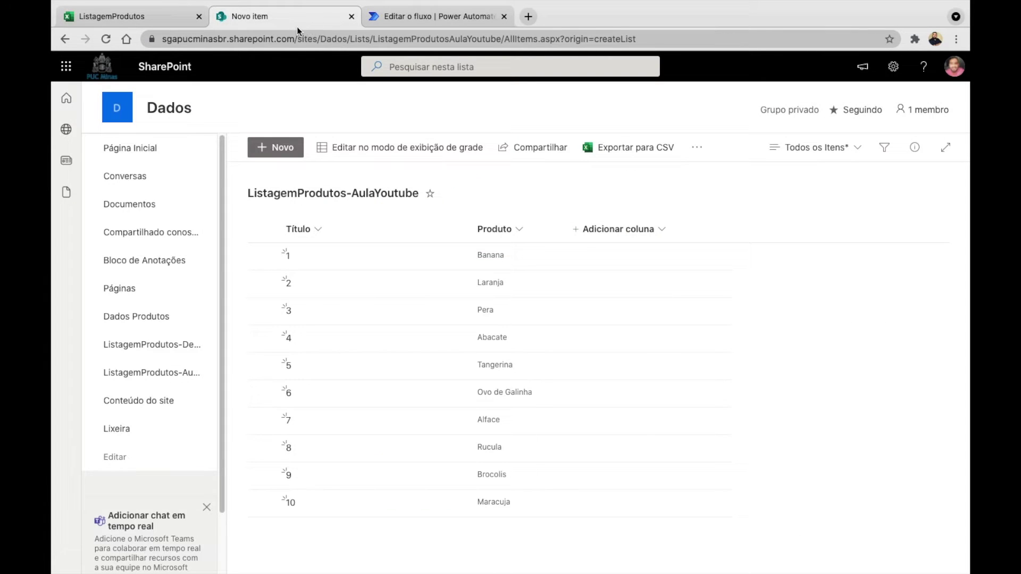
pyautogui.click(114, 17)
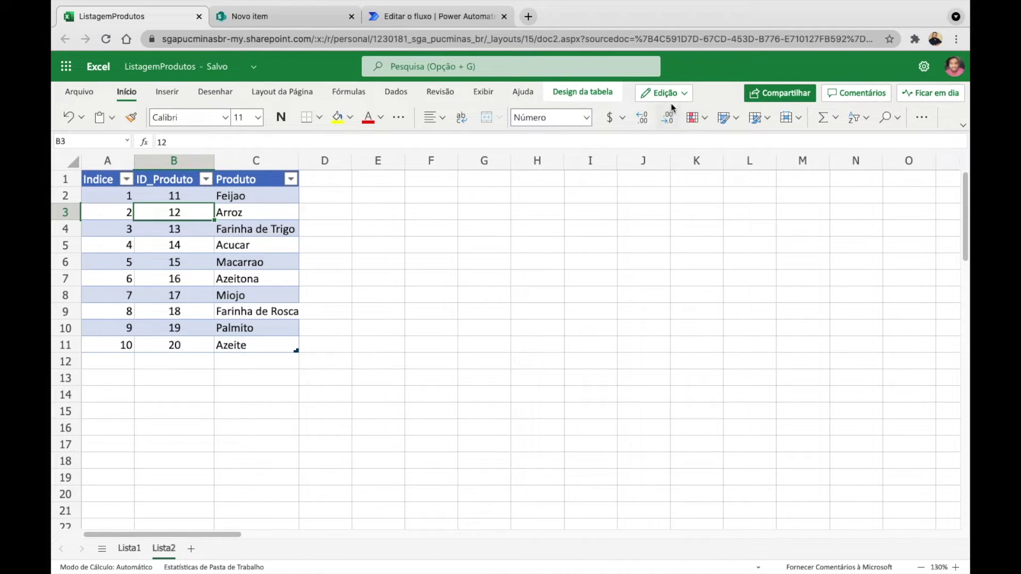
pyautogui.click(590, 91)
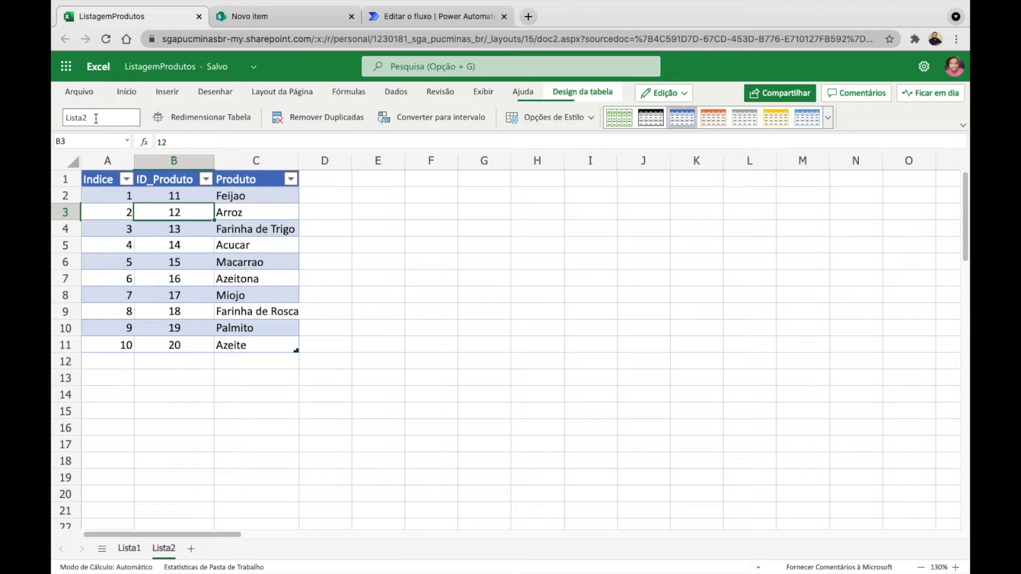
pyautogui.click(461, 21)
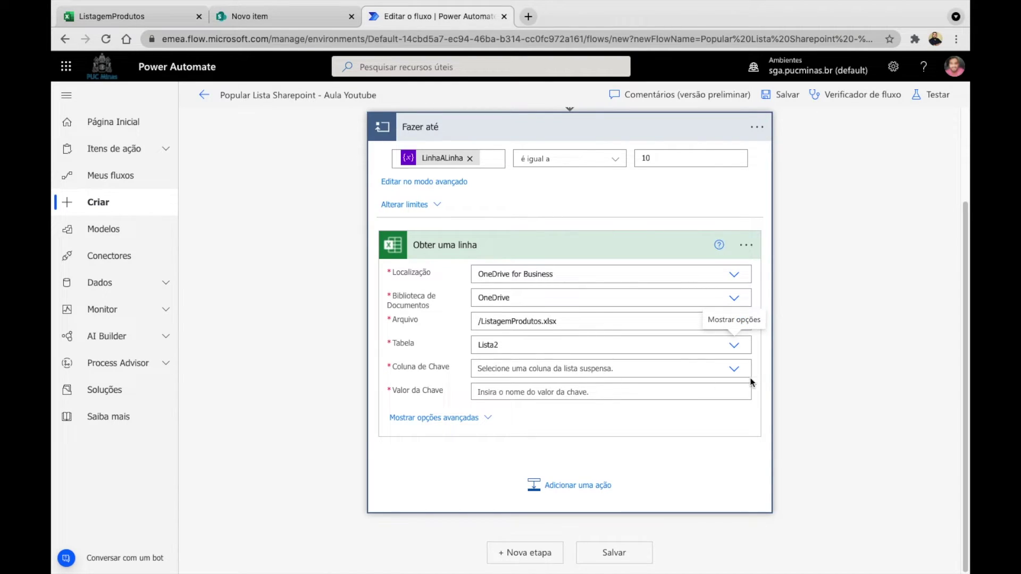
# Set the Coluna de Chave of Obter uma linha to Indice and its Valor da Chave to the LinhaALinha variable
pyautogui.click(734, 370)
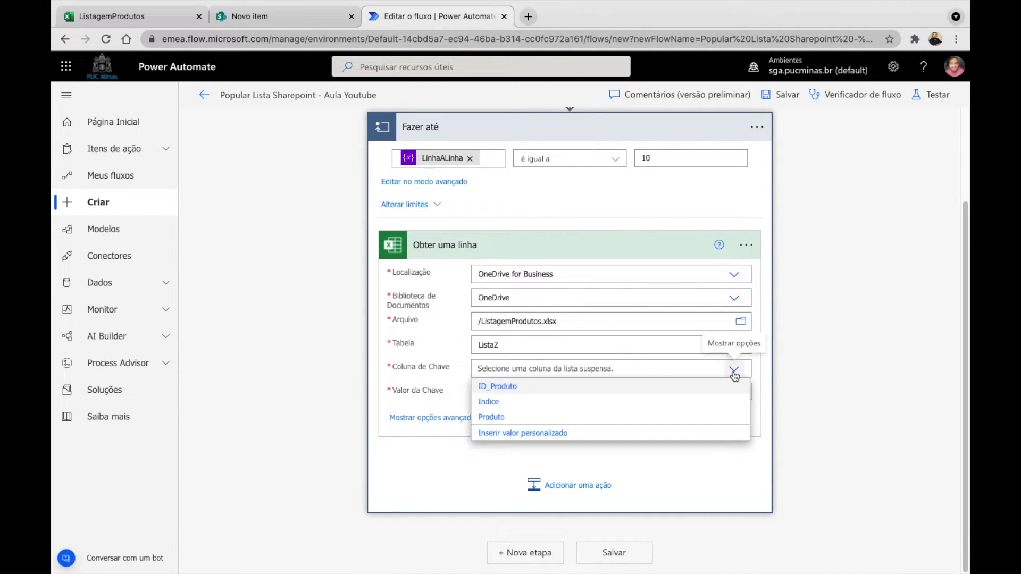
pyautogui.click(502, 405)
pyautogui.click(531, 392)
pyautogui.scroll(-2, 902, 371)
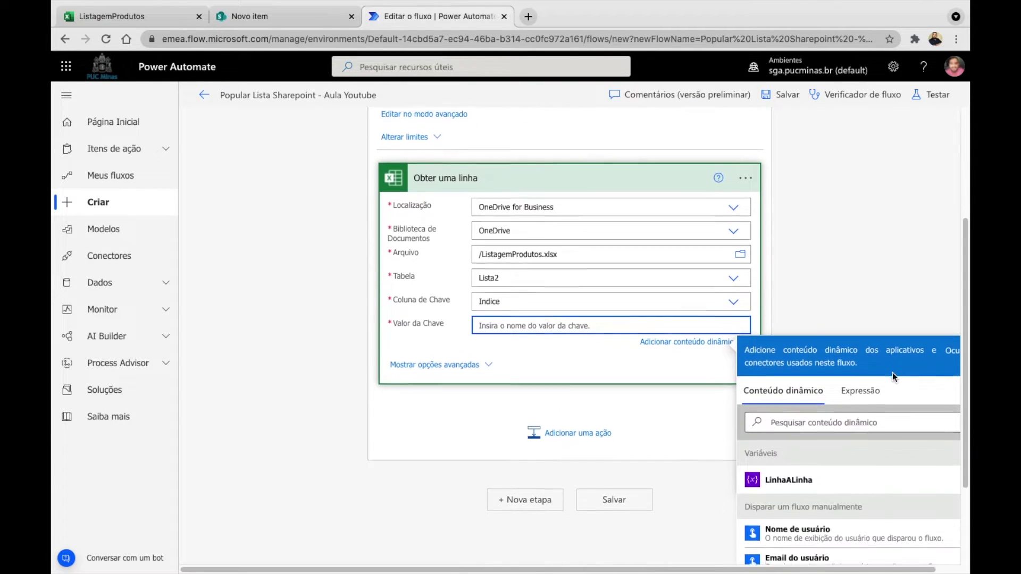
pyautogui.click(798, 479)
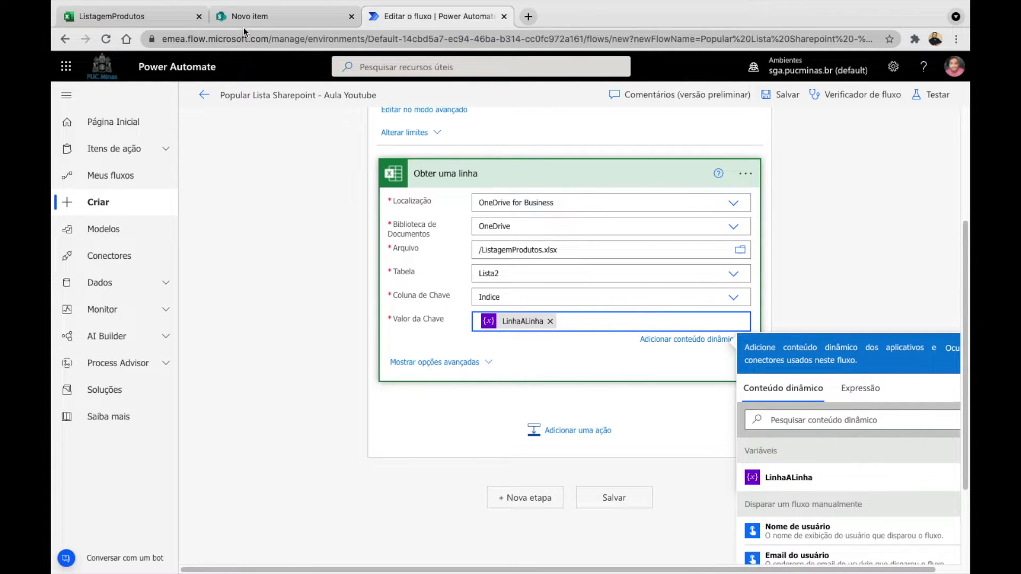
# Review the Indice formula in cell A2 of the Excel product table and return to the Power Automate flow
pyautogui.click(114, 16)
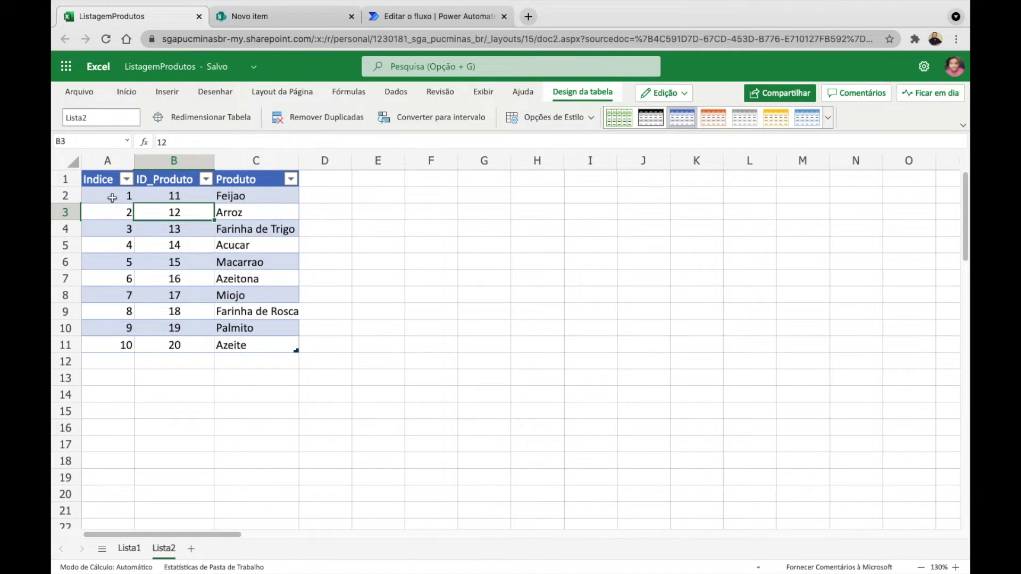
pyautogui.moveTo(112, 198)
pyautogui.mouseDown()
pyautogui.moveTo(234, 199)
pyautogui.moveTo(221, 332)
pyautogui.moveTo(187, 234)
pyautogui.moveTo(122, 189)
pyautogui.mouseUp()
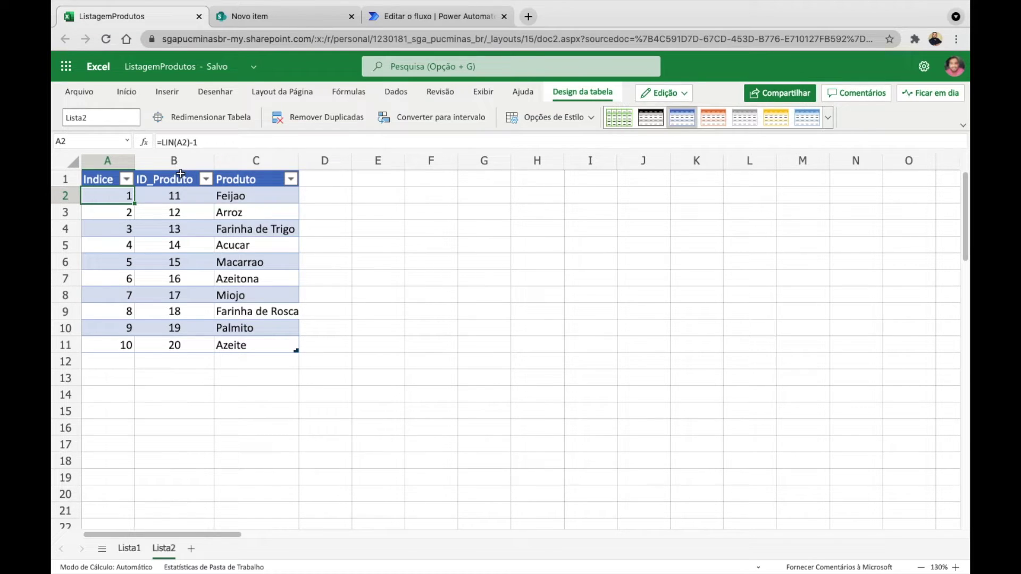
pyautogui.click(126, 91)
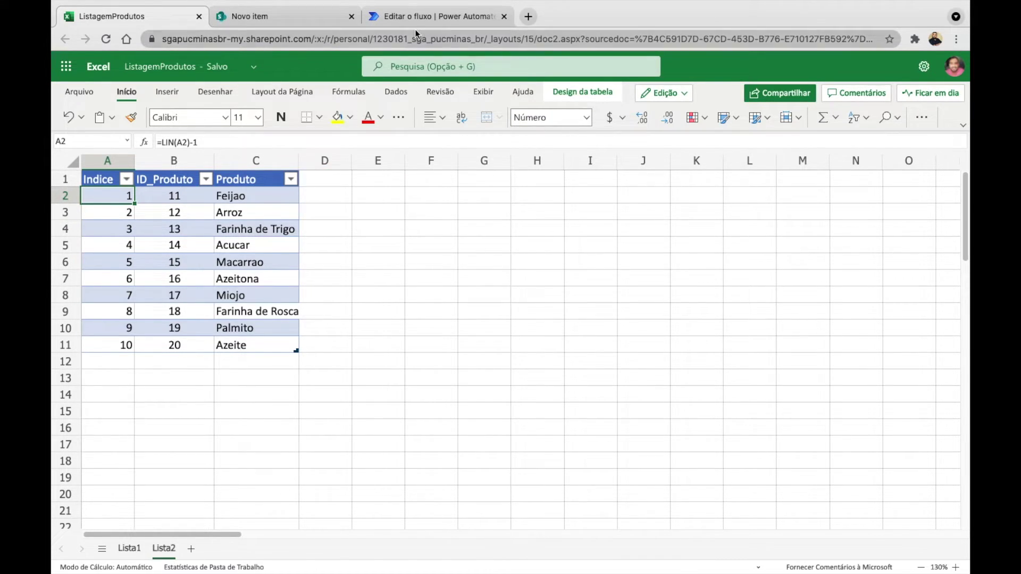
pyautogui.click(423, 17)
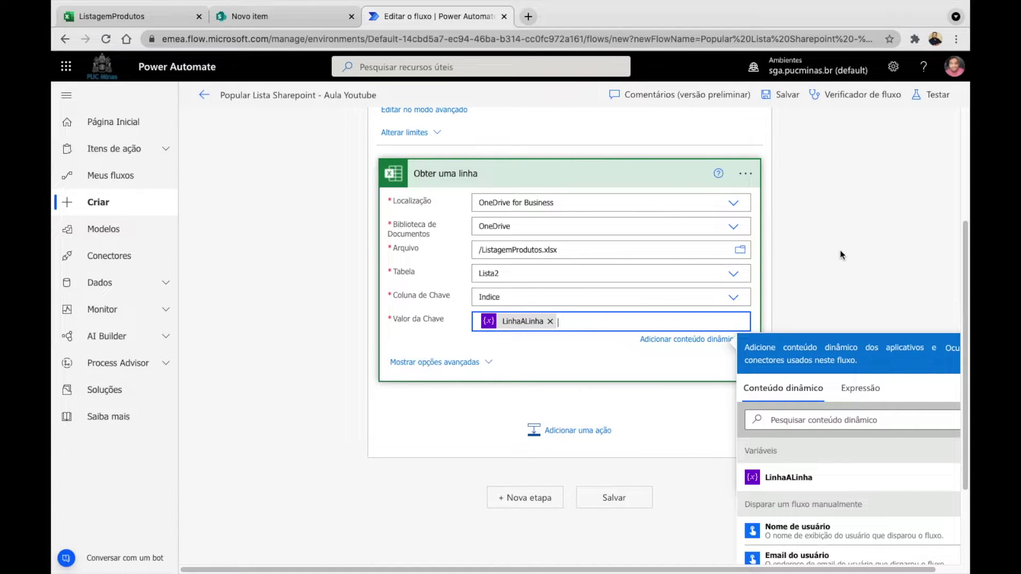
pyautogui.click(841, 254)
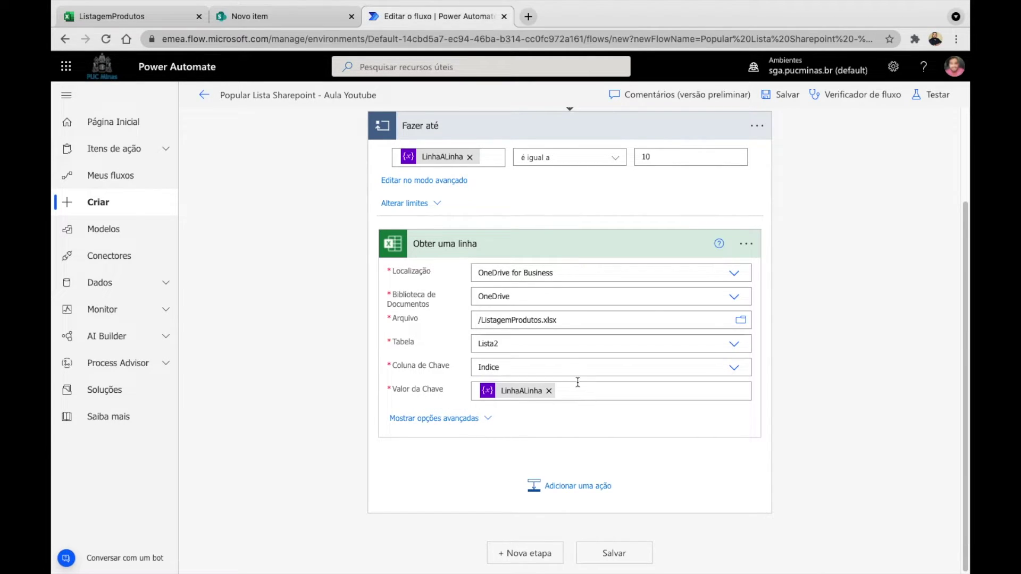
# Add the SharePoint action Criar item after Obter uma linha inside the Fazer até loop
pyautogui.click(586, 486)
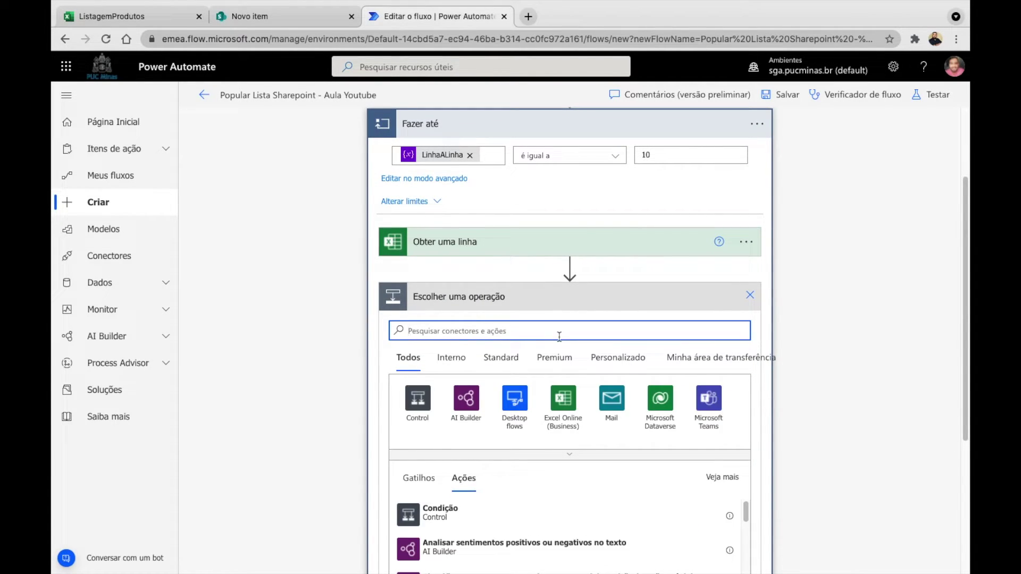
pyautogui.write('s')
pyautogui.click(418, 402)
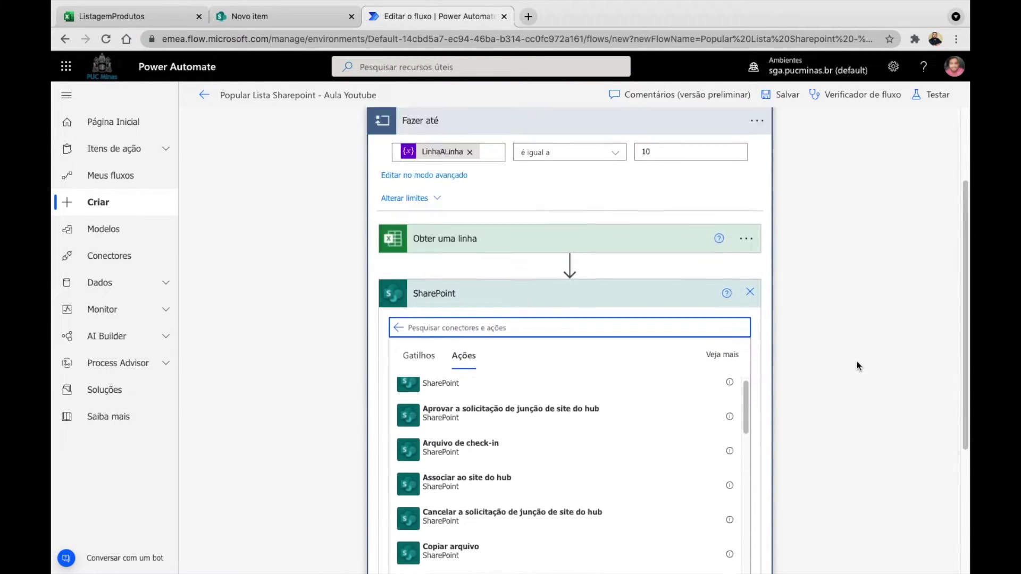
pyautogui.scroll(-5, 857, 362)
pyautogui.scroll(-2, 707, 342)
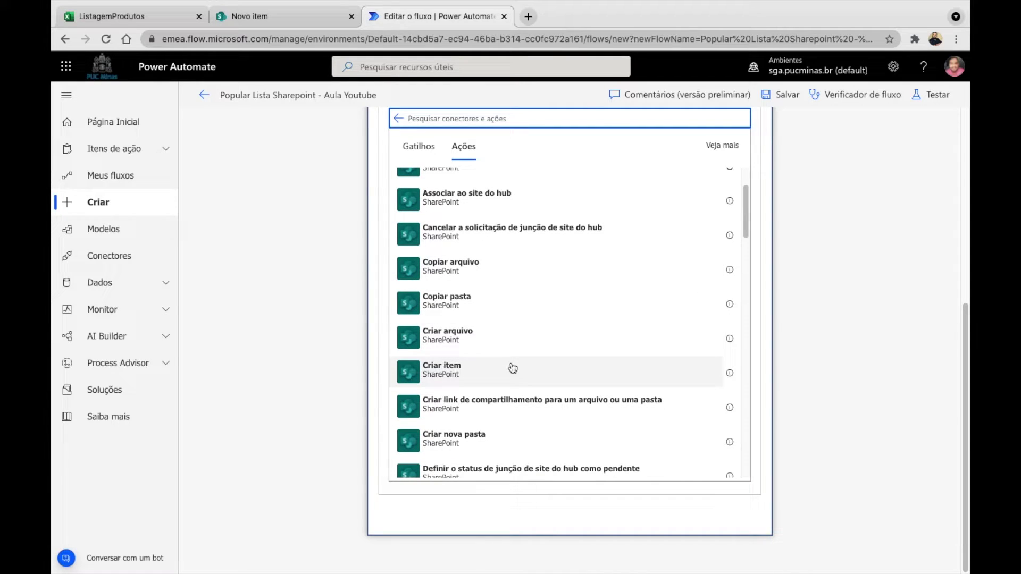
pyautogui.click(535, 382)
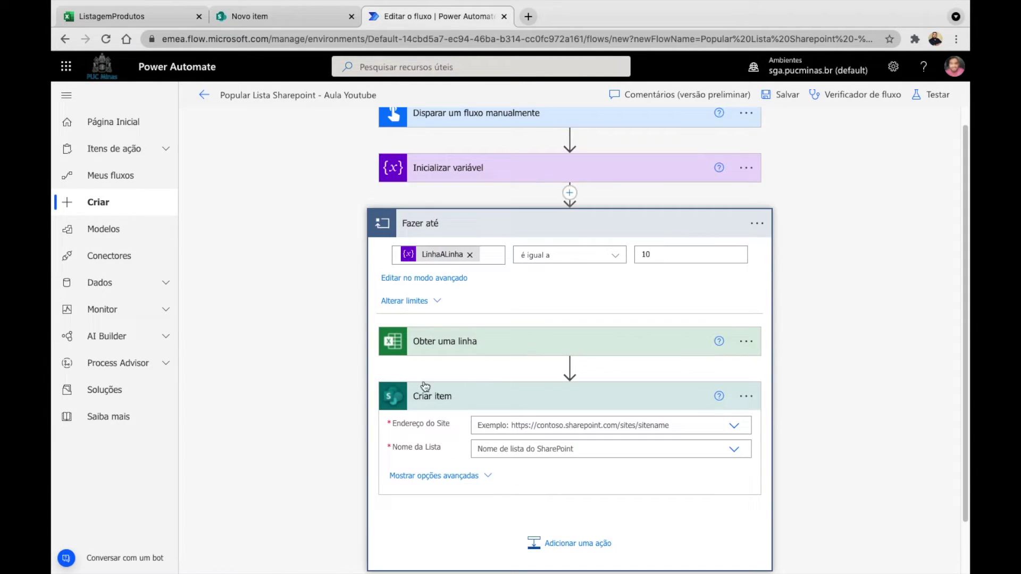
# Set the Criar item site address to Dados and its list name to ListagemProdutos-AulaYoutube
pyautogui.scroll(-1, 752, 372)
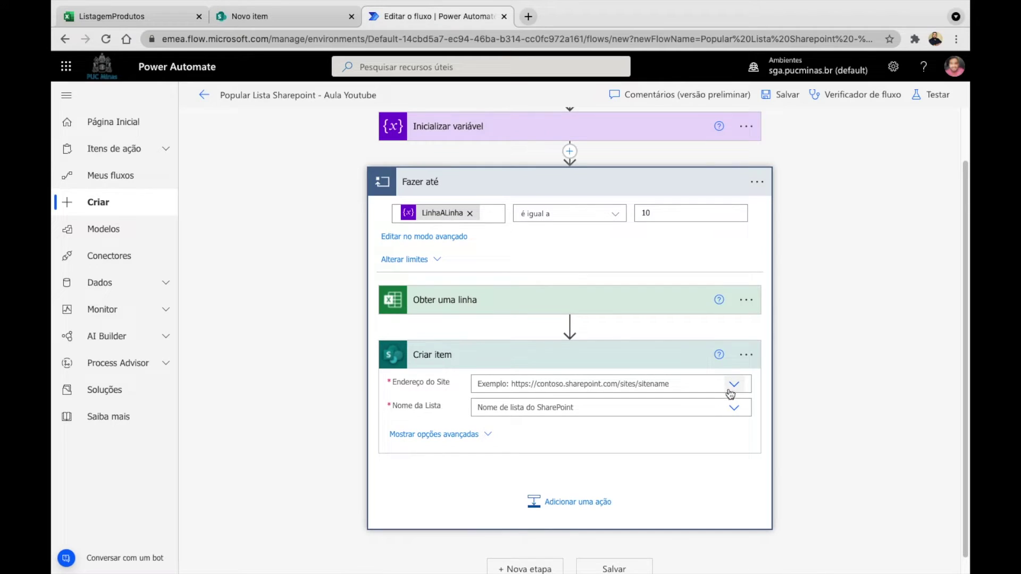
pyautogui.click(733, 387)
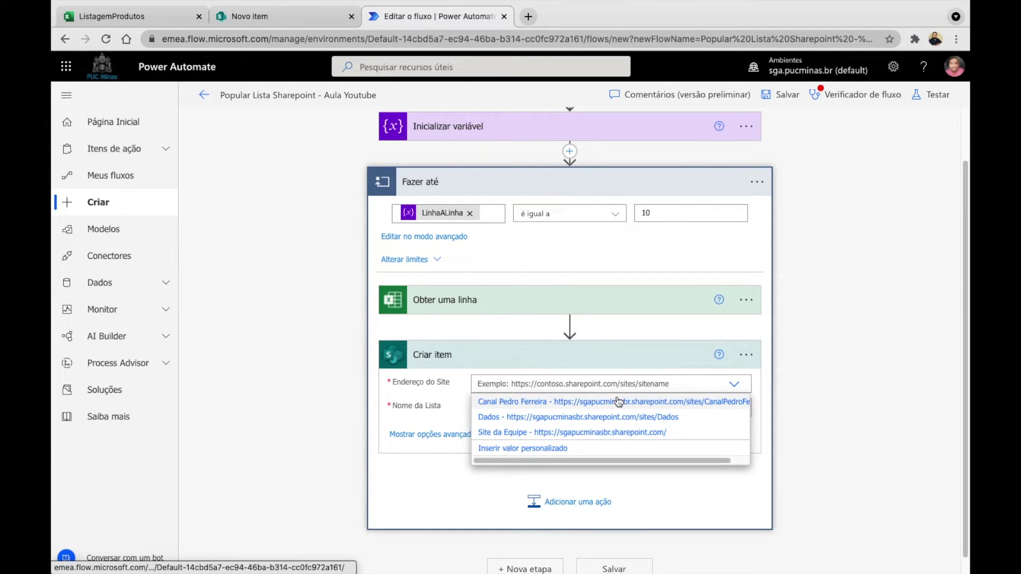
pyautogui.click(598, 421)
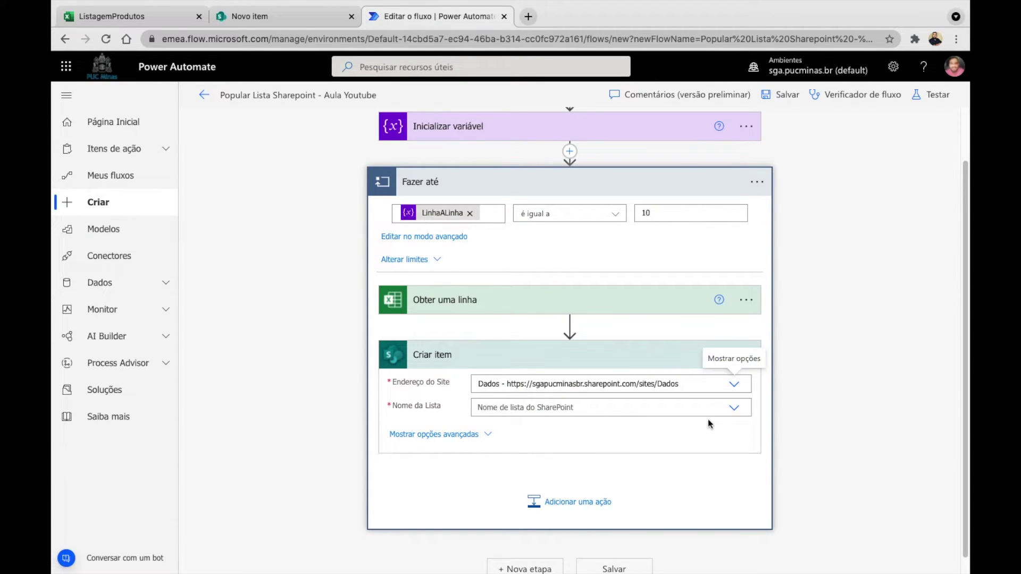
pyautogui.click(734, 410)
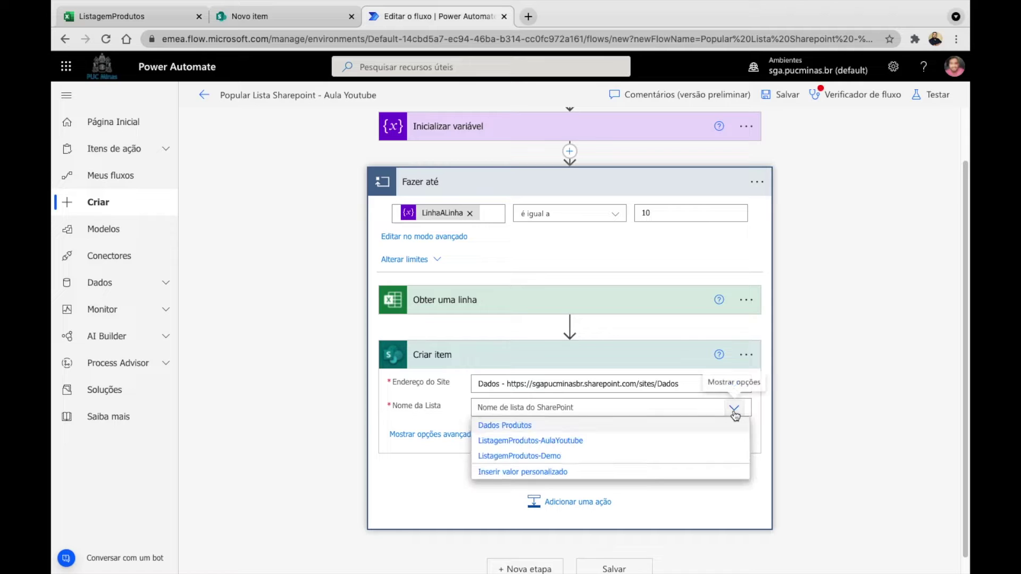
pyautogui.click(583, 442)
pyautogui.scroll(-1, 840, 314)
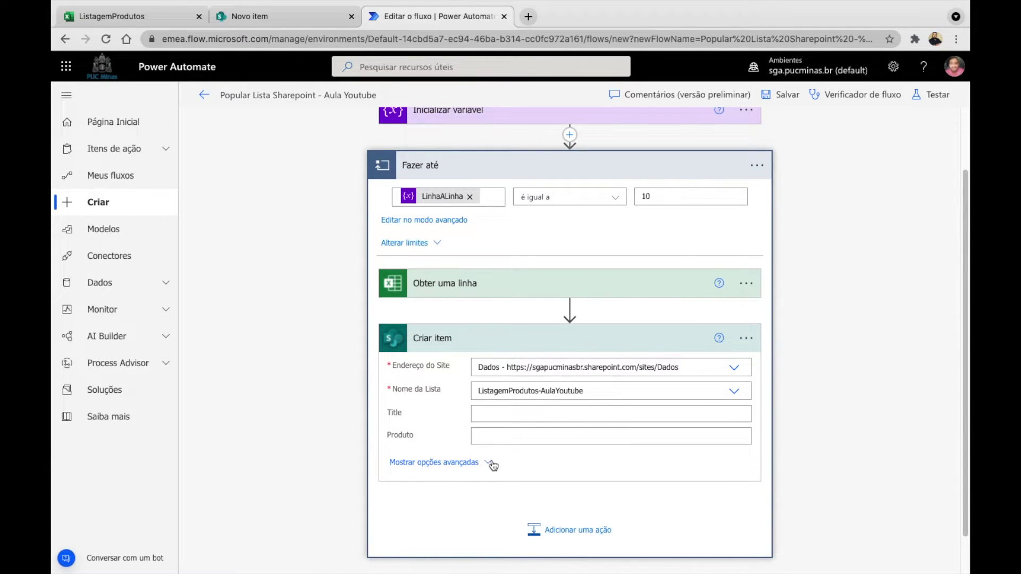
# Show the advanced options of Criar item and fill Title with the ID_Produto value from Obter uma linha
pyautogui.click(493, 465)
pyautogui.scroll(-1, 812, 356)
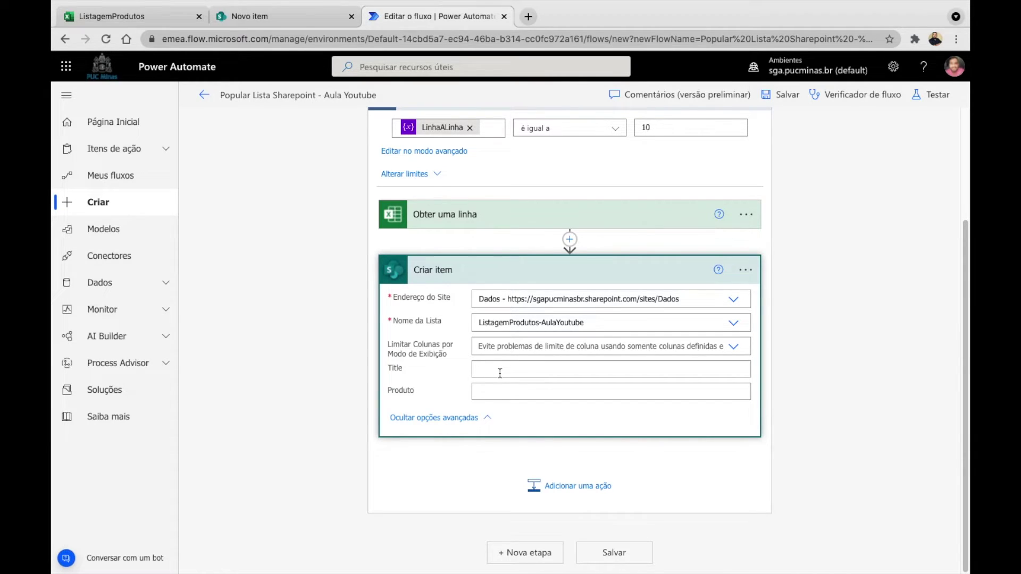
pyautogui.click(298, 17)
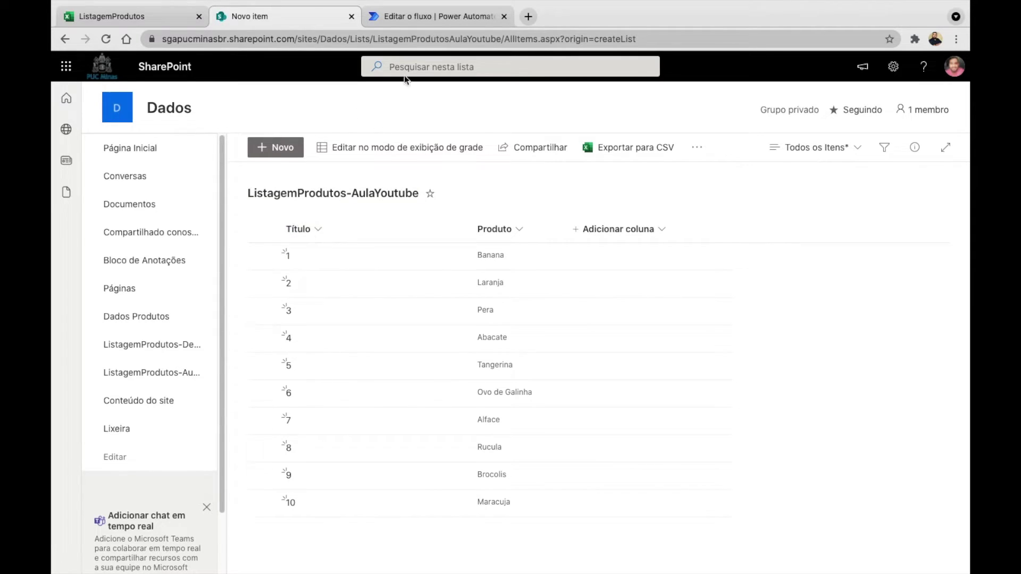
pyautogui.click(414, 23)
pyautogui.click(521, 369)
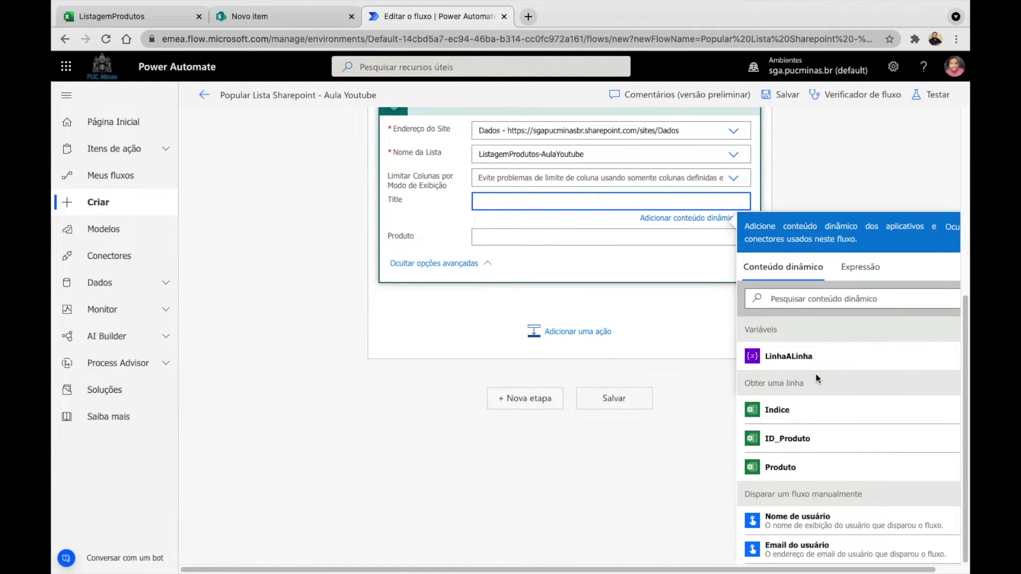
pyautogui.click(788, 438)
# Review the ID_Produto and Produto values in B2:C11 of the Excel table and return to the flow
pyautogui.click(122, 16)
pyautogui.moveTo(170, 196); pyautogui.dragTo(174, 345)
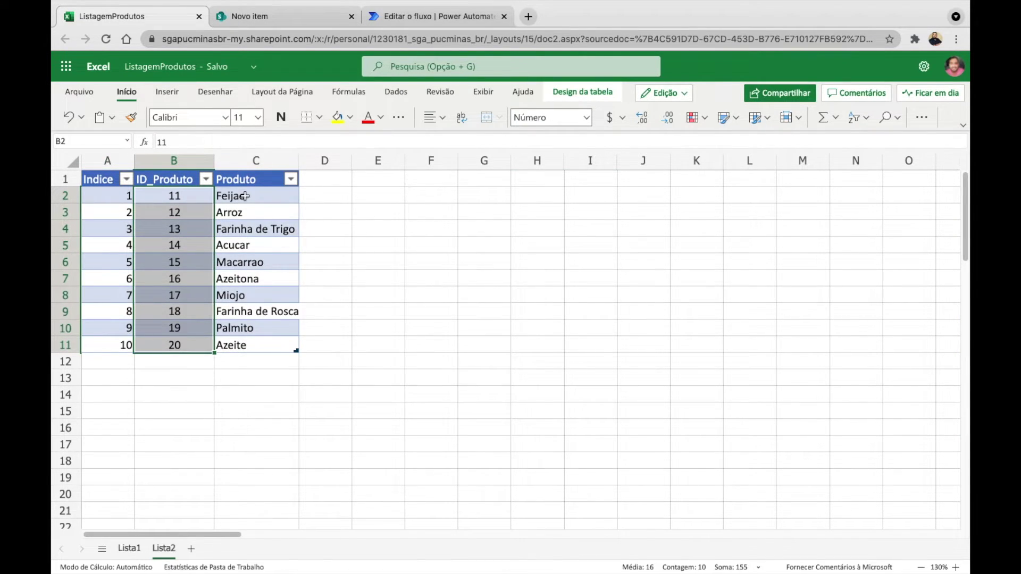
pyautogui.moveTo(234, 195); pyautogui.dragTo(238, 344)
pyautogui.click(402, 24)
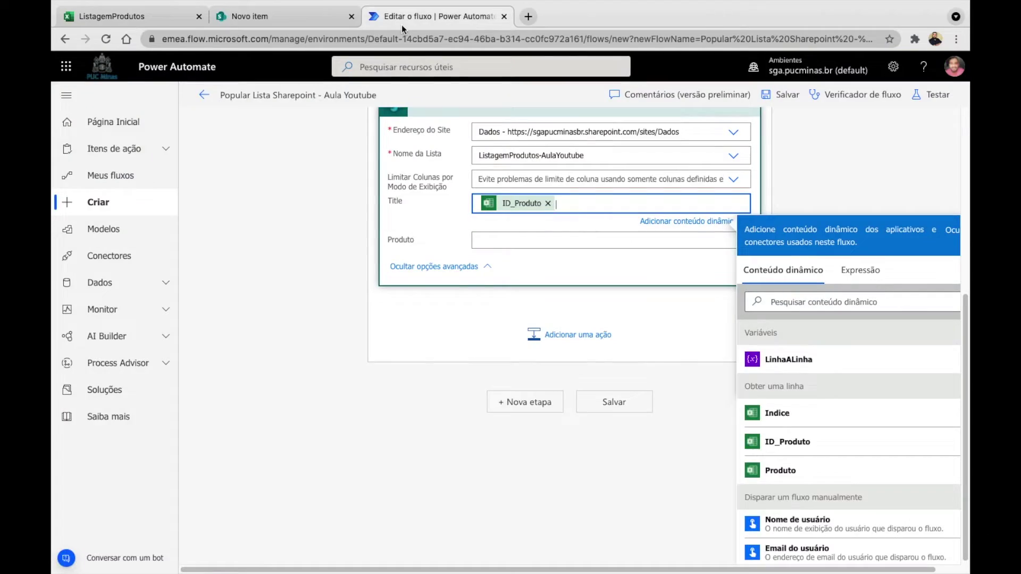
# Fill the Produto field of Criar item with the Produto value from Obter uma linha and save the flow
pyautogui.click(527, 240)
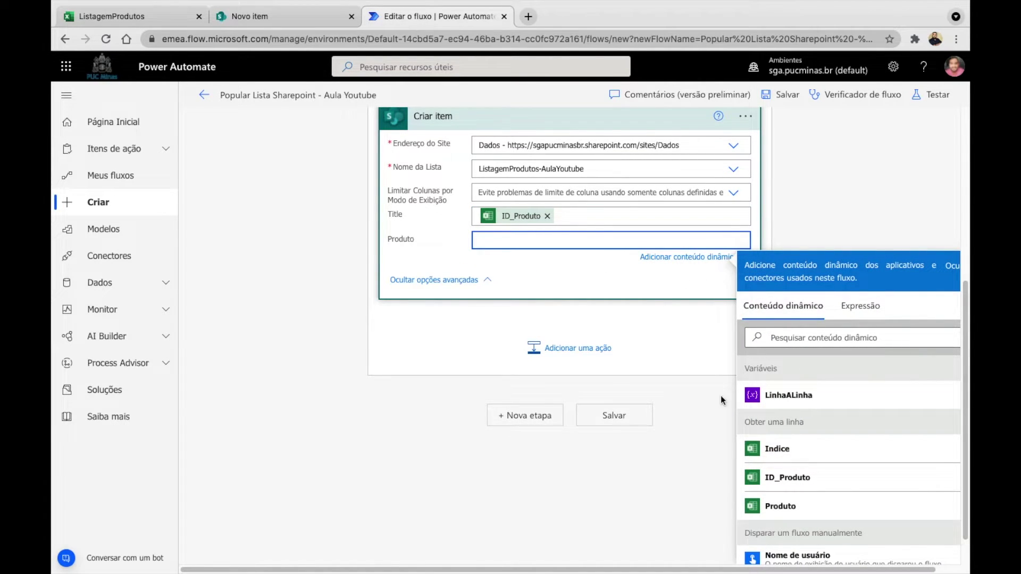
pyautogui.scroll(-1, 627, 280)
pyautogui.scroll(5, 624, 276)
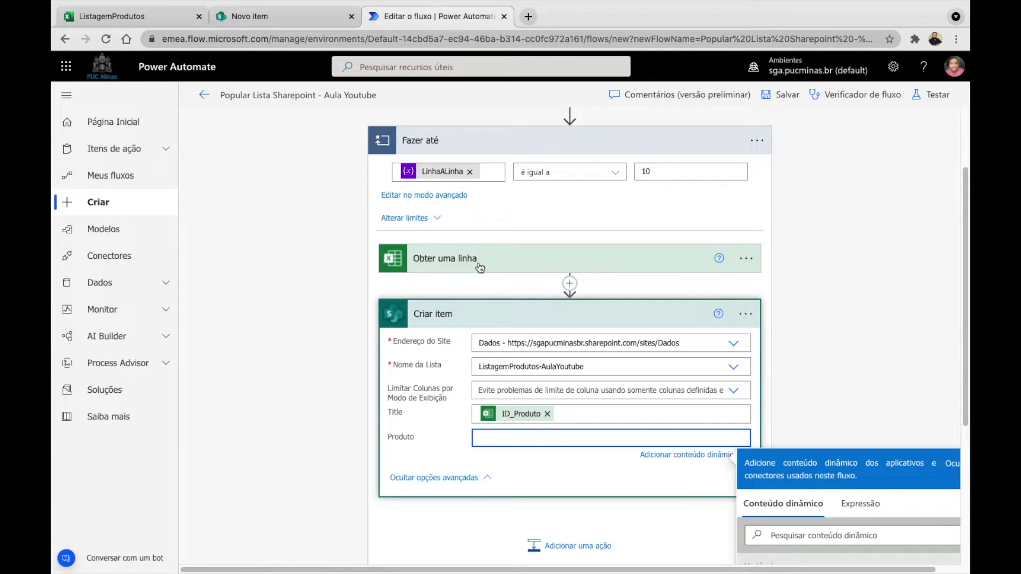
pyautogui.scroll(-4, 823, 324)
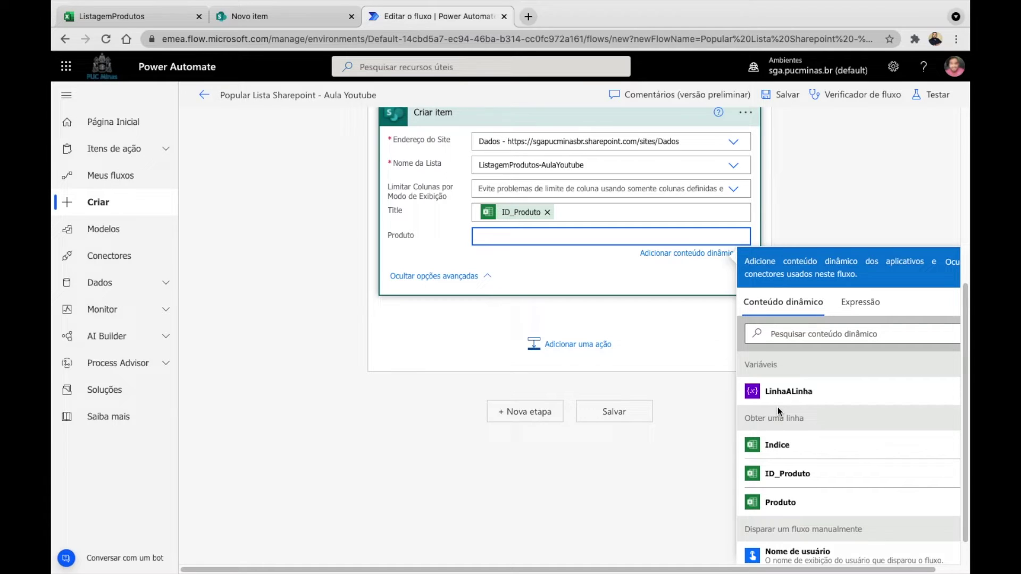
pyautogui.click(816, 504)
pyautogui.click(841, 203)
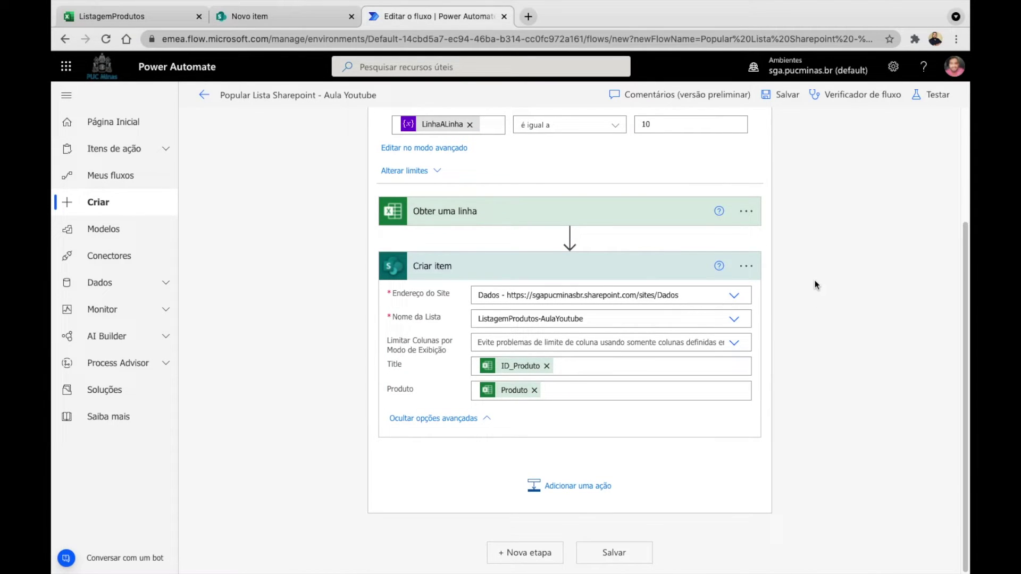
pyautogui.click(787, 96)
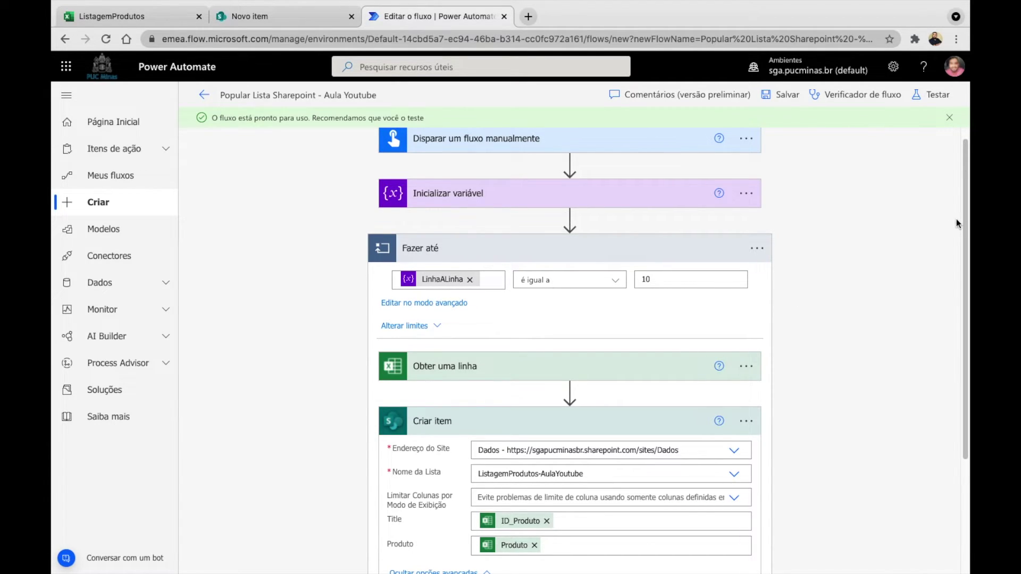
# Add an Incrementar variável action after Criar item inside the Fazer até loop
pyautogui.scroll(-2, 956, 271)
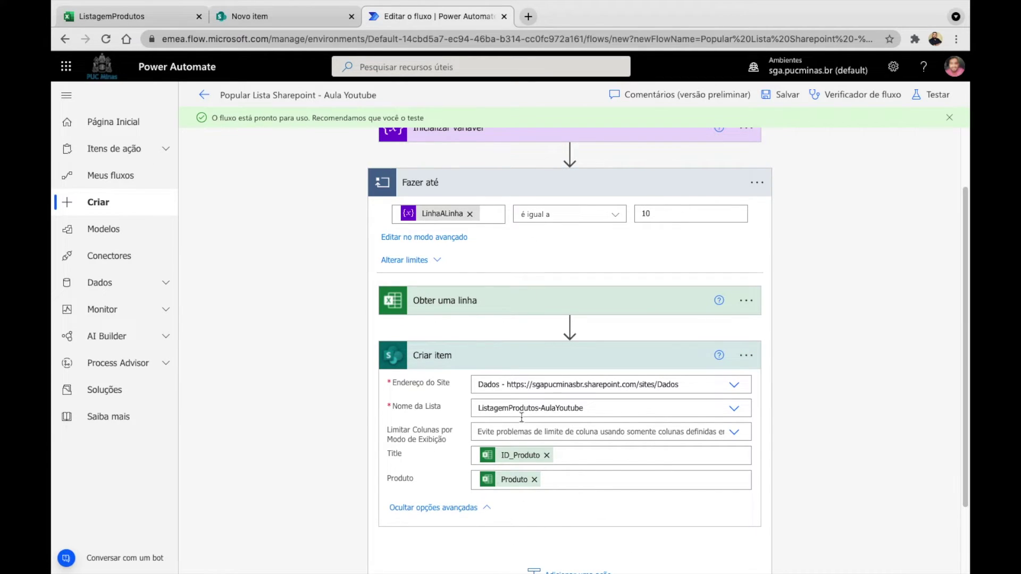
pyautogui.scroll(-2, 965, 374)
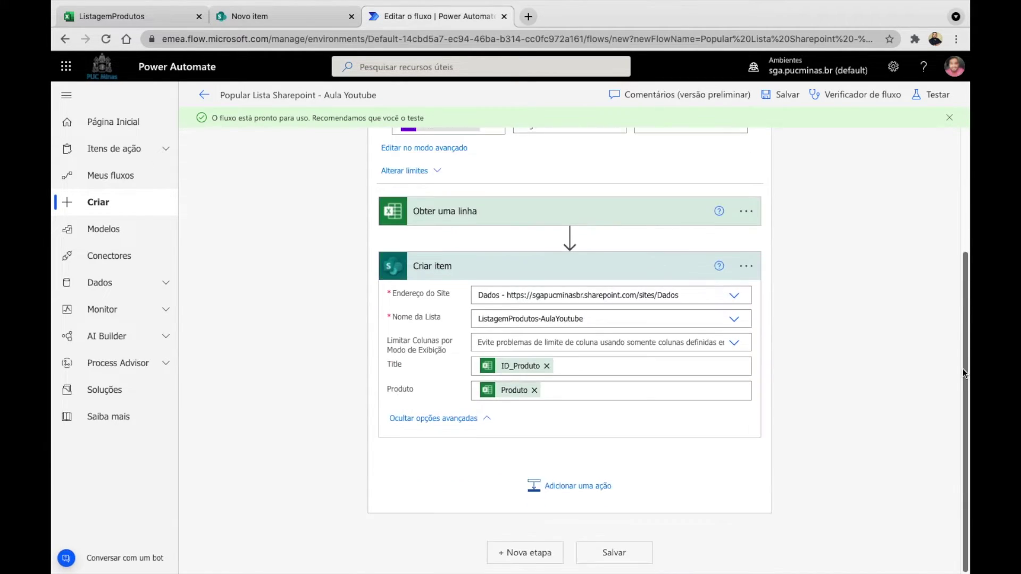
pyautogui.click(579, 496)
pyautogui.write('var')
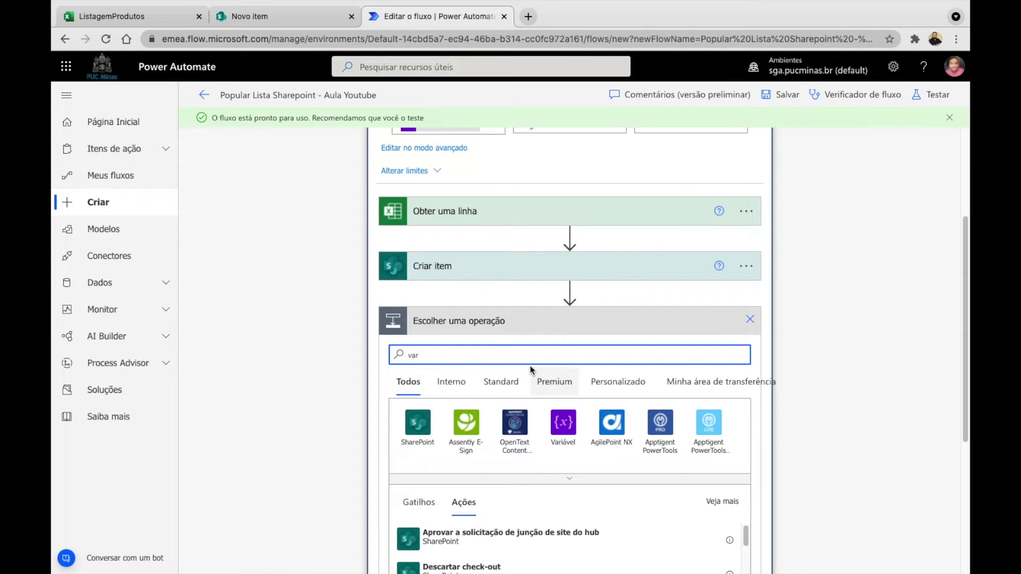
pyautogui.click(564, 423)
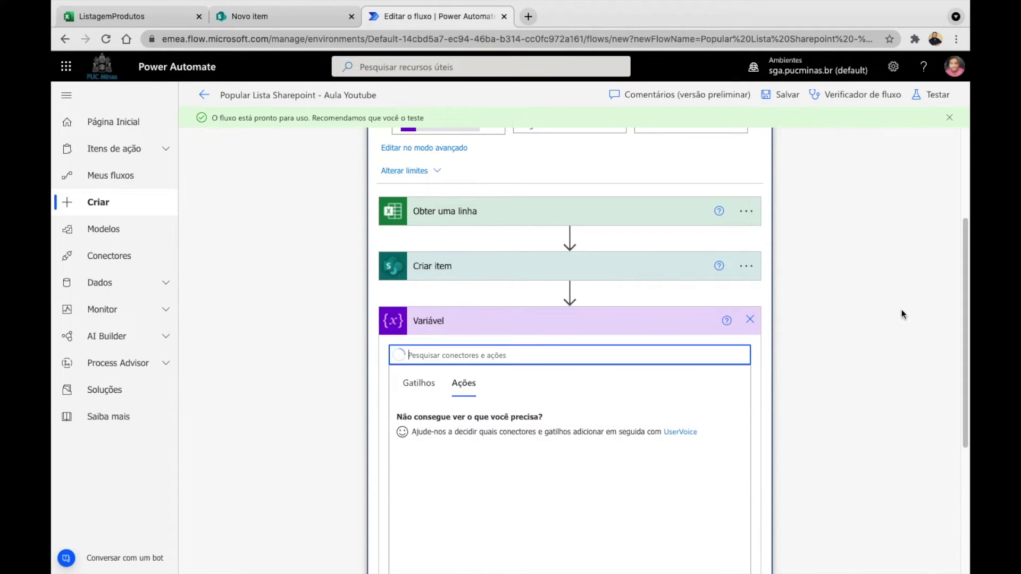
pyautogui.scroll(-2, 902, 309)
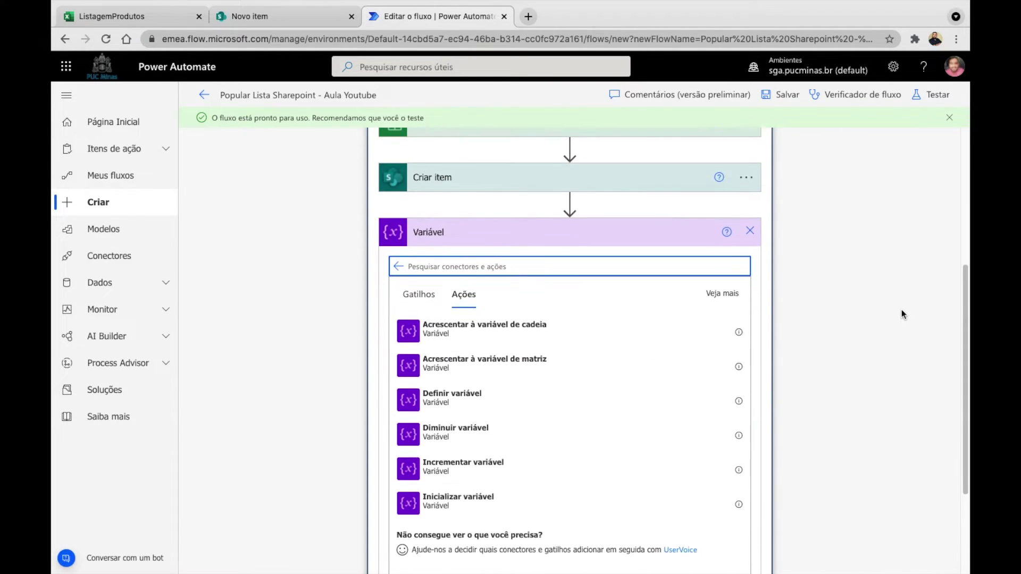
pyautogui.click(482, 473)
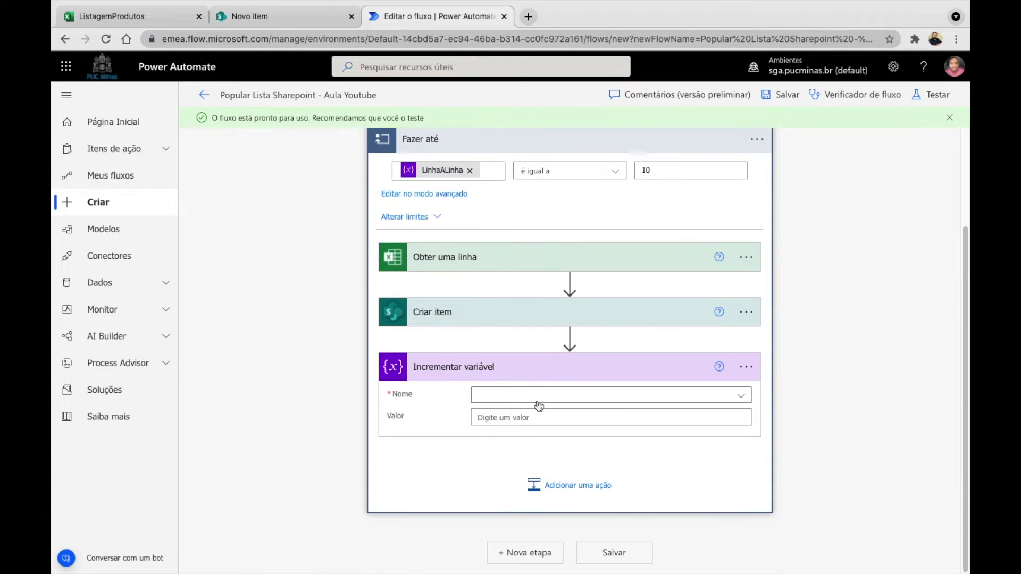
# Set Incrementar variável to increase LinhaALinha by 1 and save the flow
pyautogui.click(746, 403)
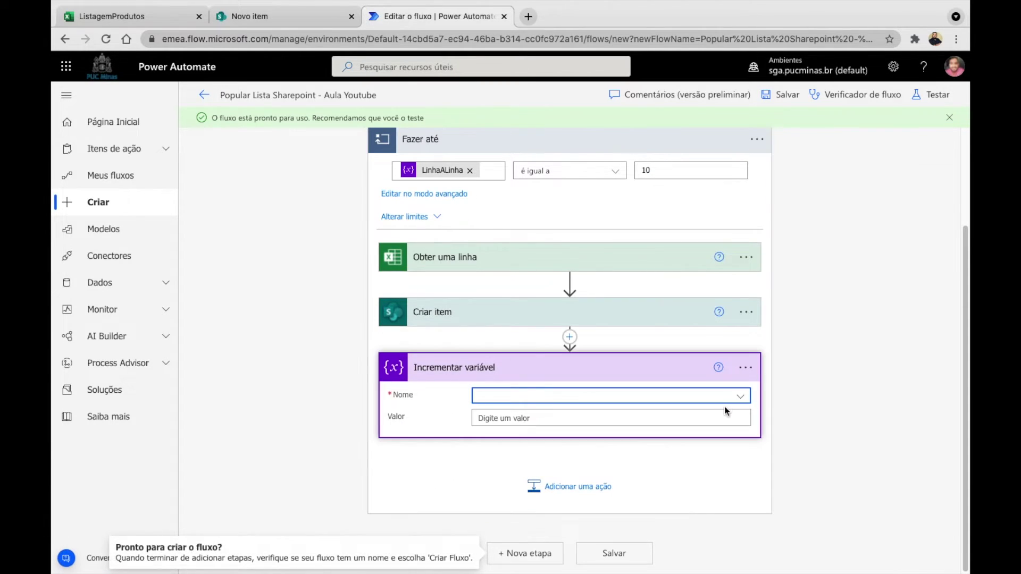
pyautogui.click(747, 397)
pyautogui.click(662, 434)
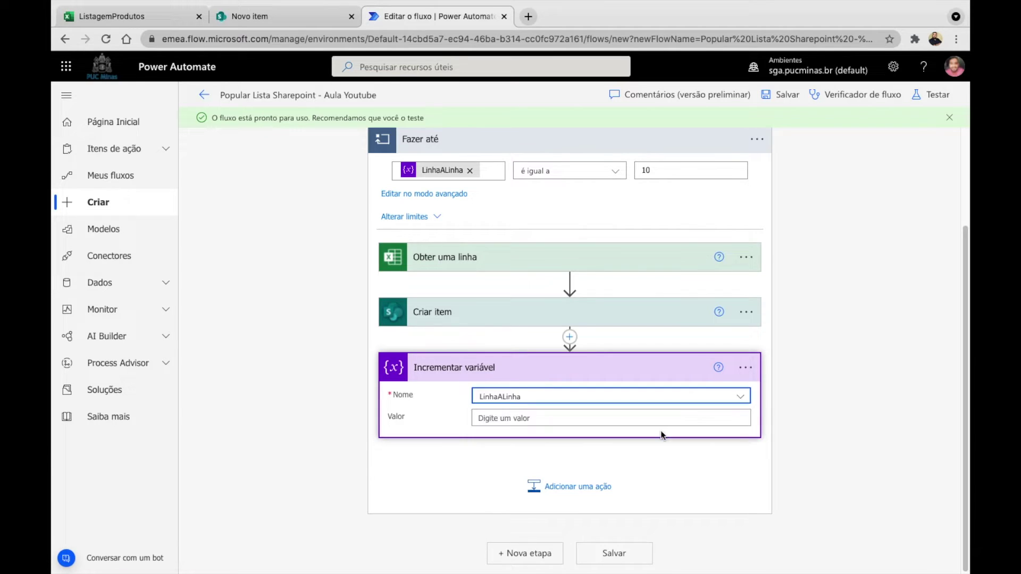
pyautogui.click(628, 419)
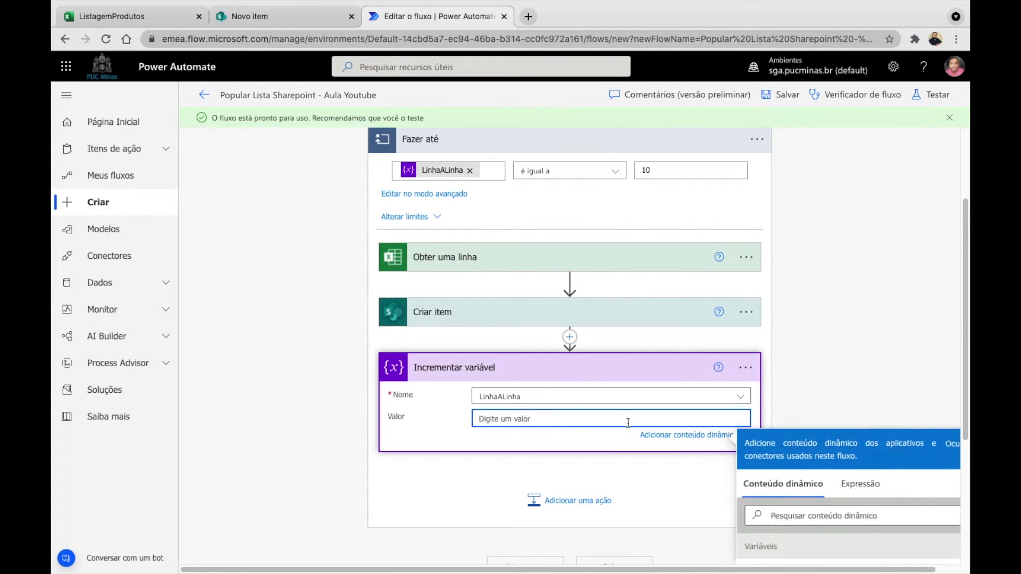
pyautogui.write('1')
pyautogui.click(784, 103)
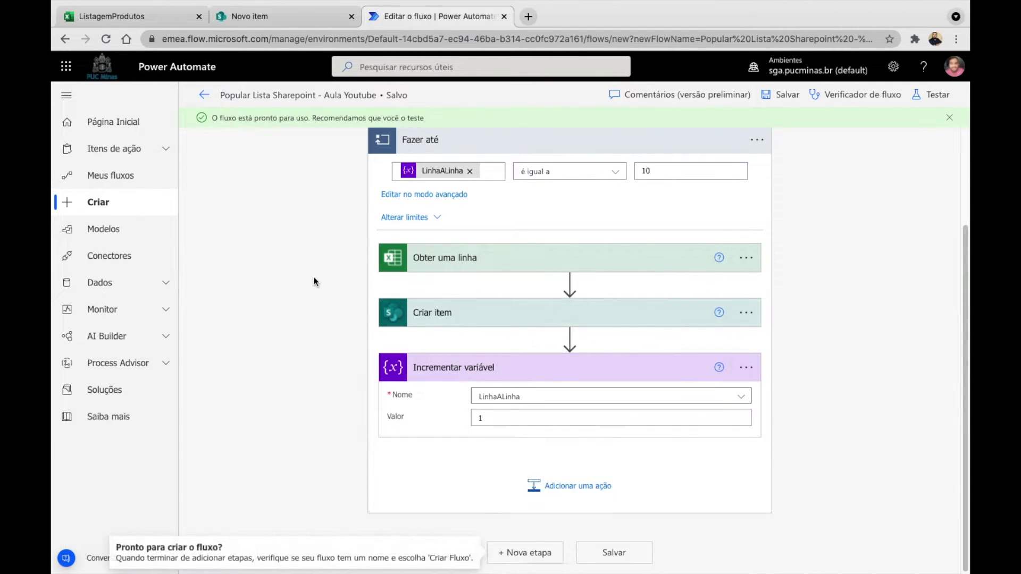
# Collapse the Fazer até loop, compare the Lista2 Excel table with the ListagemProdutos-AulaYoutube SharePoint list, and return to the flow
pyautogui.click(501, 155)
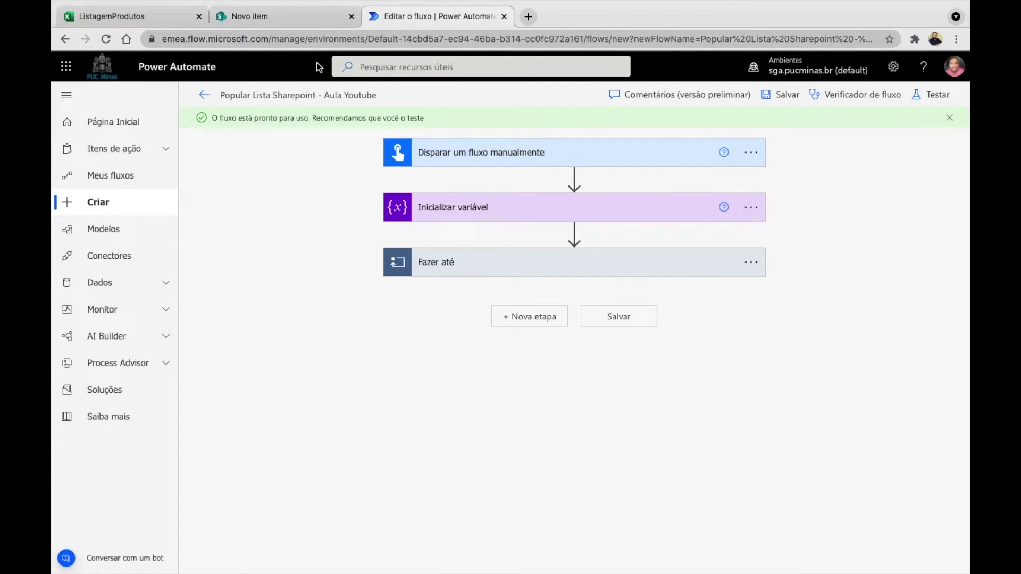
pyautogui.click(120, 17)
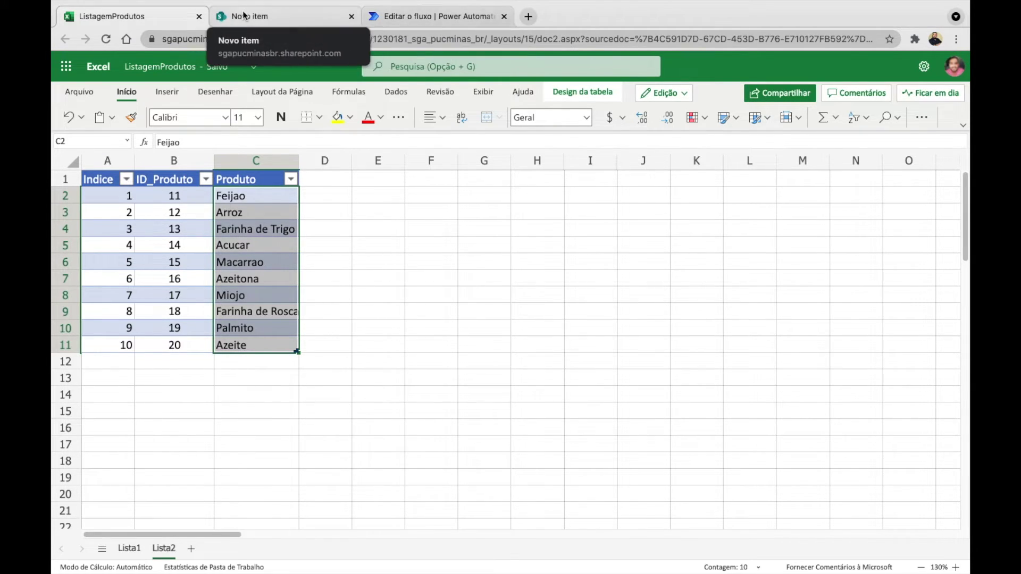
pyautogui.click(267, 21)
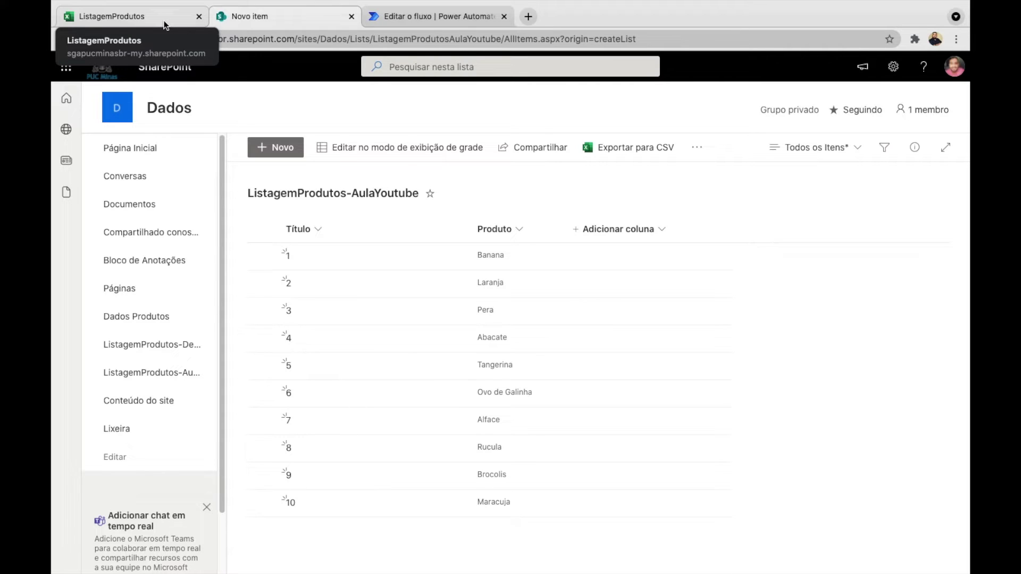
pyautogui.click(133, 16)
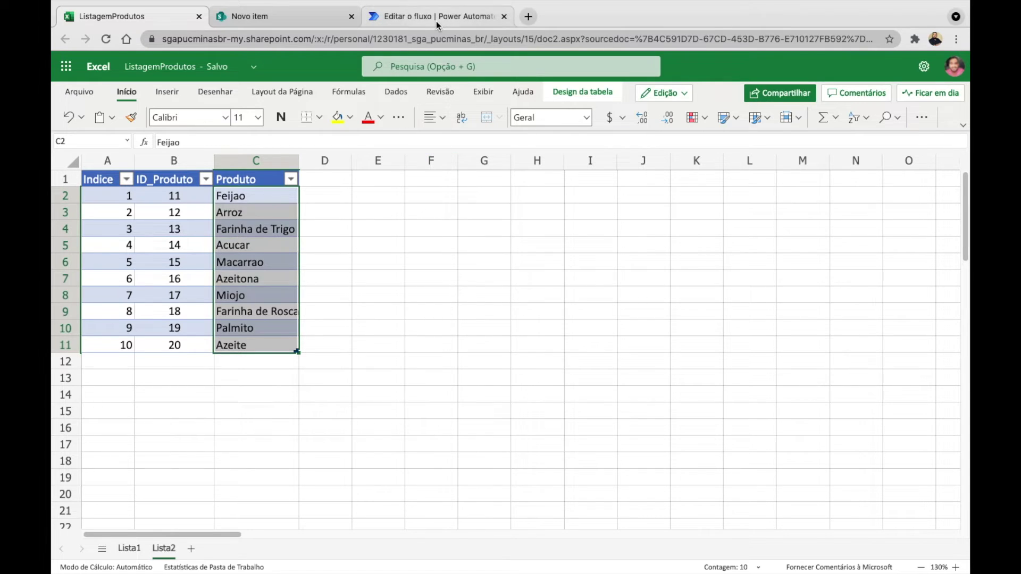
pyautogui.click(410, 16)
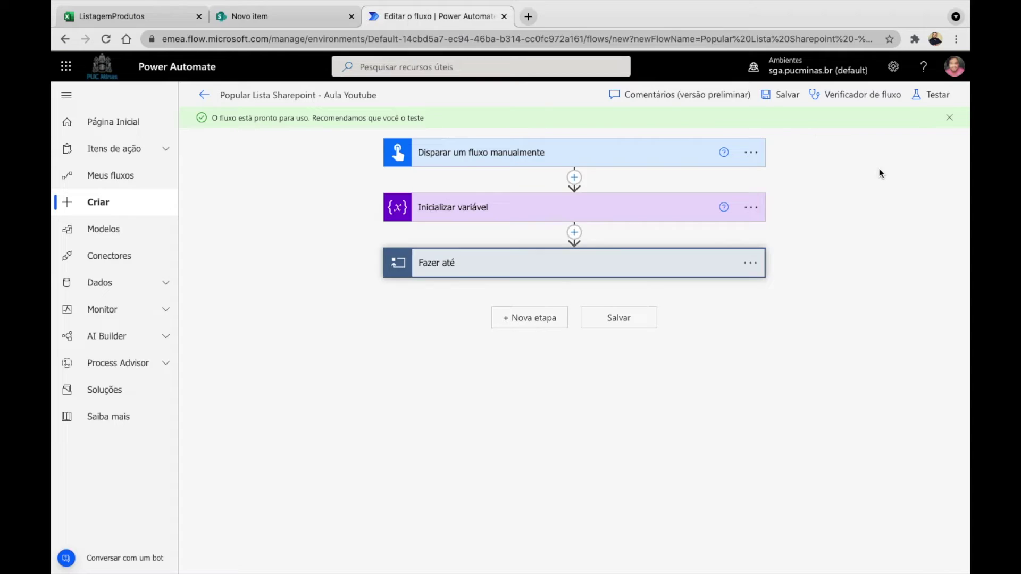
# Test the flow manually with its Excel Online (Business) and SharePoint connections and go to the run view
pyautogui.click(931, 95)
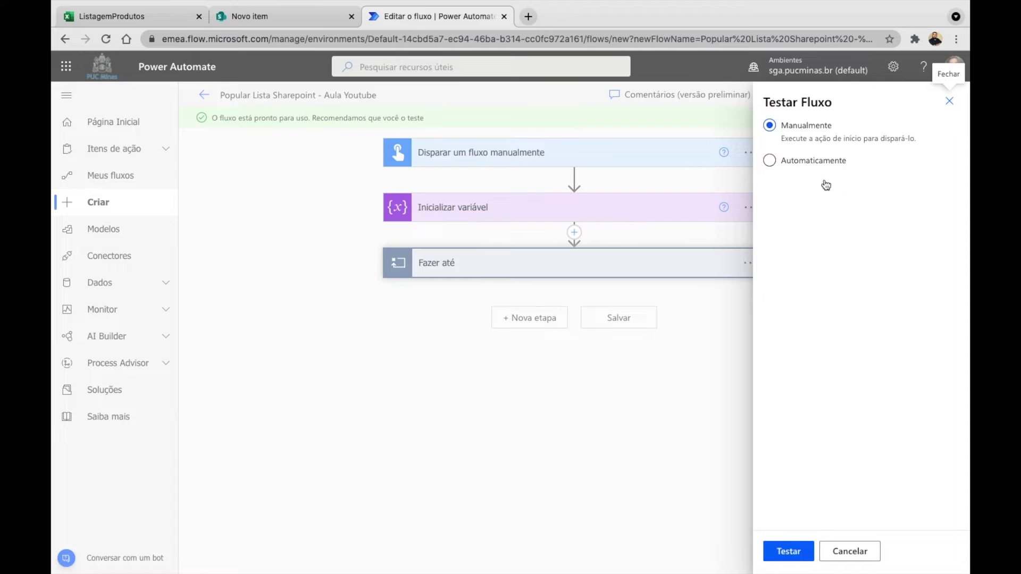
pyautogui.click(781, 559)
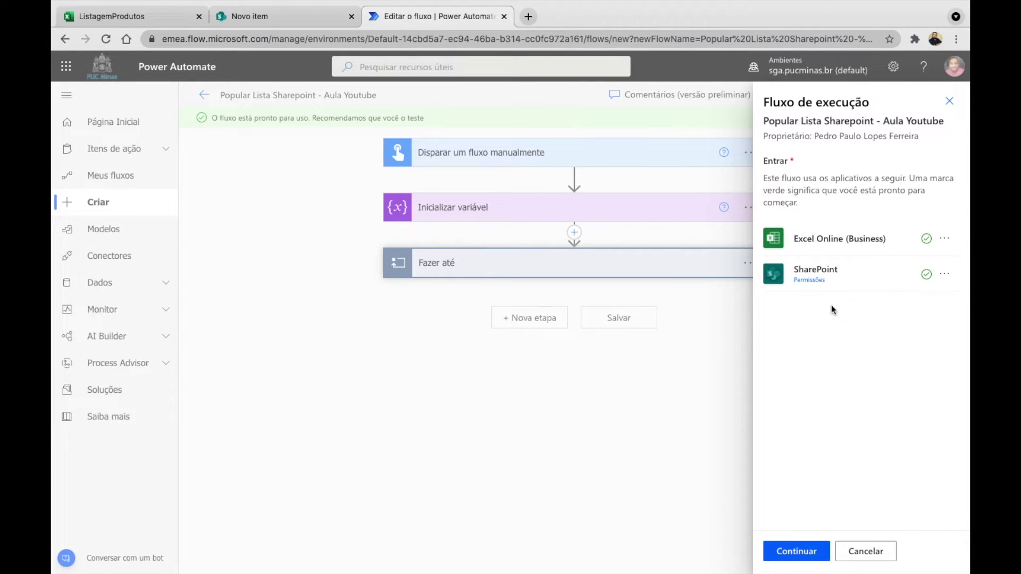
pyautogui.click(796, 551)
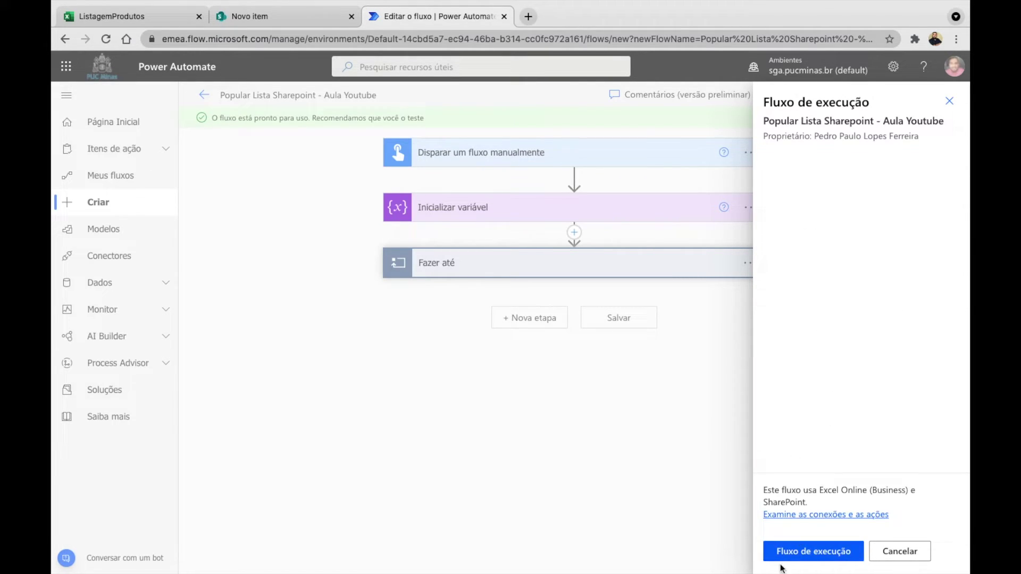
pyautogui.click(807, 552)
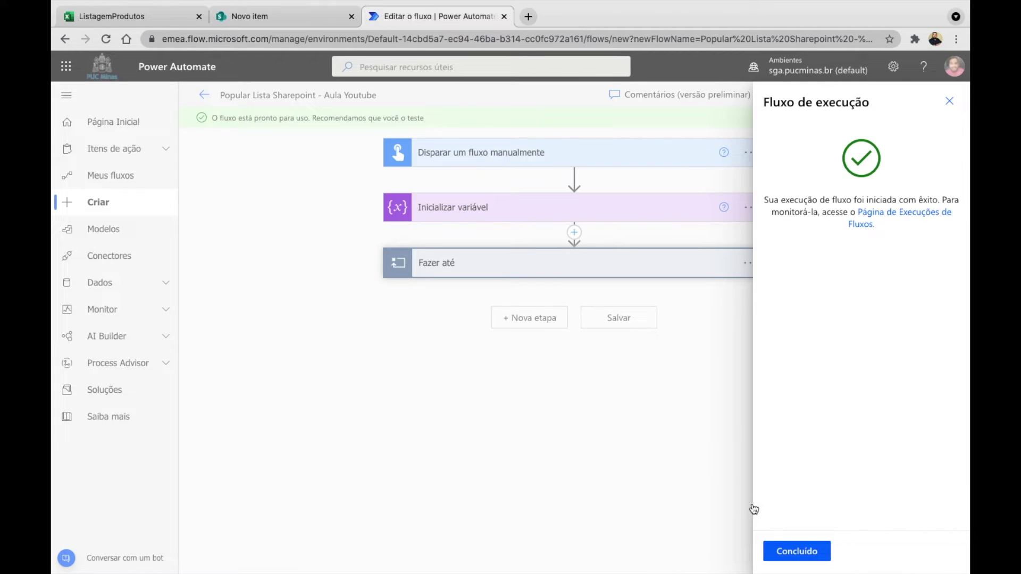
pyautogui.click(785, 553)
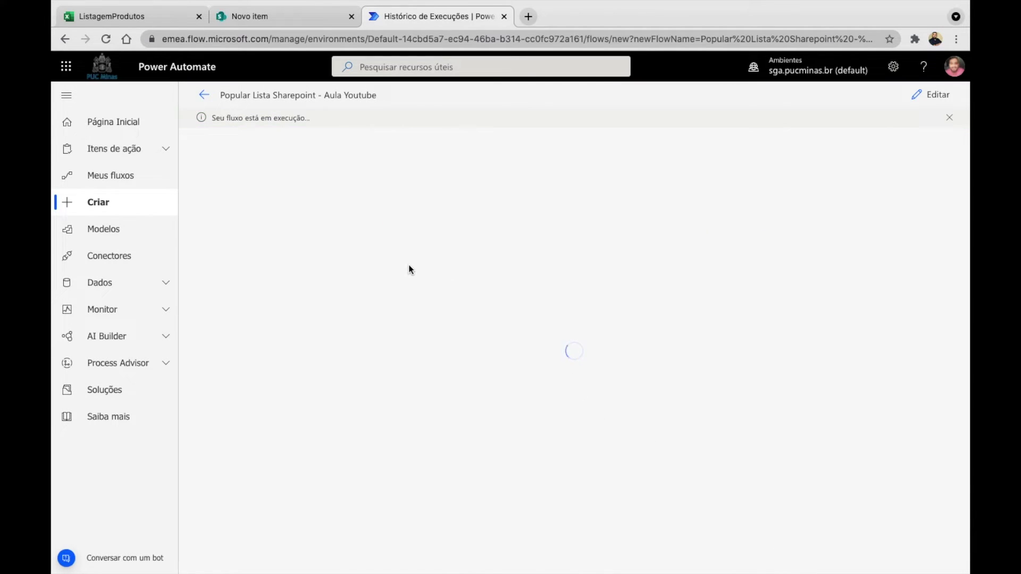
# Check the run's progress, then reload the ListagemProdutos-AulaYoutube SharePoint list and review its items
pyautogui.click(290, 24)
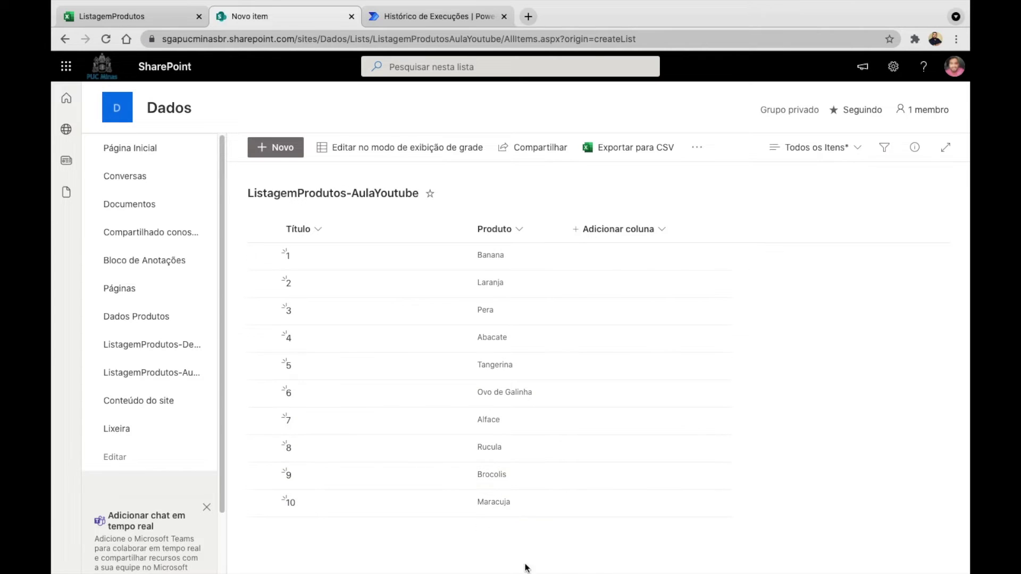
pyautogui.click(441, 24)
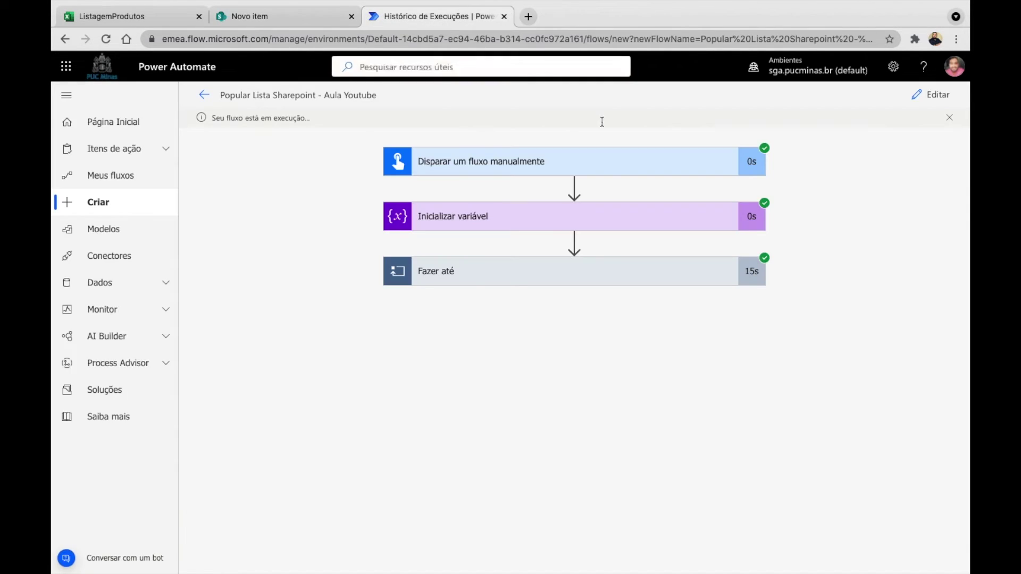
pyautogui.click(302, 25)
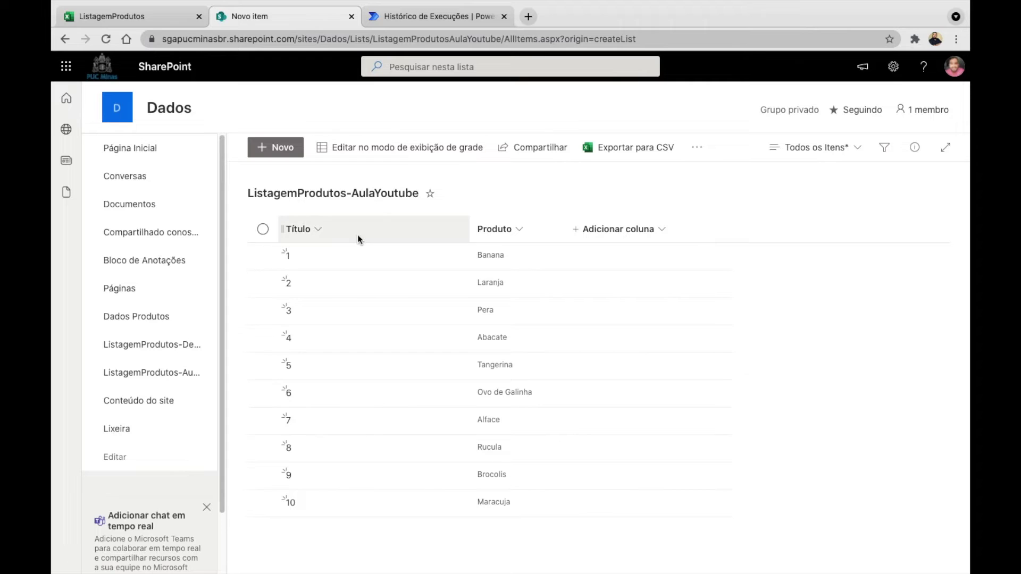
pyautogui.click(110, 40)
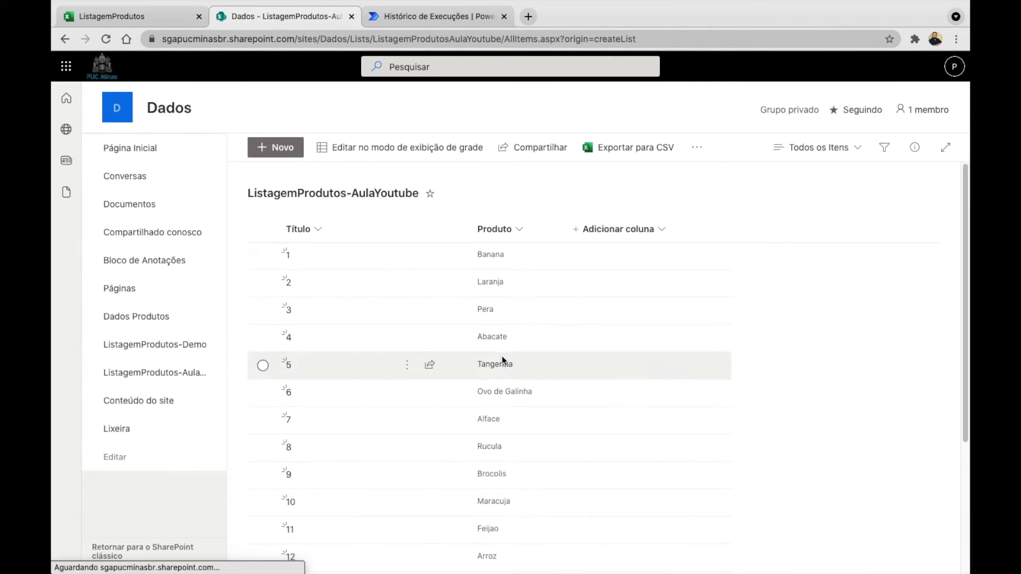
pyautogui.scroll(-4, 501, 351)
pyautogui.scroll(4, 503, 359)
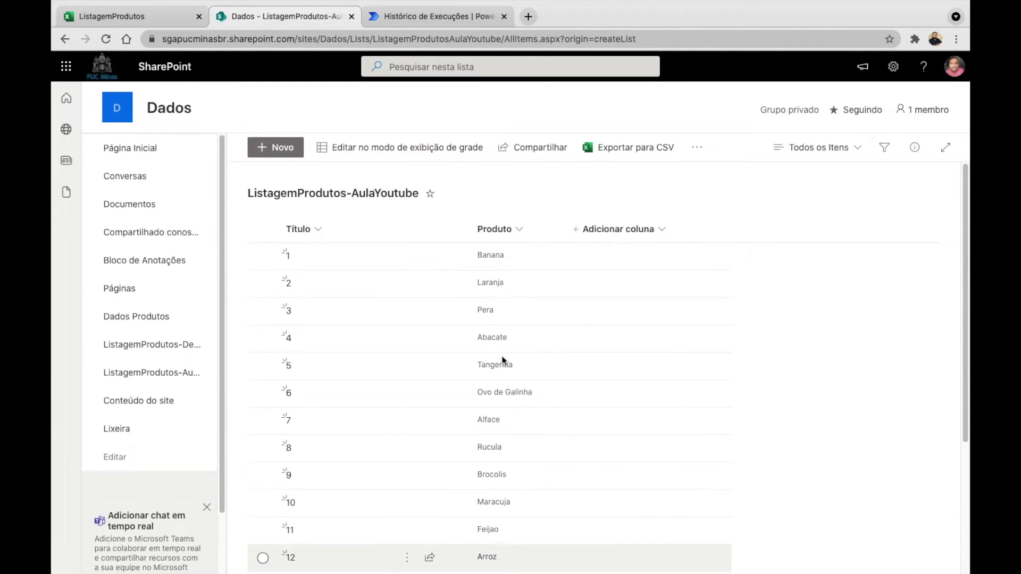
# Return to the flow run and examine the details of the manual trigger, Inicializar variável and the Fazer até iterations
pyautogui.click(441, 19)
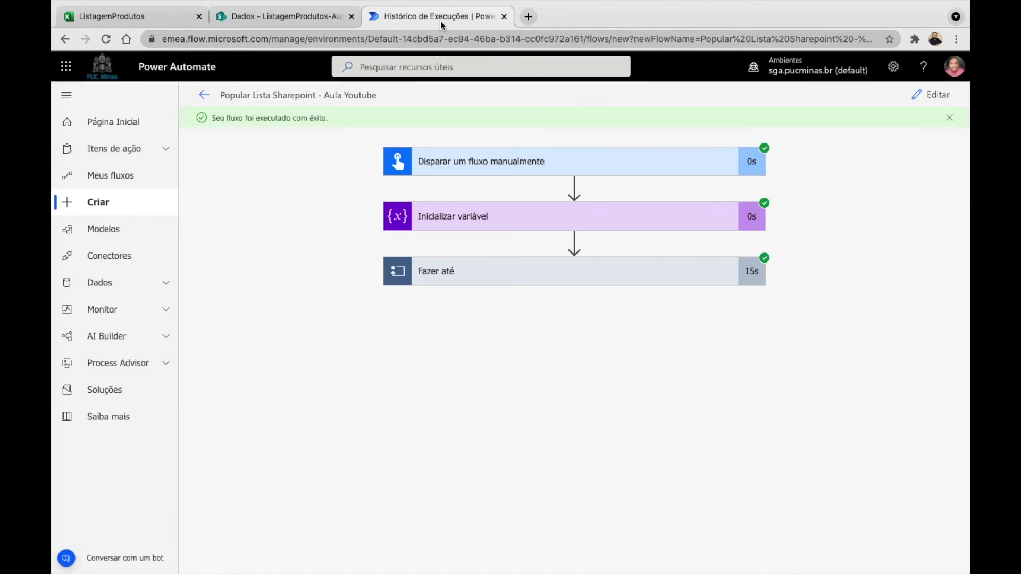
pyautogui.click(604, 277)
pyautogui.click(619, 217)
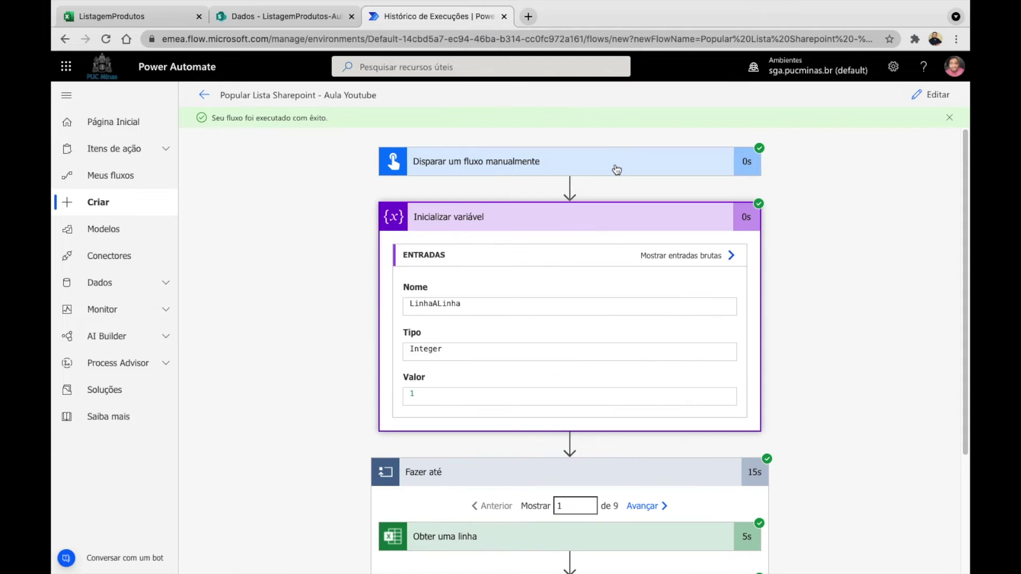
pyautogui.click(616, 169)
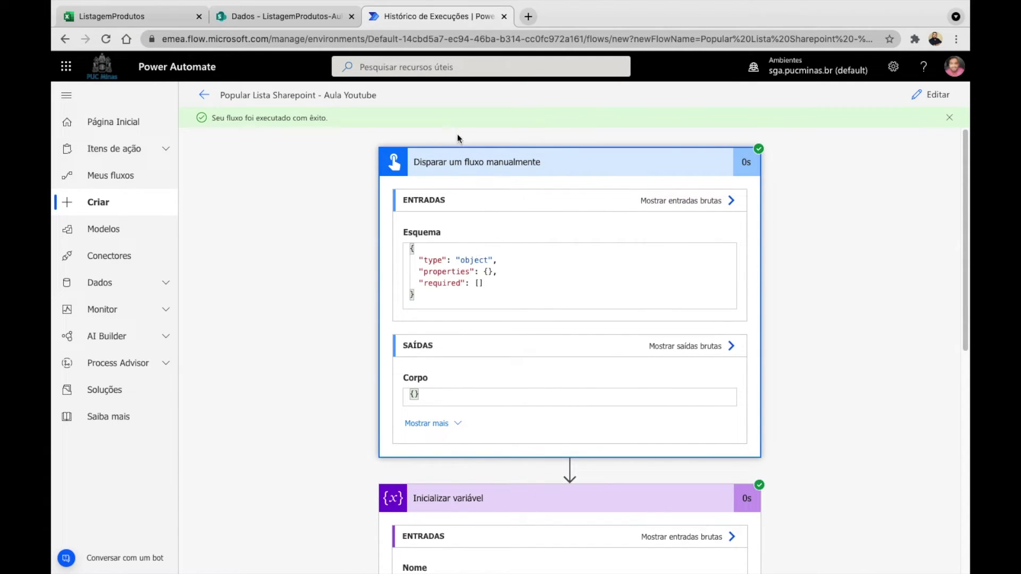
pyautogui.scroll(-5, 617, 298)
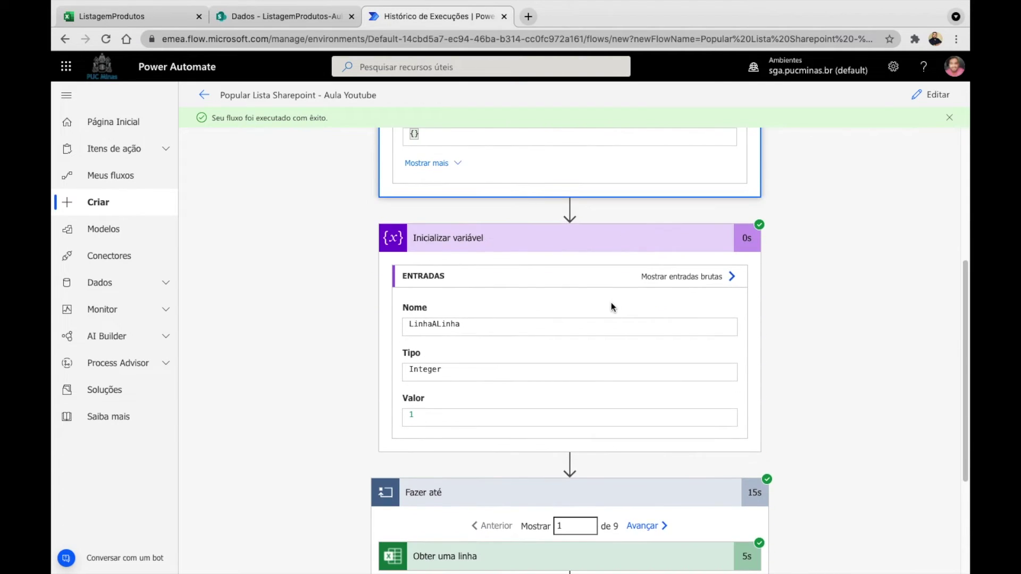
pyautogui.scroll(5, 556, 239)
pyautogui.scroll(-5, 559, 244)
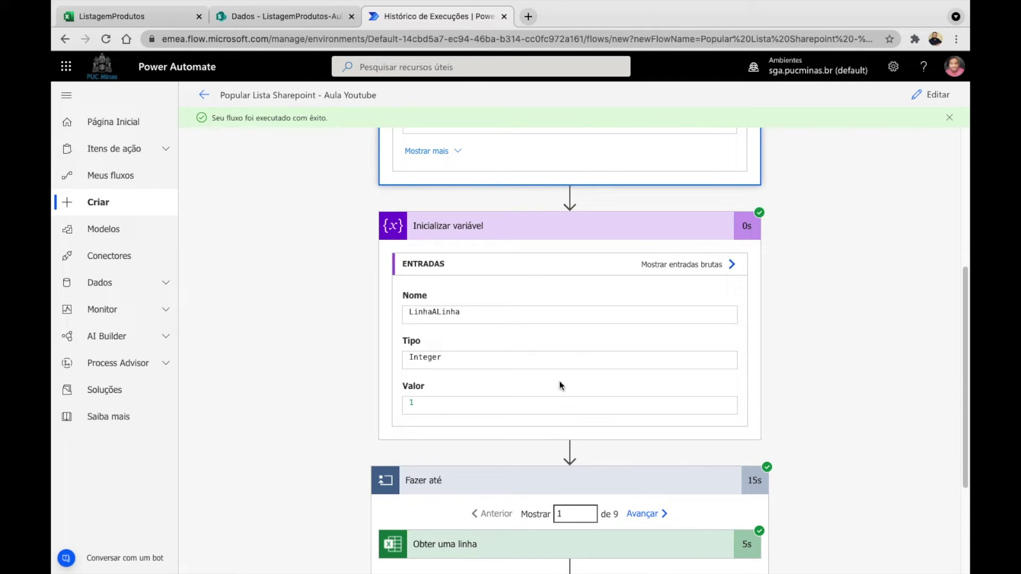
pyautogui.scroll(-1, 559, 381)
pyautogui.scroll(-2, 633, 337)
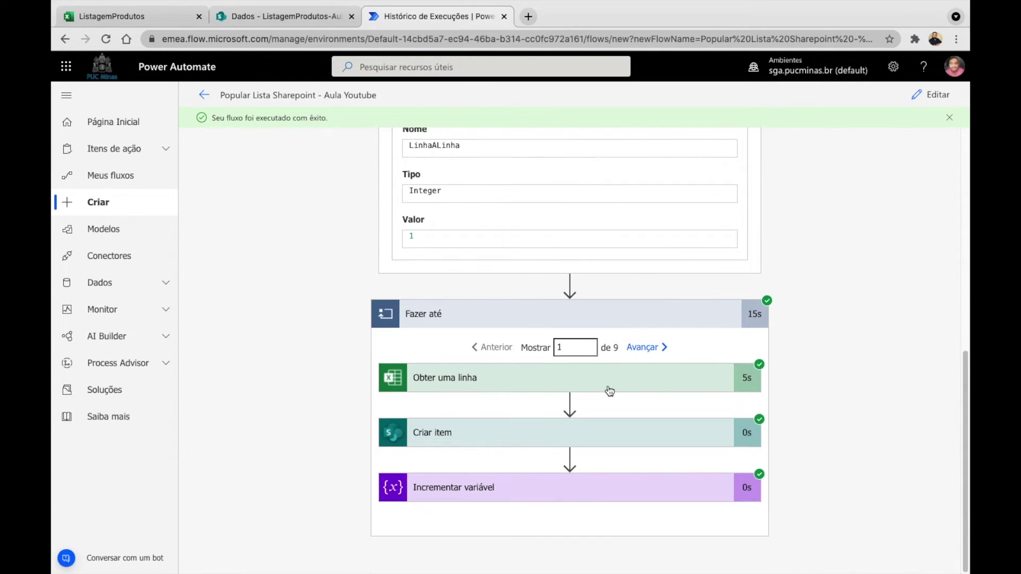
# Examine the inputs and outputs of Obter uma linha in the first iteration and compare them with the Lista2 Excel table
pyautogui.scroll(-5, 710, 333)
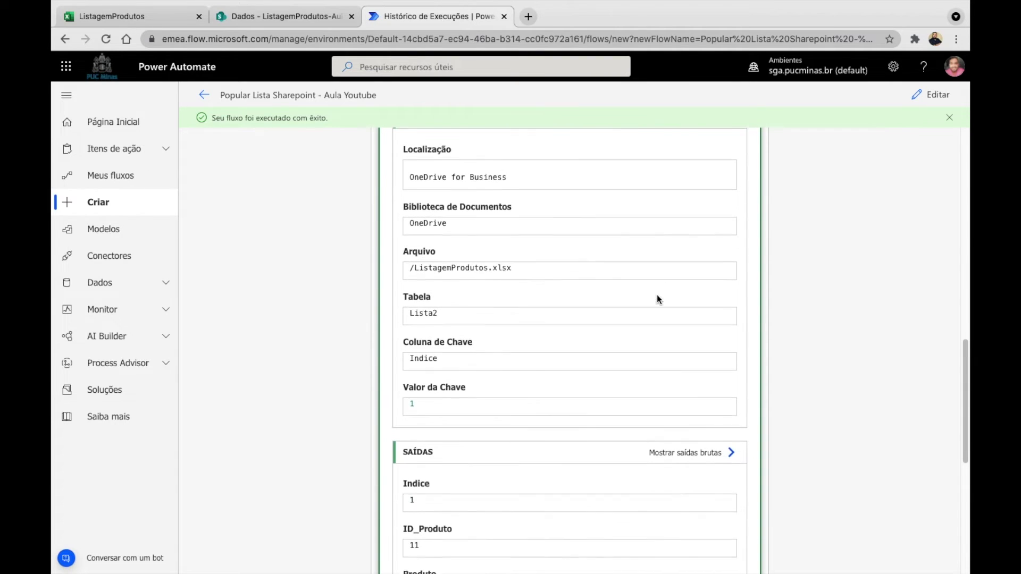
pyautogui.scroll(-2, 656, 295)
pyautogui.scroll(-1, 627, 273)
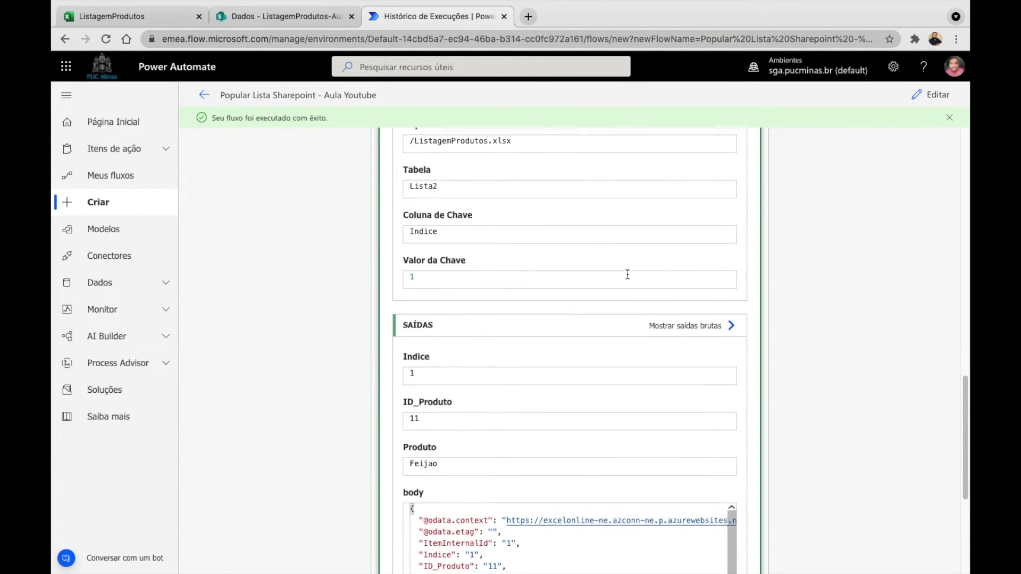
pyautogui.scroll(-1, 483, 404)
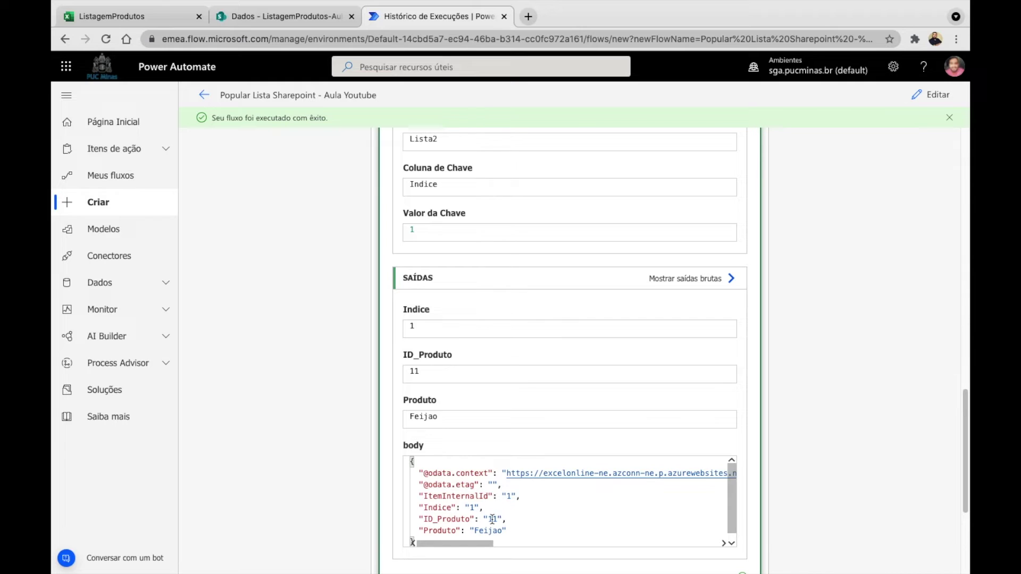
pyautogui.click(267, 18)
pyautogui.click(166, 17)
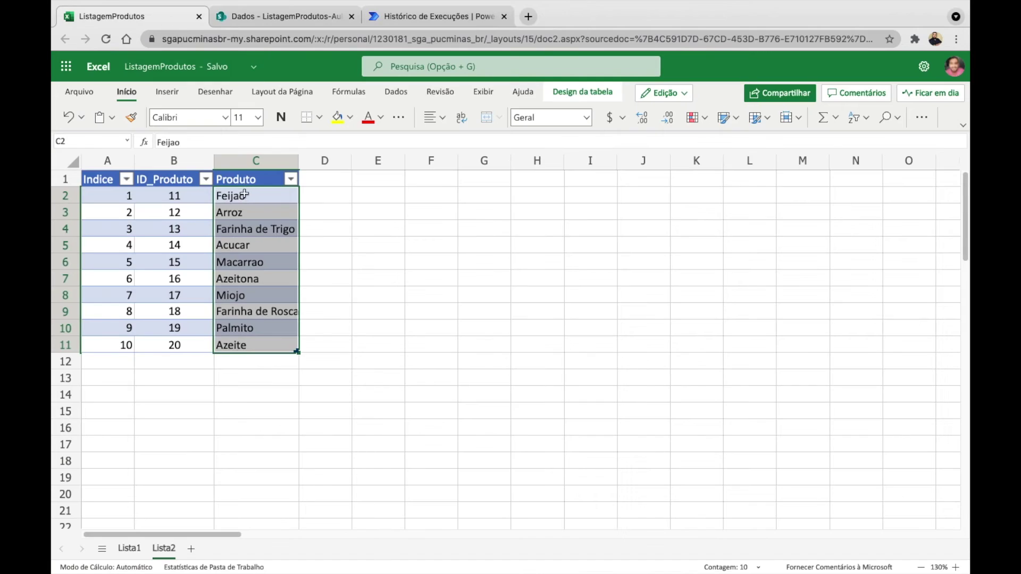
# Return to the flow run and examine the Criar item outputs of the first iteration, including the Title and field_1 values in the body
pyautogui.click(414, 19)
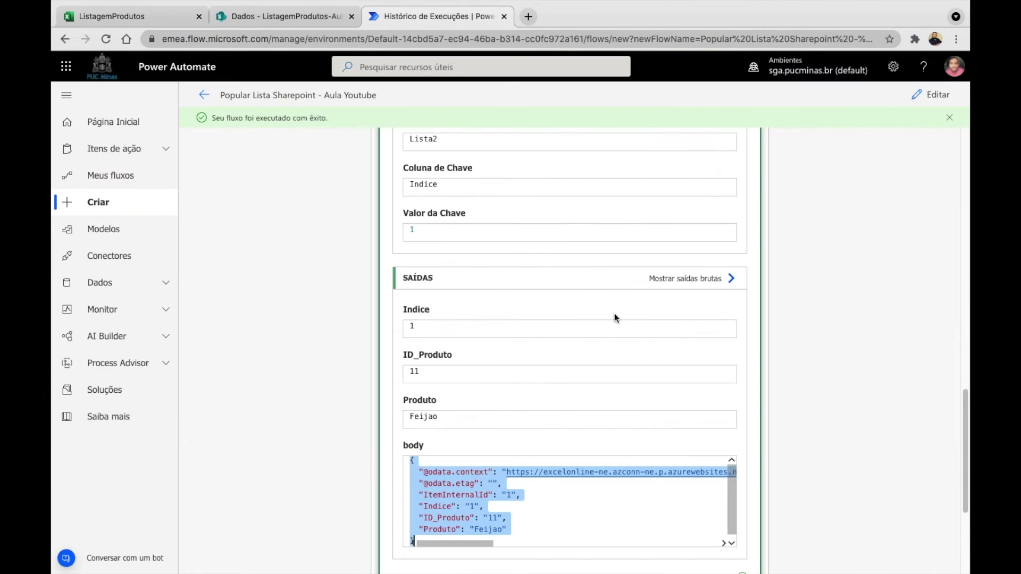
pyautogui.scroll(-4, 763, 351)
pyautogui.click(679, 447)
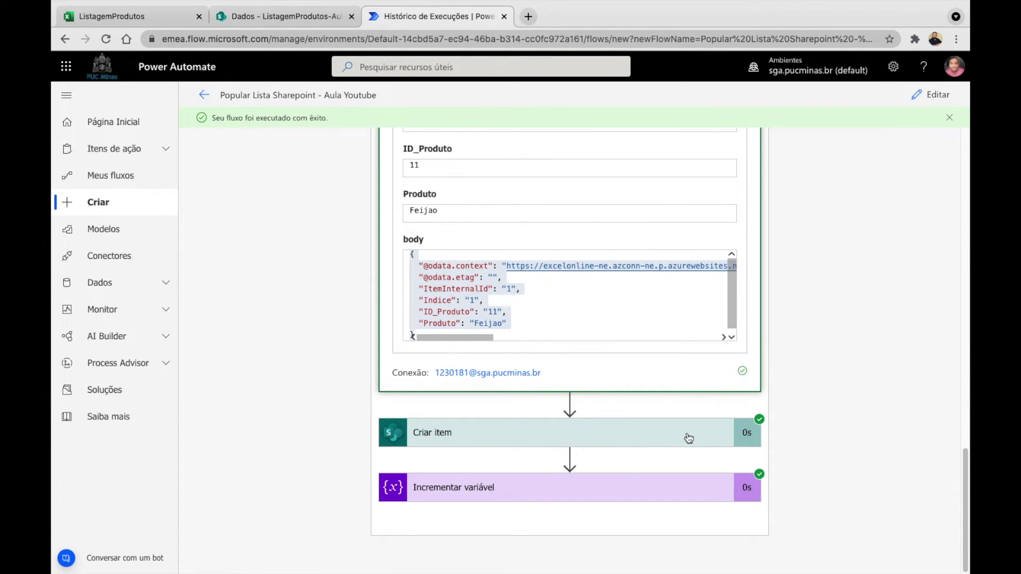
pyautogui.scroll(-10, 789, 359)
pyautogui.scroll(-4, 668, 349)
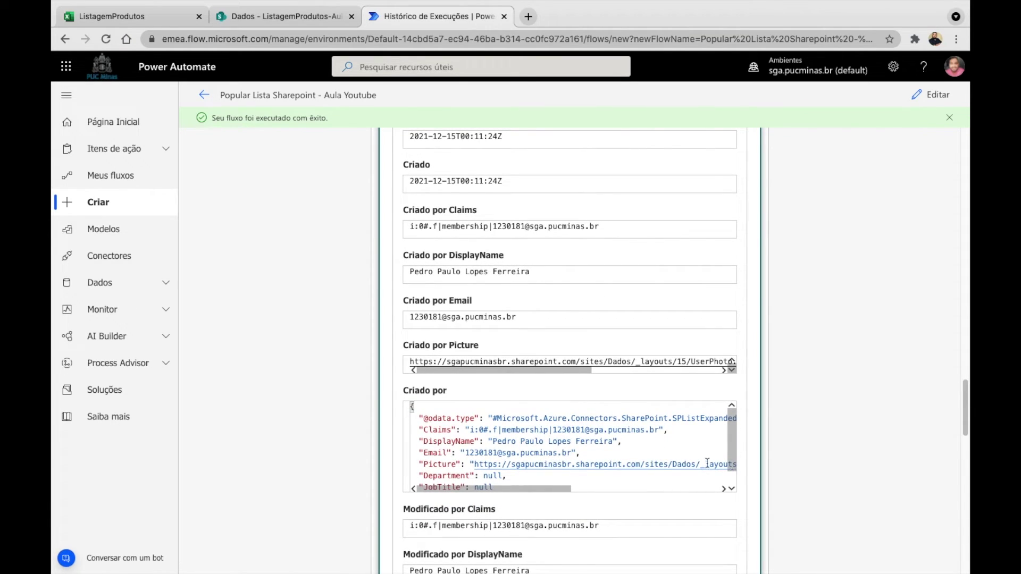
pyautogui.scroll(-6, 731, 455)
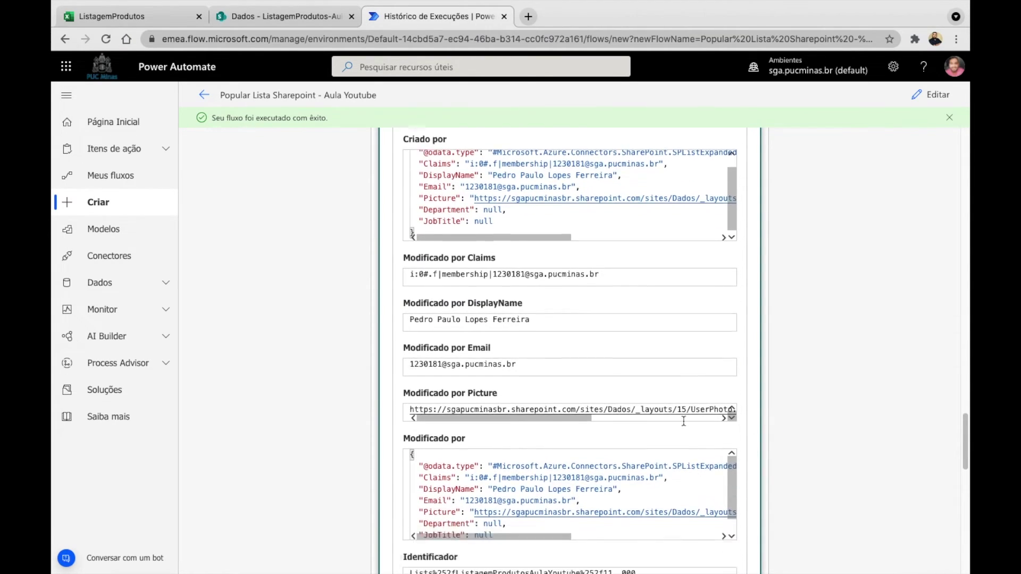
pyautogui.scroll(-10, 665, 464)
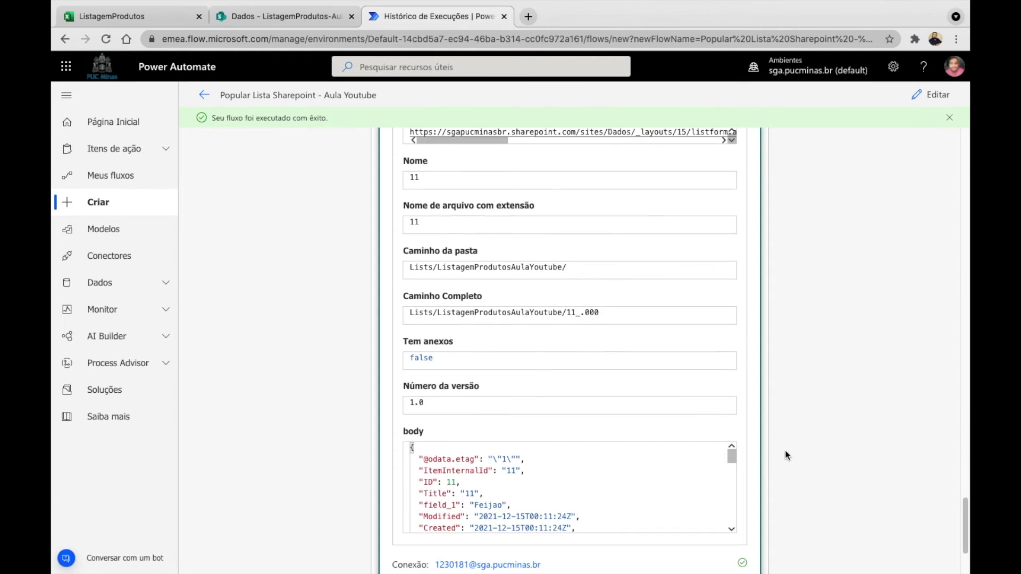
pyautogui.scroll(-2, 676, 406)
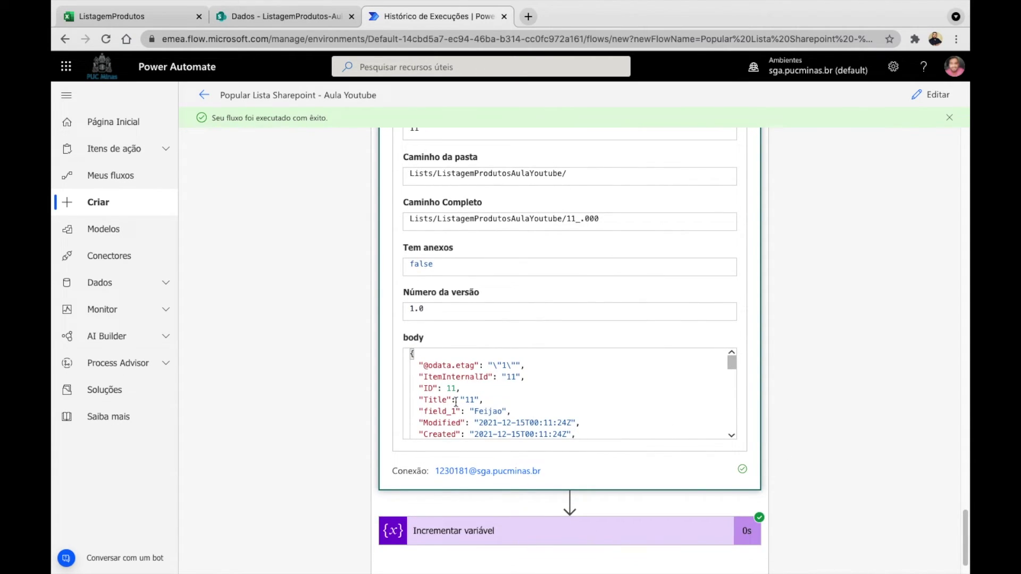
pyautogui.moveTo(460, 400); pyautogui.dragTo(511, 411)
pyautogui.scroll(-1, 693, 413)
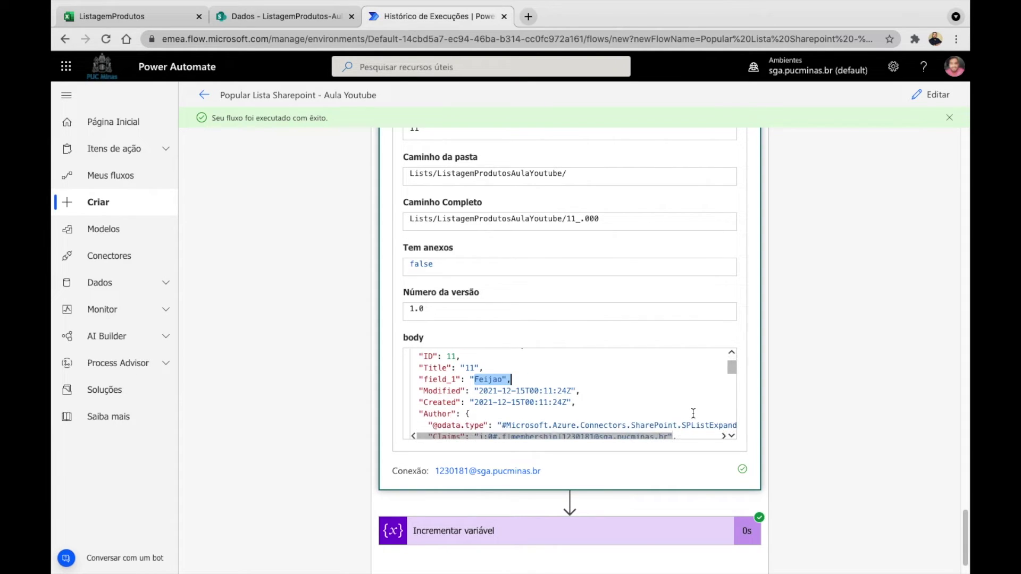
# Examine the inputs and outputs of Incrementar variável in the first iteration
pyautogui.click(686, 526)
pyautogui.scroll(-5, 851, 404)
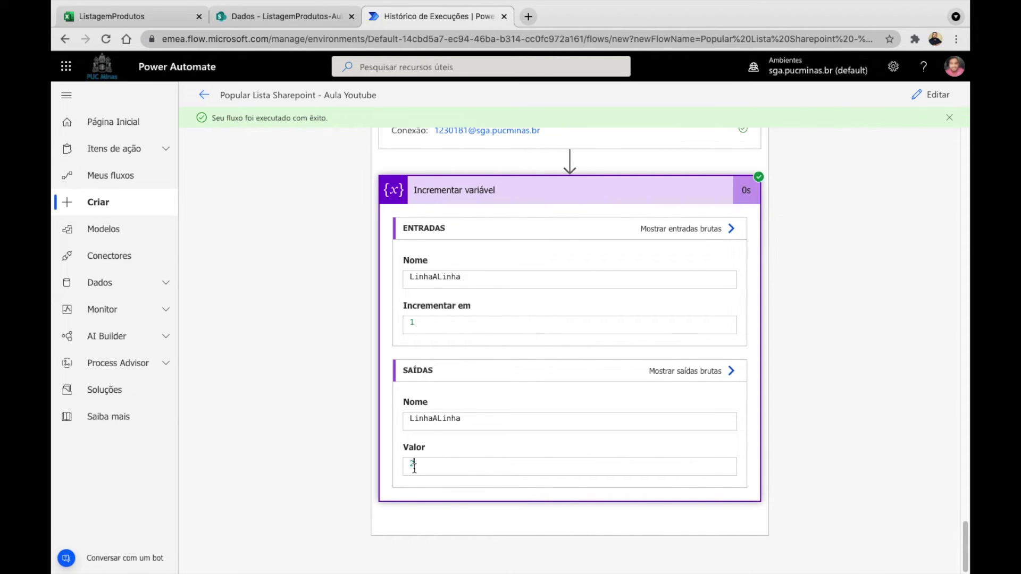
pyautogui.scroll(5, 567, 196)
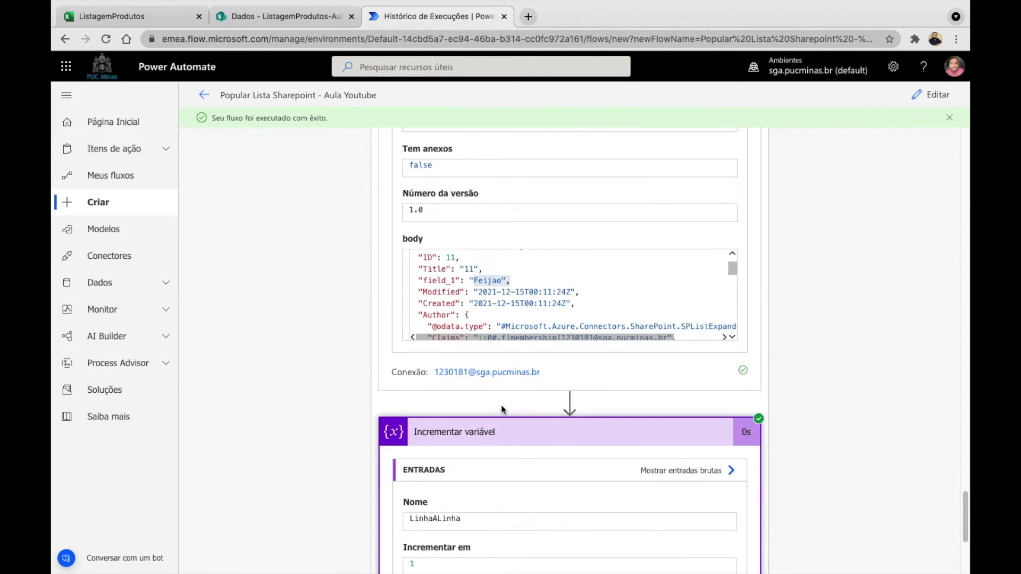
pyautogui.scroll(-5, 692, 363)
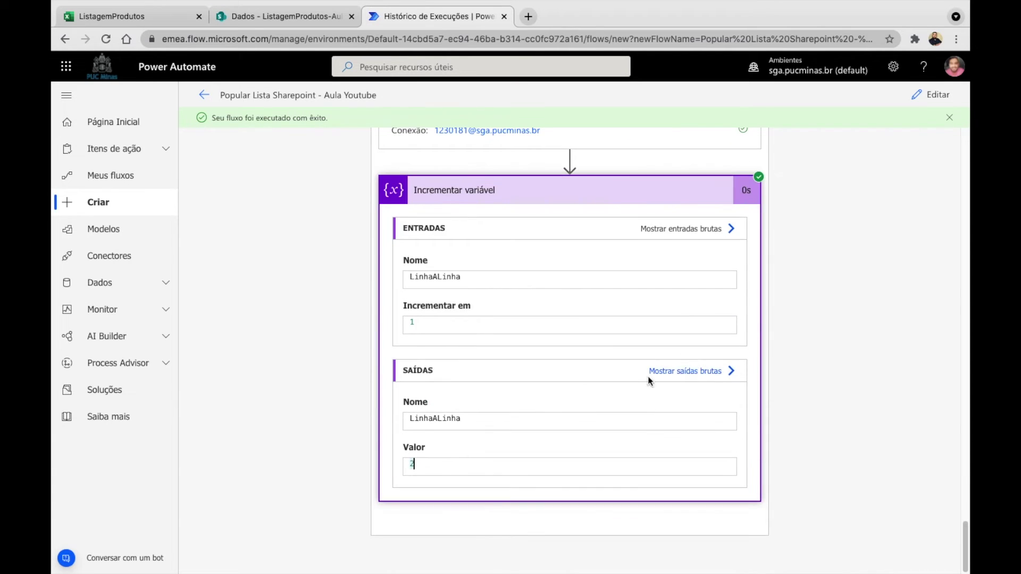
# Collapse the details of Criar item, Obter uma linha, Incrementar variável and Inicializar variável in the flow run
pyautogui.scroll(14, 695, 280)
pyautogui.scroll(4, 393, 221)
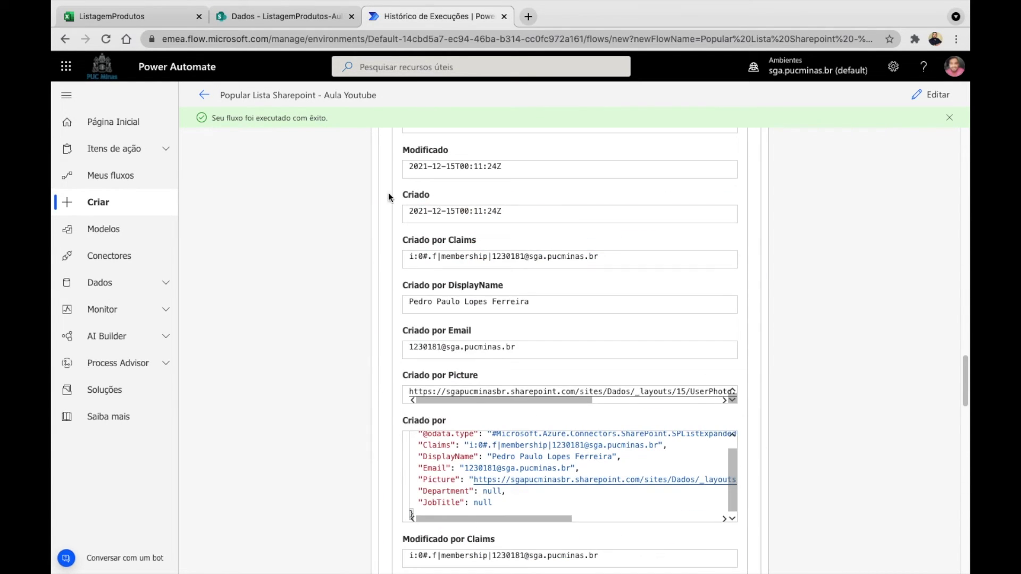
pyautogui.scroll(12, 649, 272)
pyautogui.click(589, 431)
pyautogui.scroll(7, 569, 292)
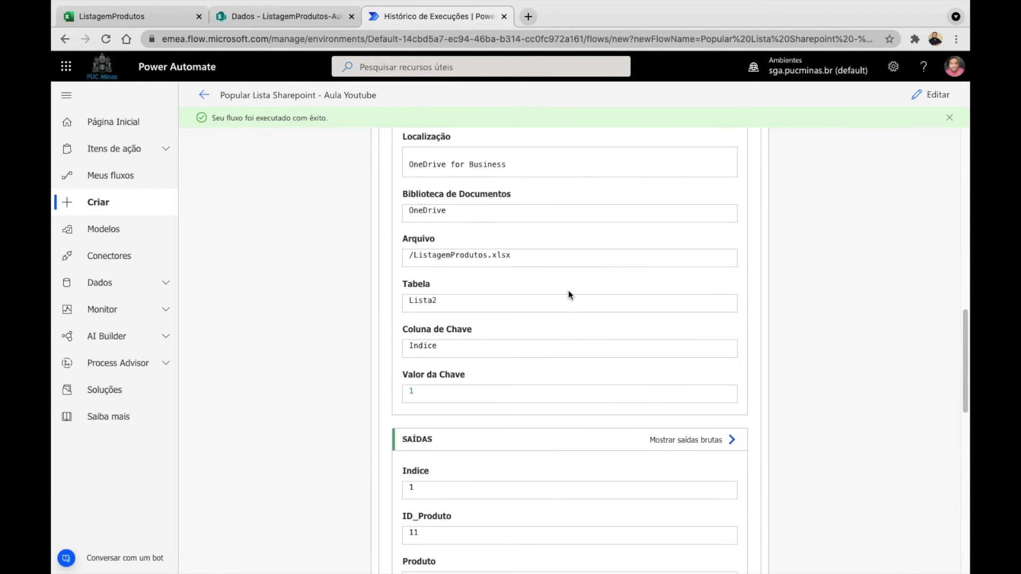
pyautogui.scroll(5, 568, 292)
pyautogui.click(553, 307)
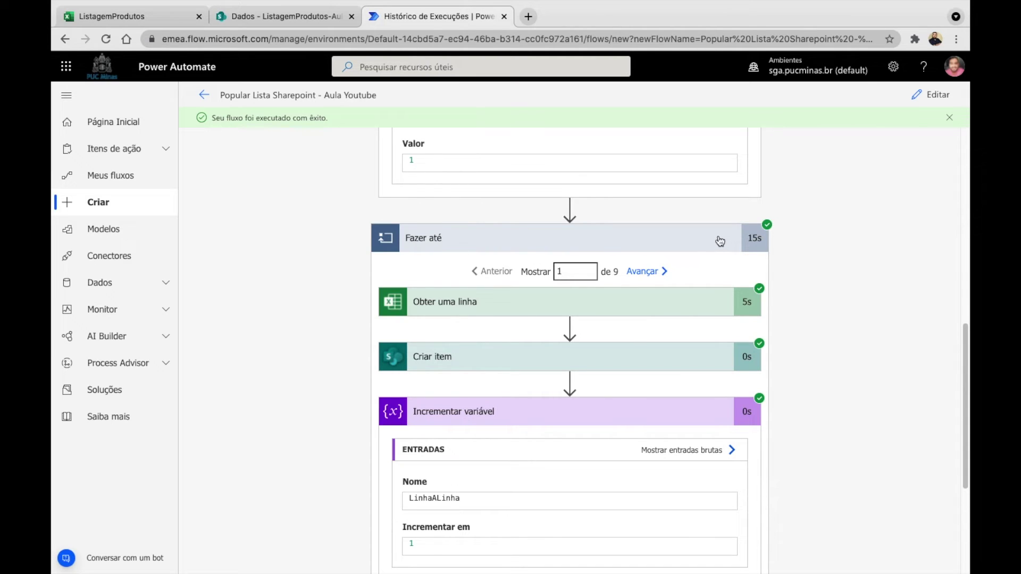
pyautogui.scroll(2, 524, 169)
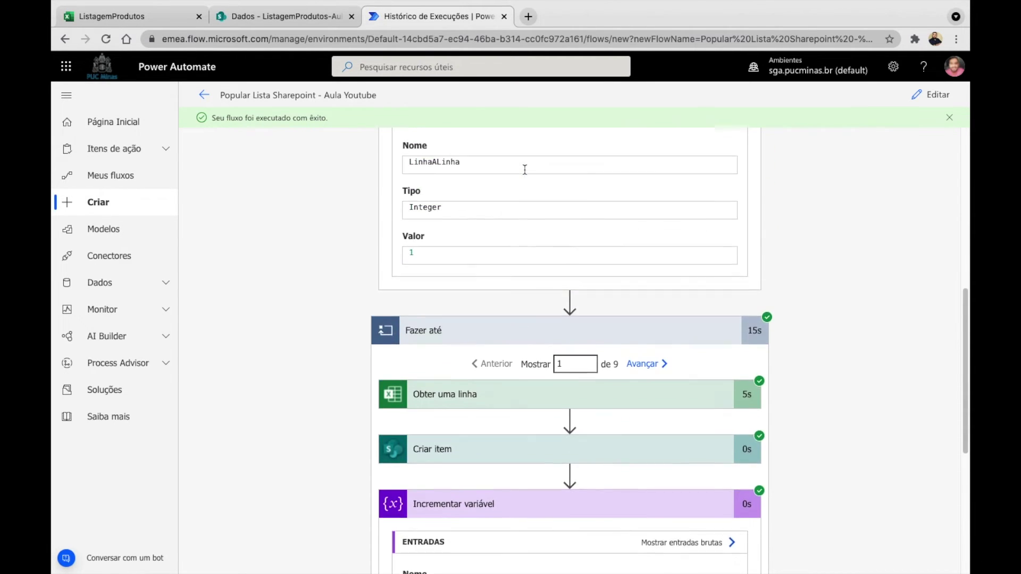
pyautogui.scroll(3, 524, 169)
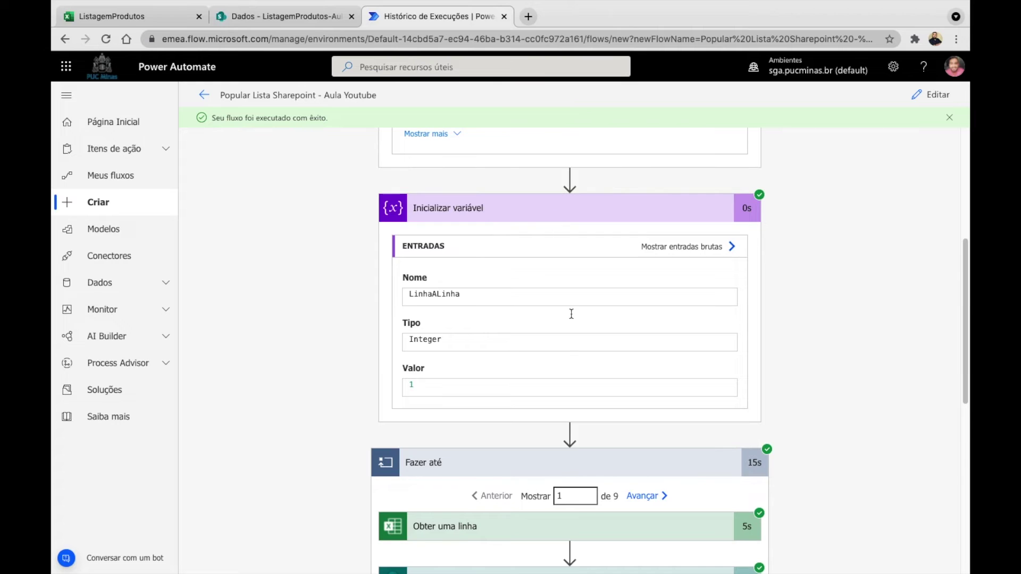
pyautogui.click(572, 314)
pyautogui.click(522, 441)
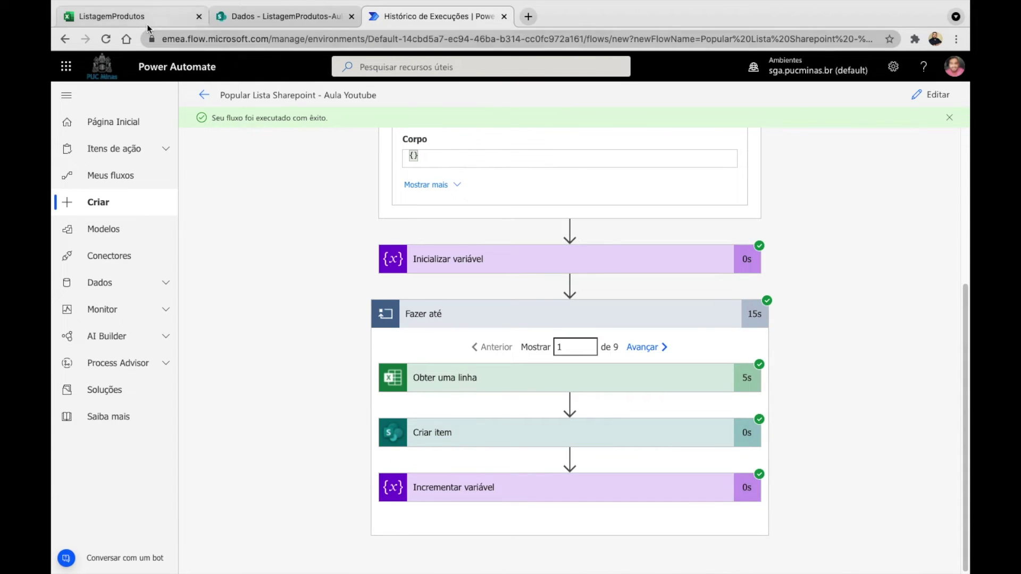
# Compare the items in the ListagemProdutos-AulaYoutube SharePoint list with the products in the Lista2 Excel table
pyautogui.click(285, 24)
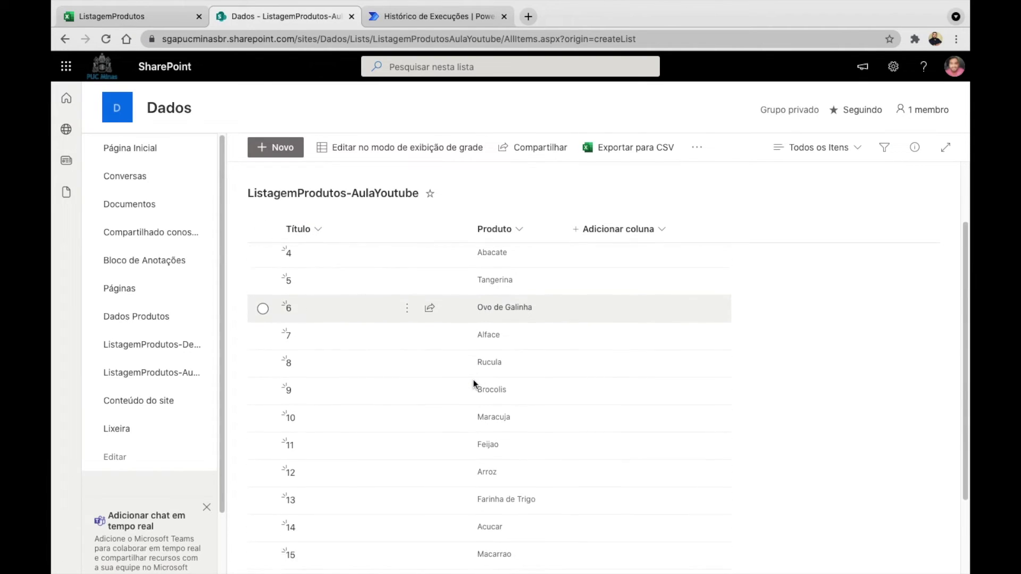
pyautogui.scroll(-2, 474, 383)
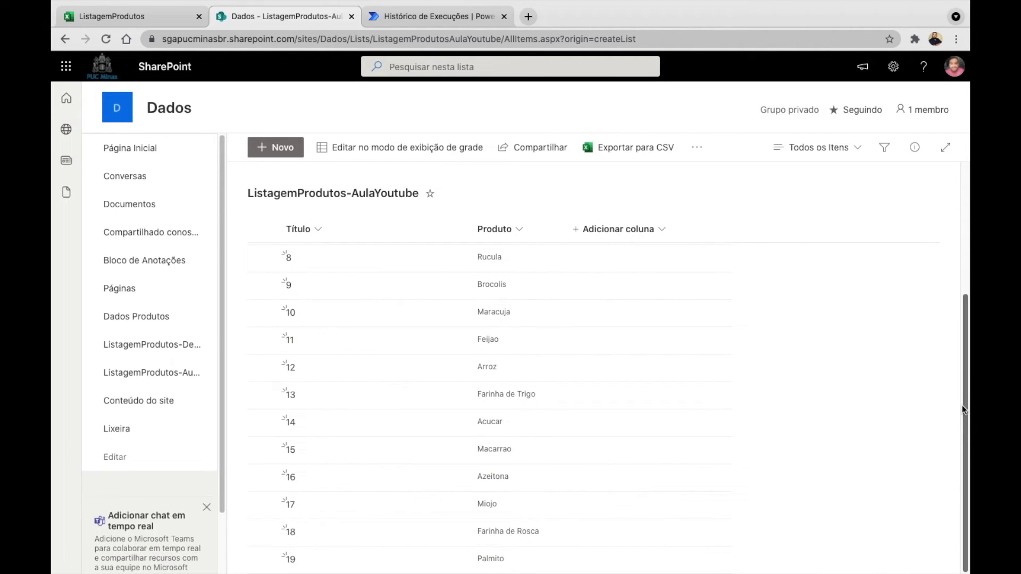
pyautogui.click(143, 20)
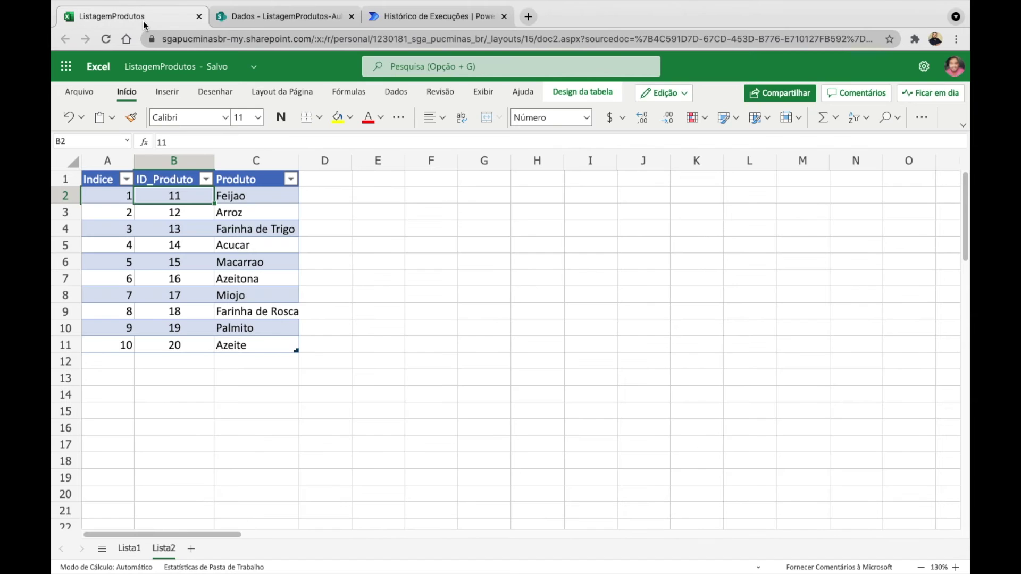
pyautogui.click(276, 20)
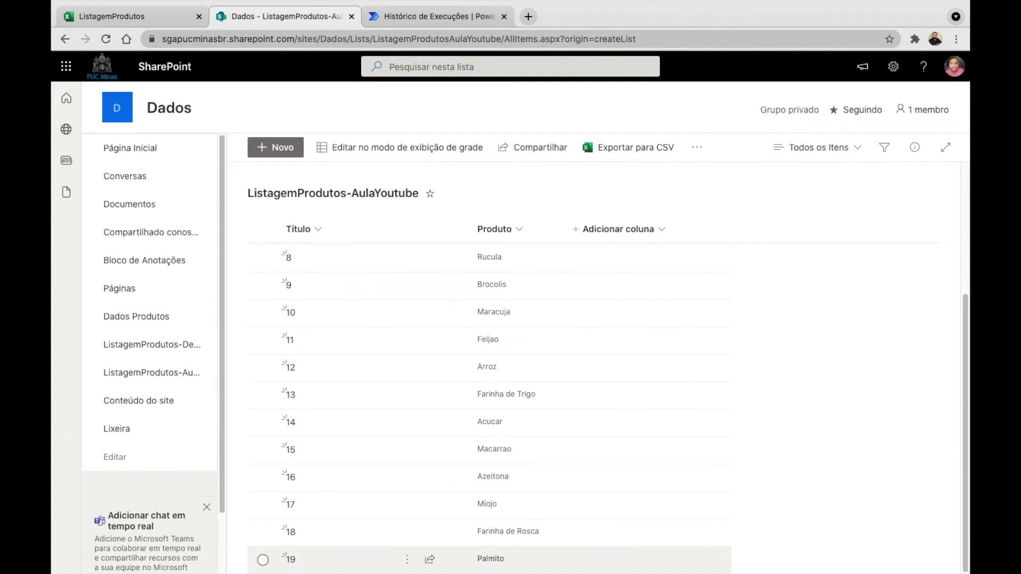
pyautogui.scroll(3, 535, 410)
pyautogui.scroll(-3, 534, 410)
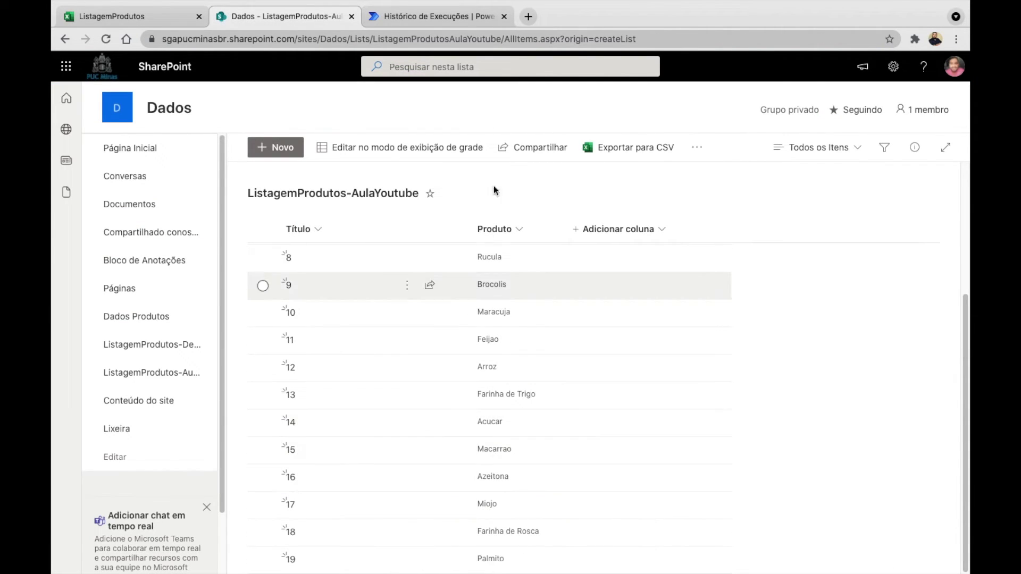
# Reopen the flow for editing from its run view and expand the Fazer até loop and Inicializar variável
pyautogui.click(412, 18)
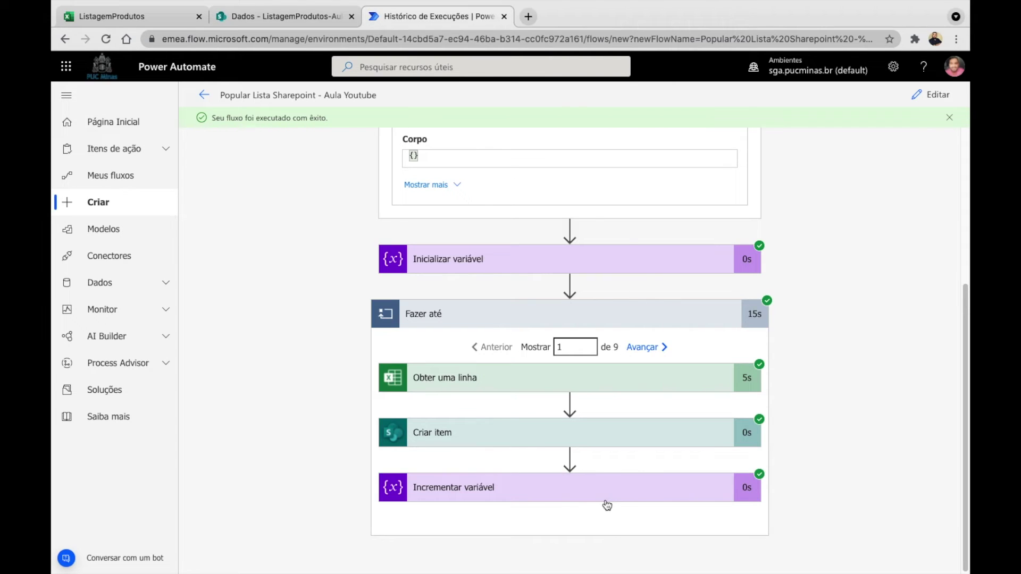
pyautogui.click(928, 97)
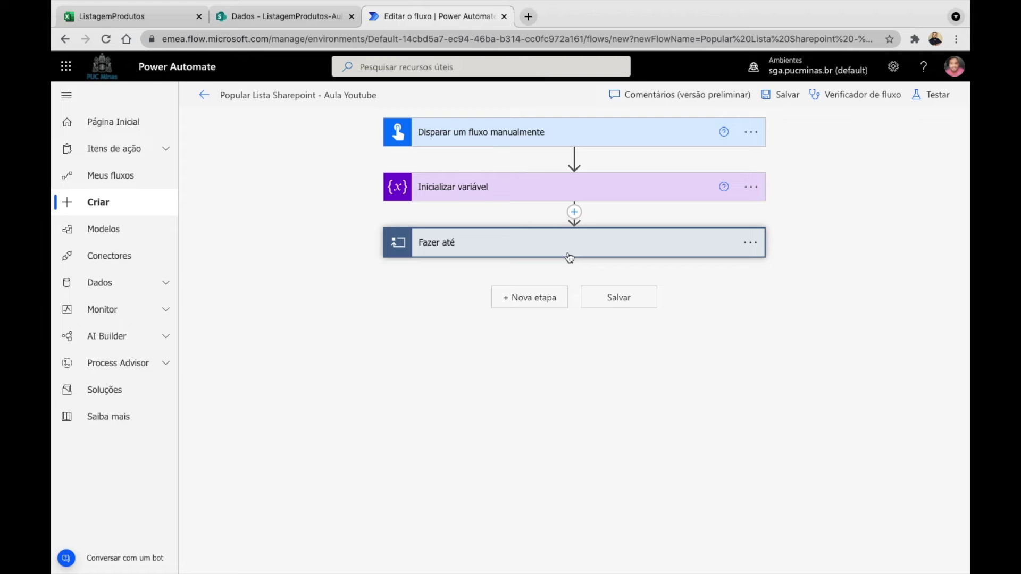
pyautogui.click(568, 253)
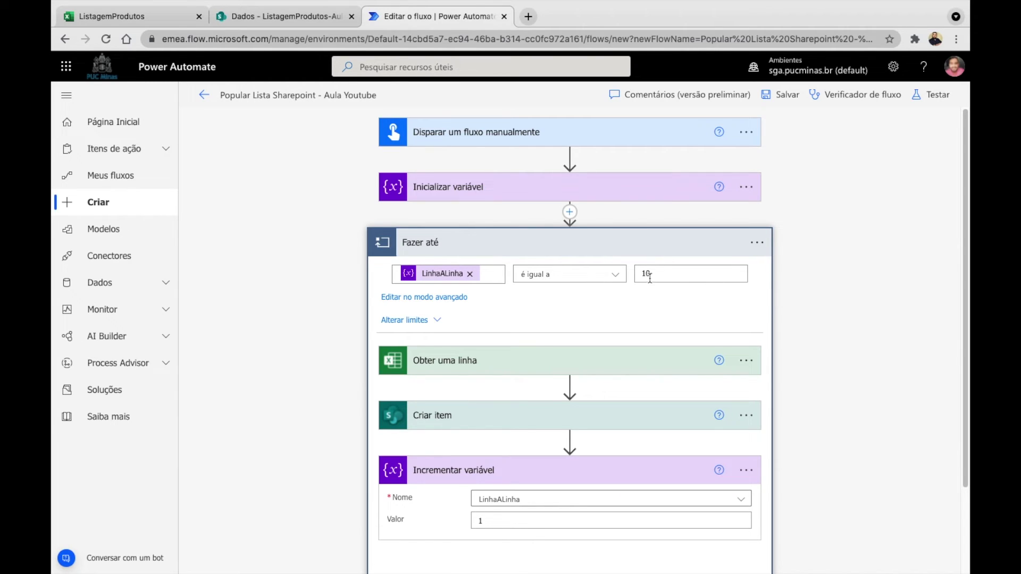
pyautogui.click(575, 192)
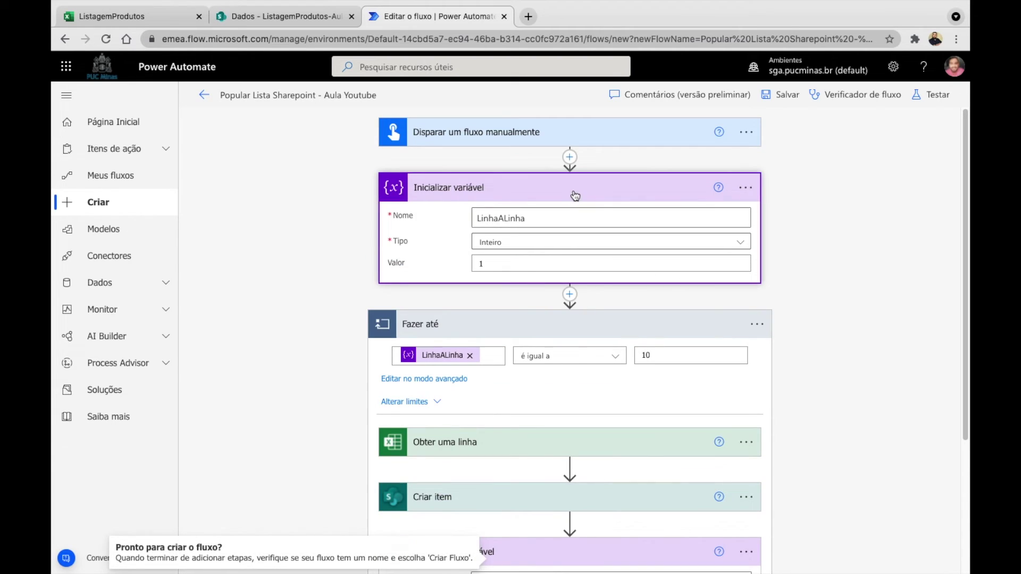
# Check the last products in the SharePoint list and Lista2 table, and set the initial value of the LinhaALinha variable to 10
pyautogui.click(509, 268)
pyautogui.click(305, 25)
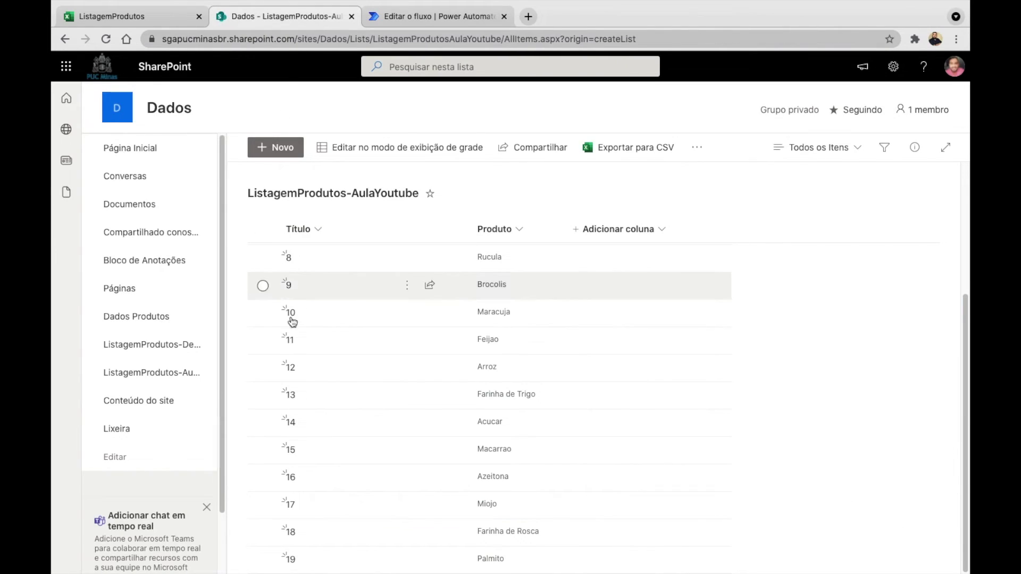
pyautogui.click(140, 18)
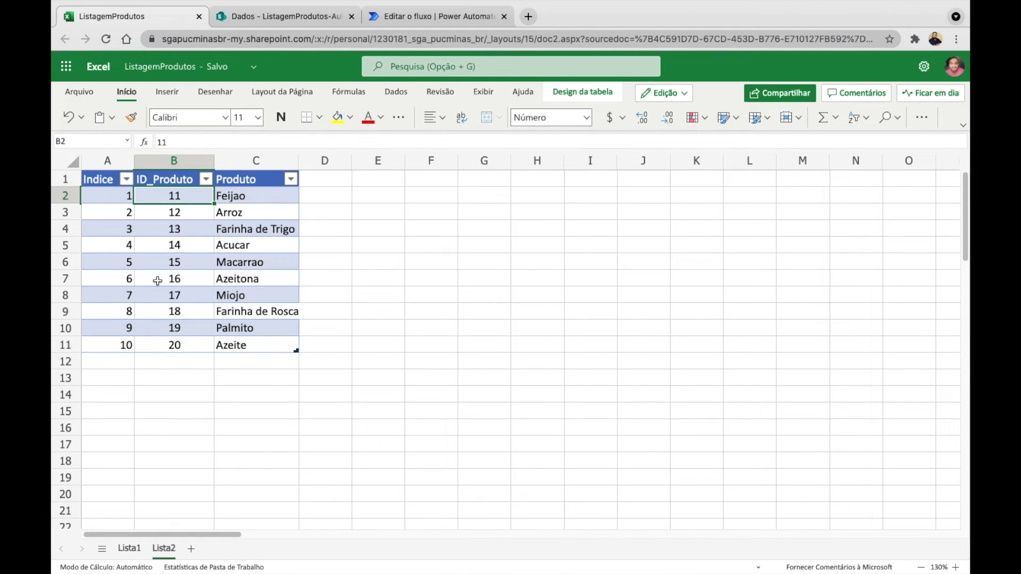
pyautogui.click(436, 17)
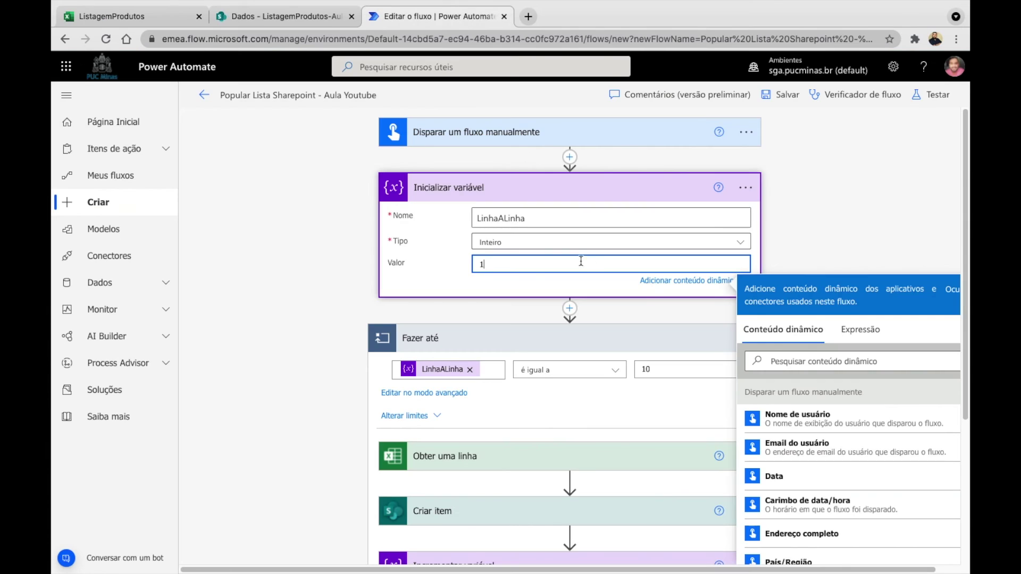
pyautogui.click(578, 260)
pyautogui.write('10')
# Set the Fazer até condition so that LinhaALinha is equal to 11, and save the flow
pyautogui.scroll(-2, 755, 260)
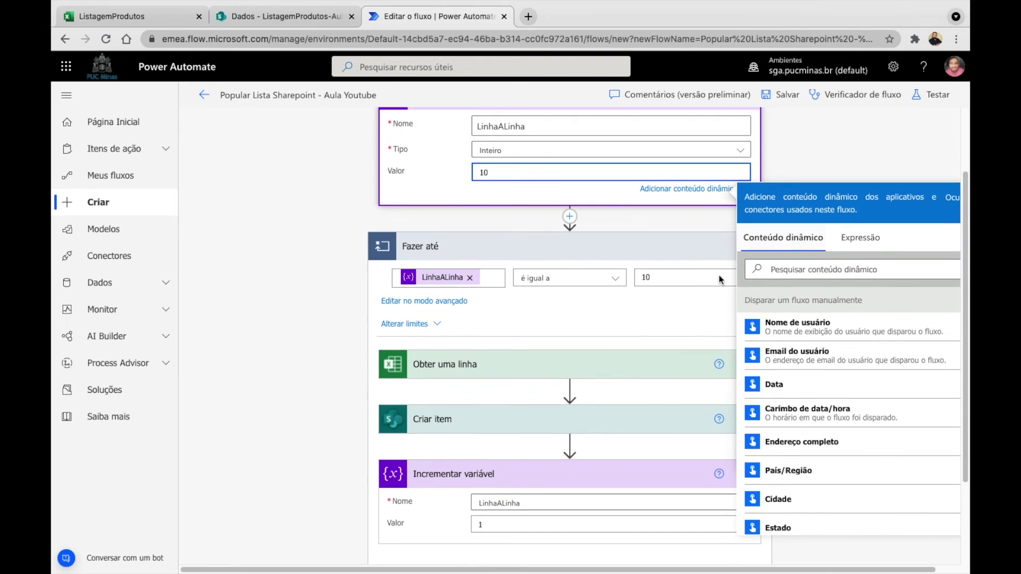
pyautogui.click(675, 282)
pyautogui.press('BackSpace')
pyautogui.click(861, 217)
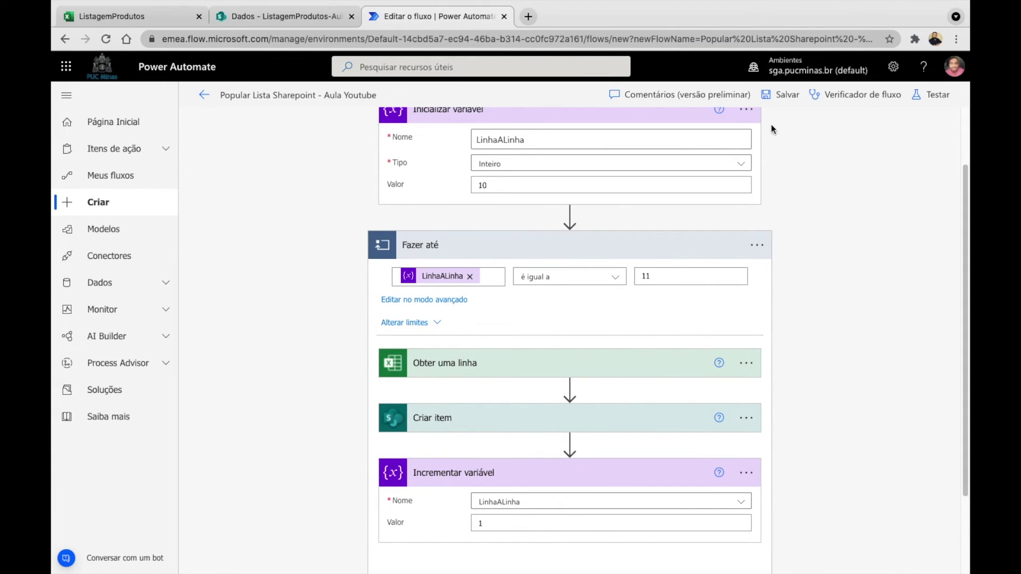
pyautogui.click(783, 96)
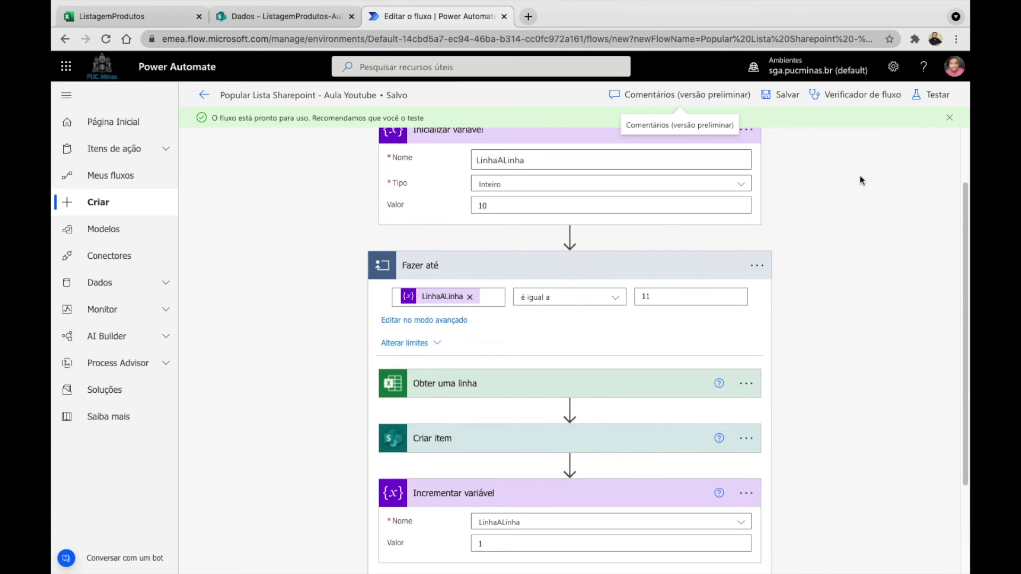
# Run a test of the saved flow and go to its run view
pyautogui.click(931, 95)
pyautogui.click(792, 552)
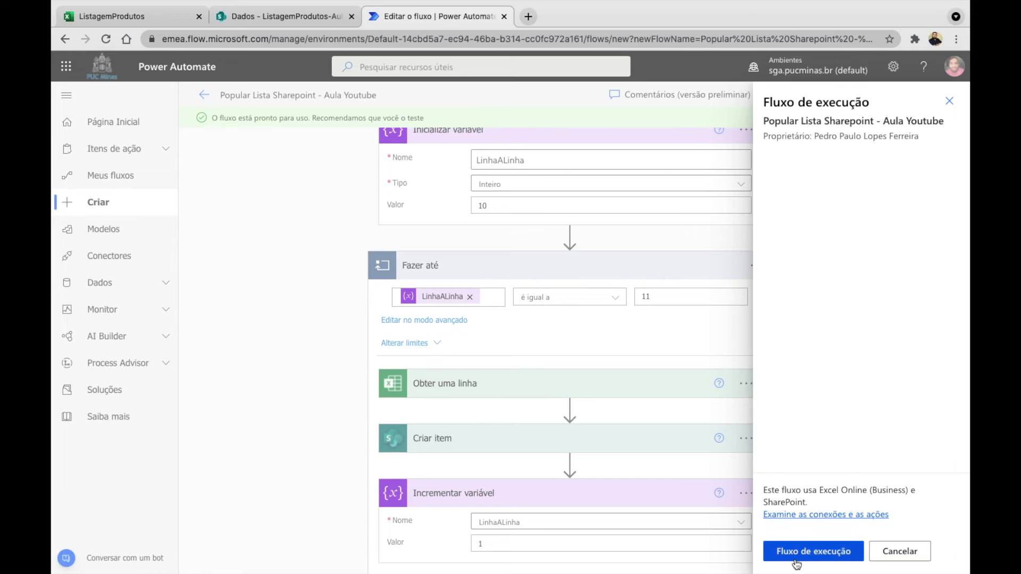
pyautogui.click(798, 551)
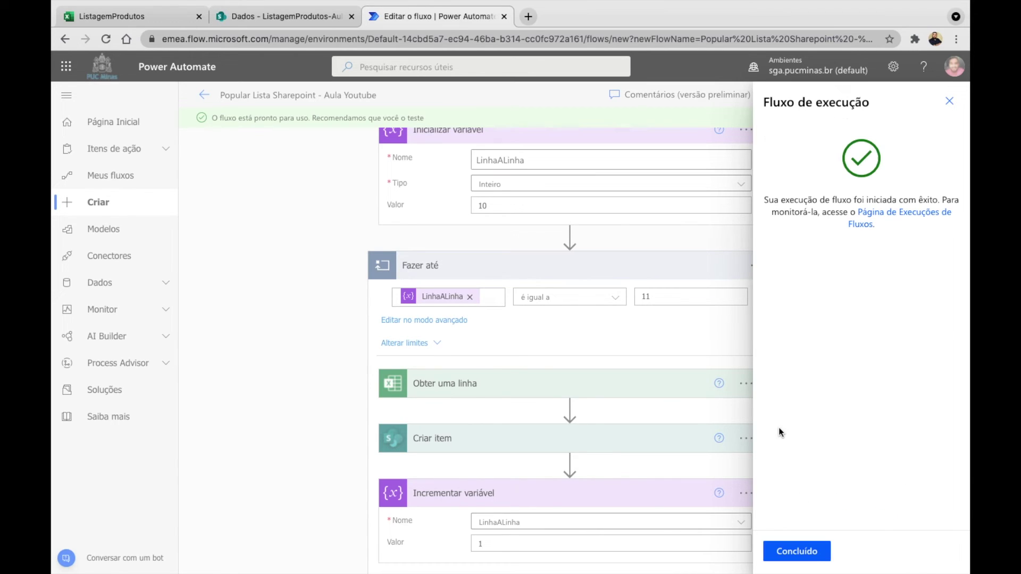
pyautogui.click(798, 551)
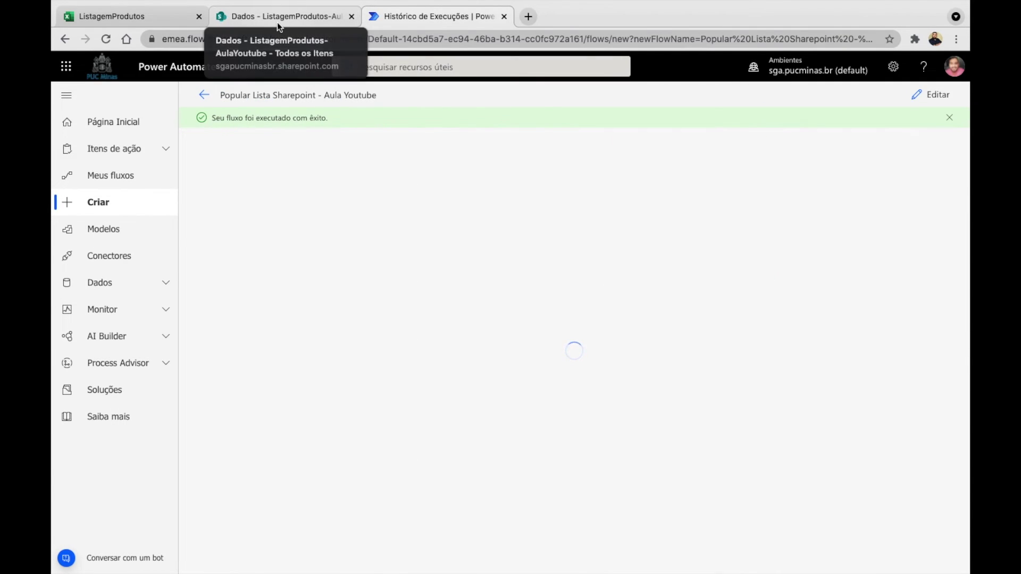
# Switch to the ListagemProdutos-AulaYoutube SharePoint list and reload it to check its items
pyautogui.click(258, 16)
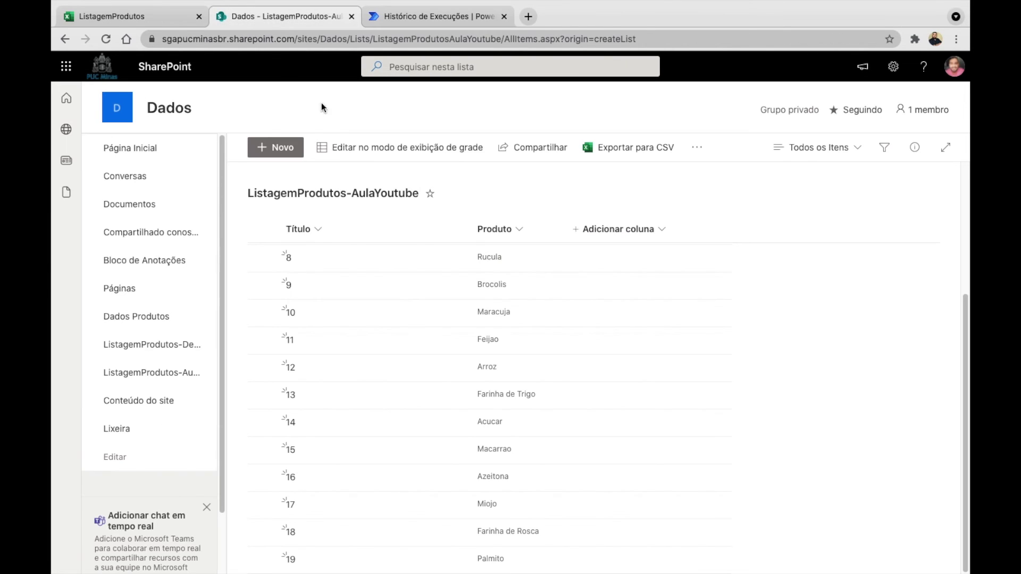
pyautogui.scroll(-3, 482, 328)
pyautogui.click(106, 39)
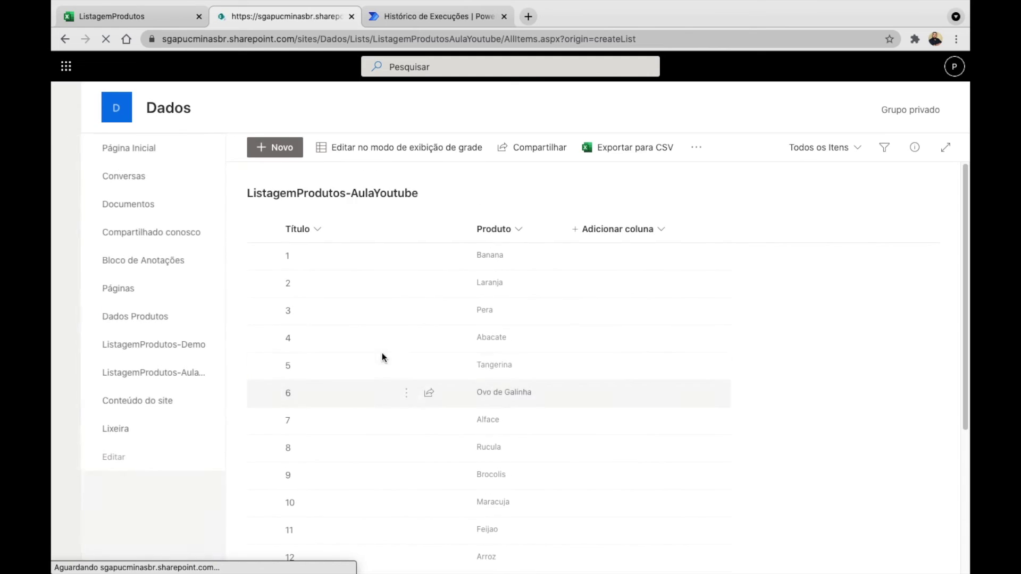